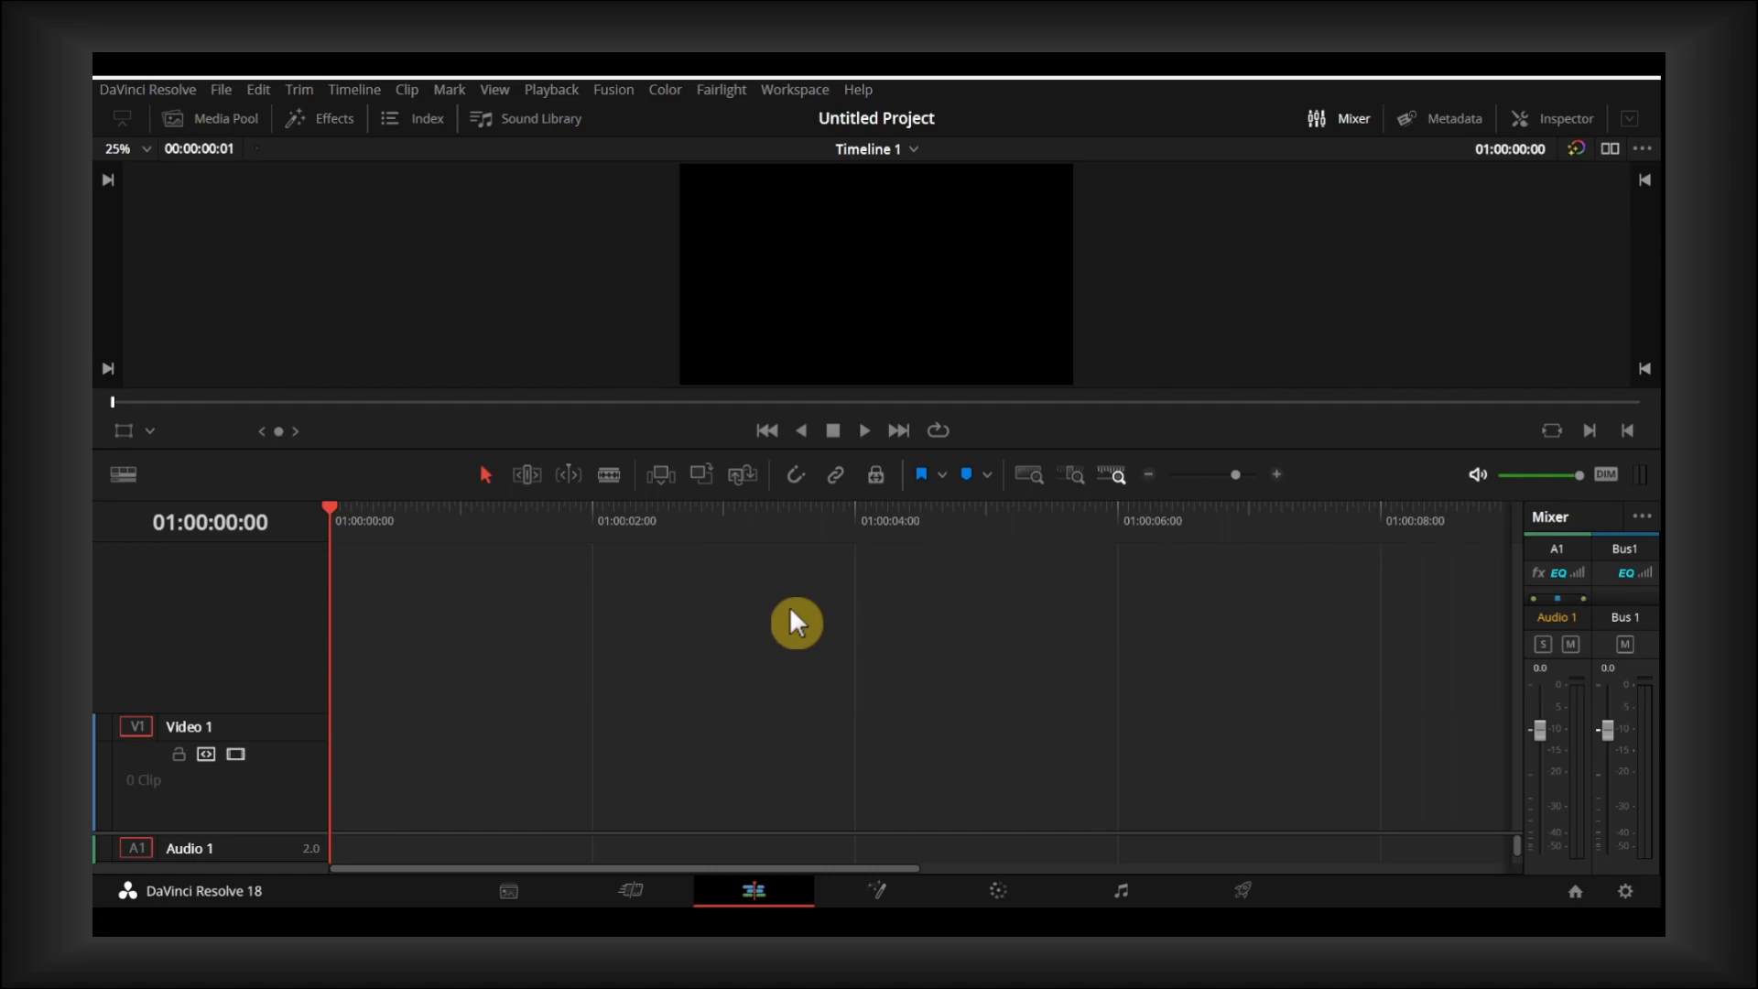
- Place the Somersault clip at the start of Timeline 1 from the Cut page, and return to the Edit page
{"action": "left_click", "coordinate": [642, 875]}
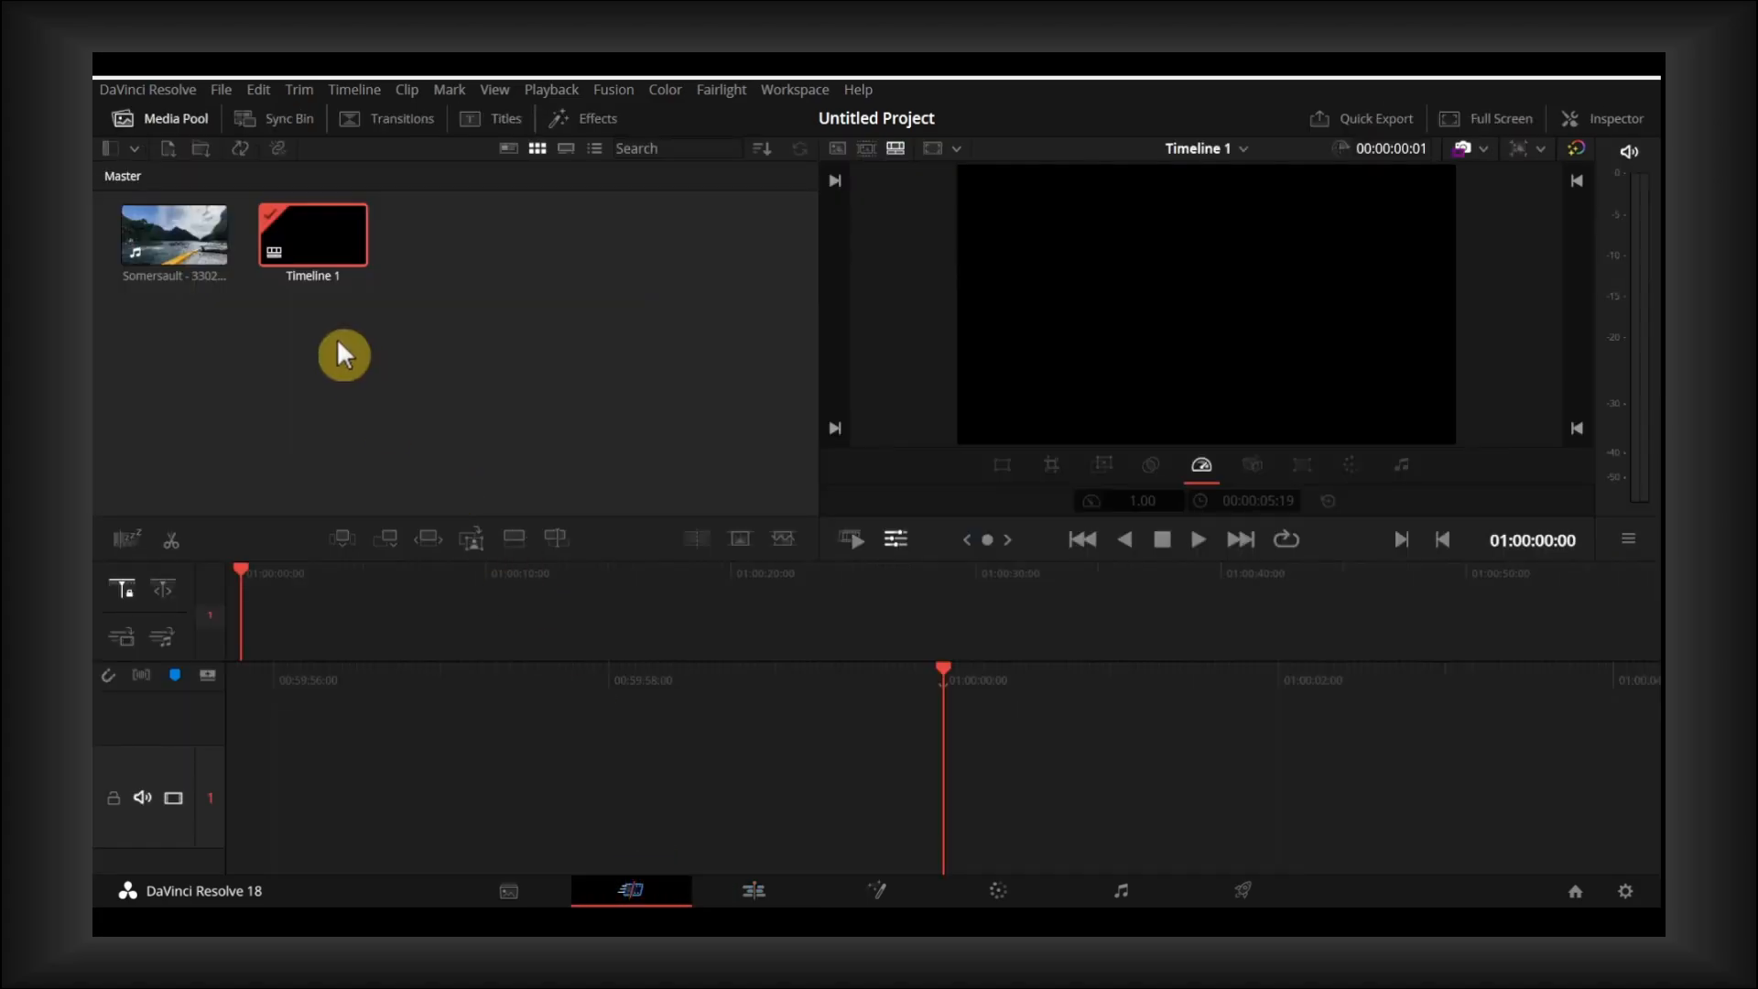
{"action": "left_click_drag", "start_coordinate": [169, 250], "coordinate": [785, 805]}
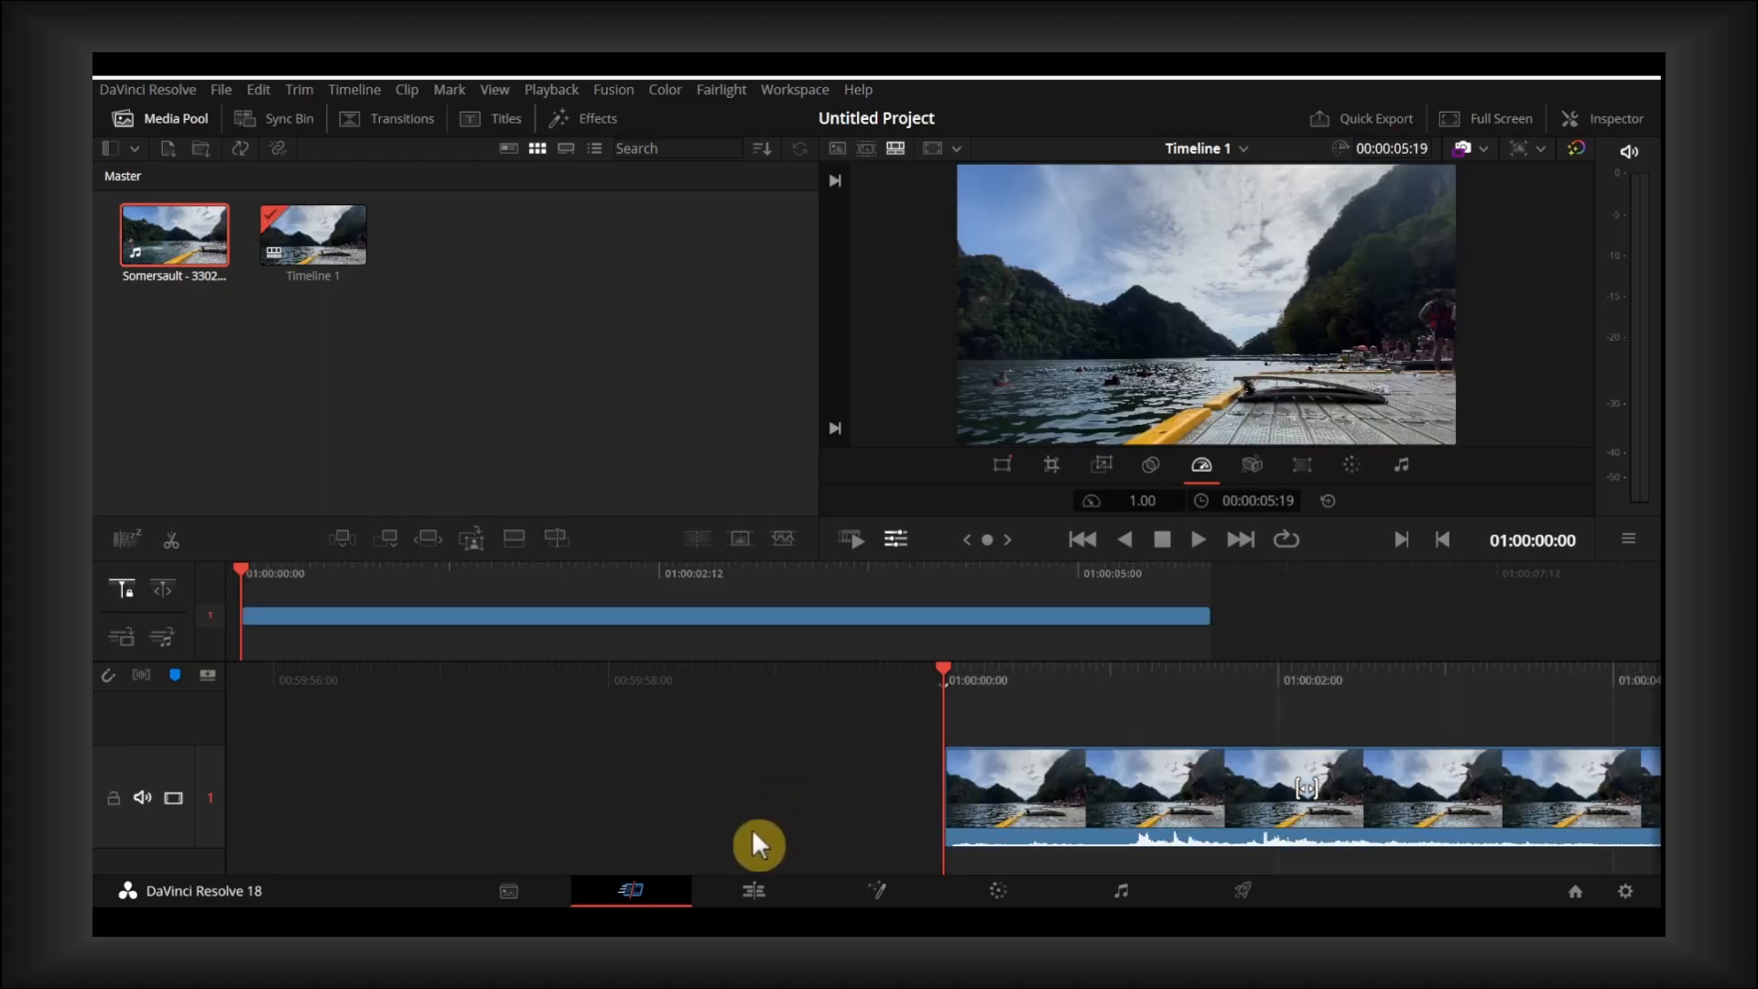
{"action": "left_click", "coordinate": [758, 893]}
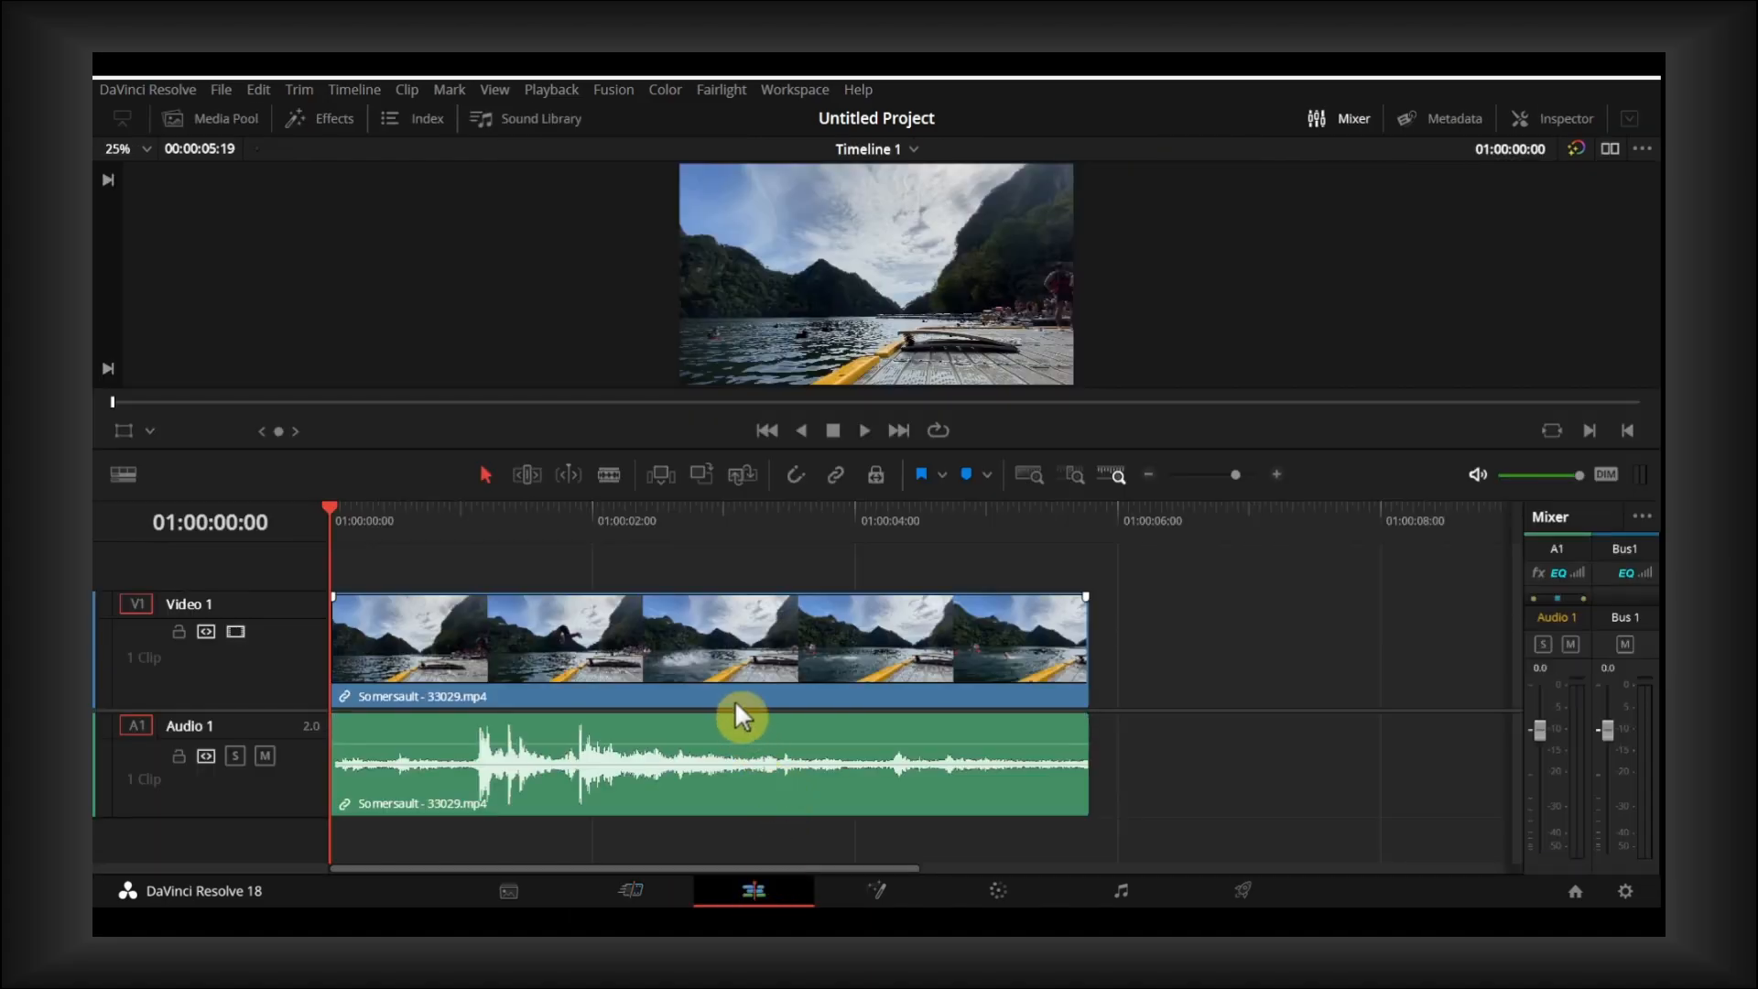
- Cut the Somersault clip's audio from the Audio 1 track, separately from its video
{"action": "left_click", "coordinate": [773, 721]}
{"action": "left_click", "coordinate": [778, 671]}
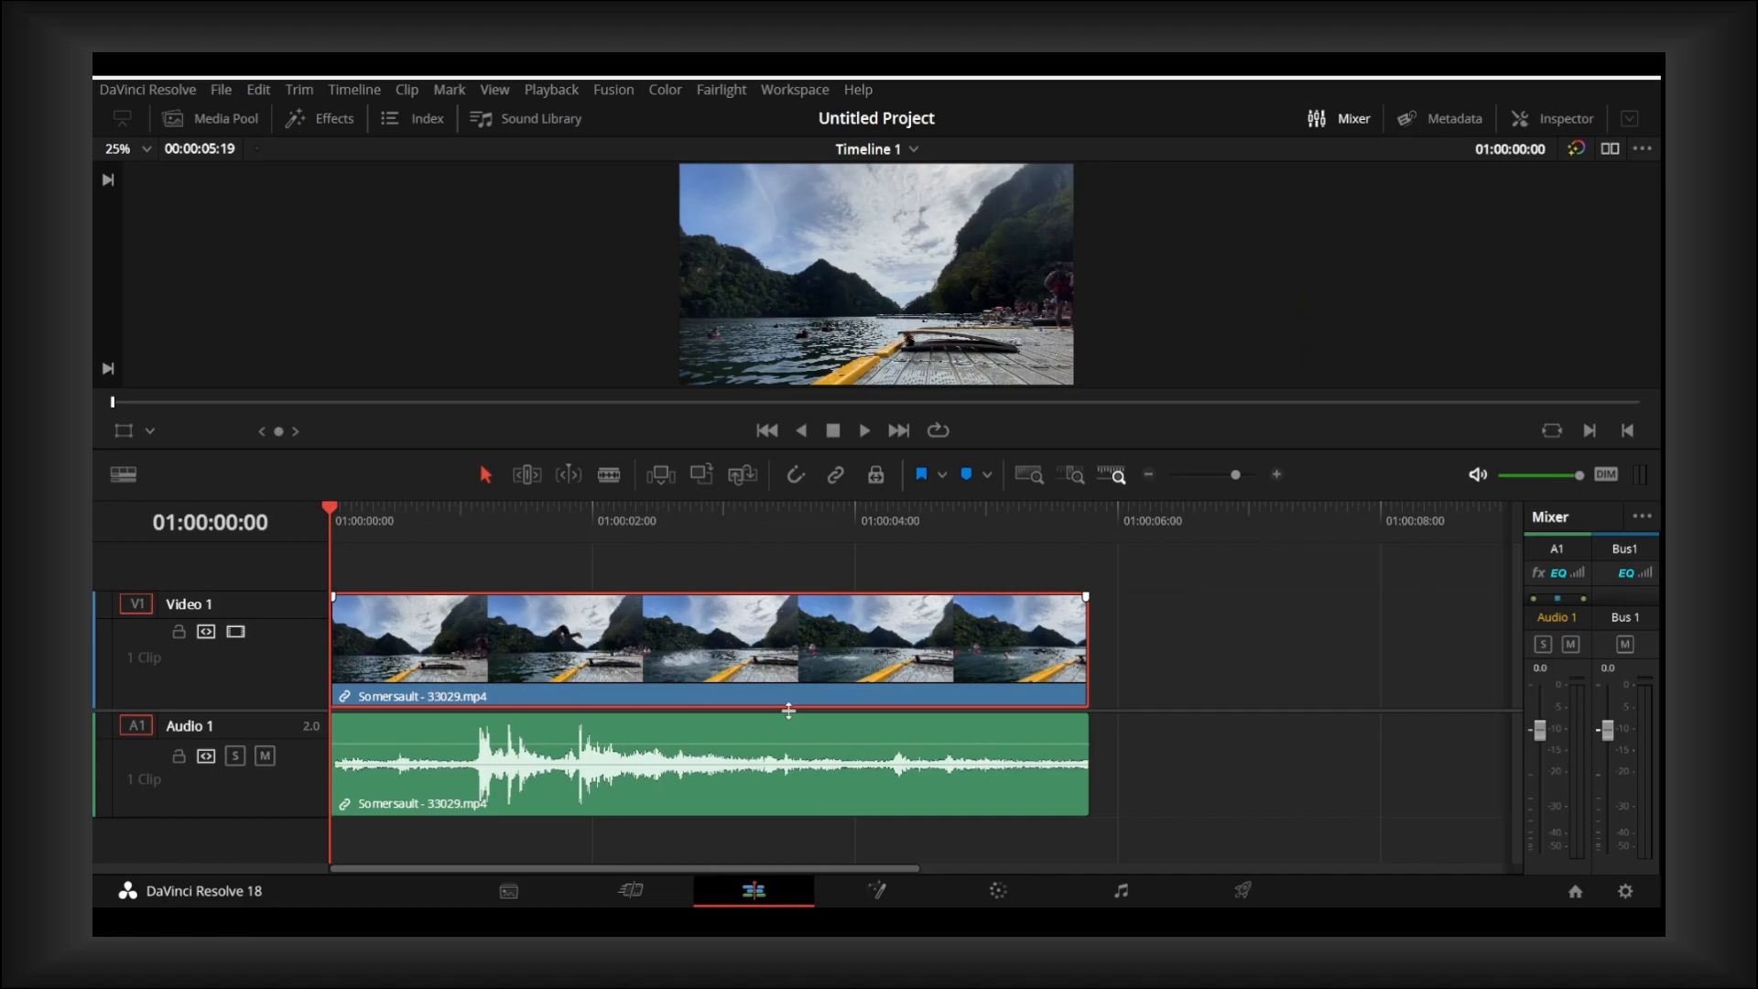
{"action": "left_click", "coordinate": [760, 763]}
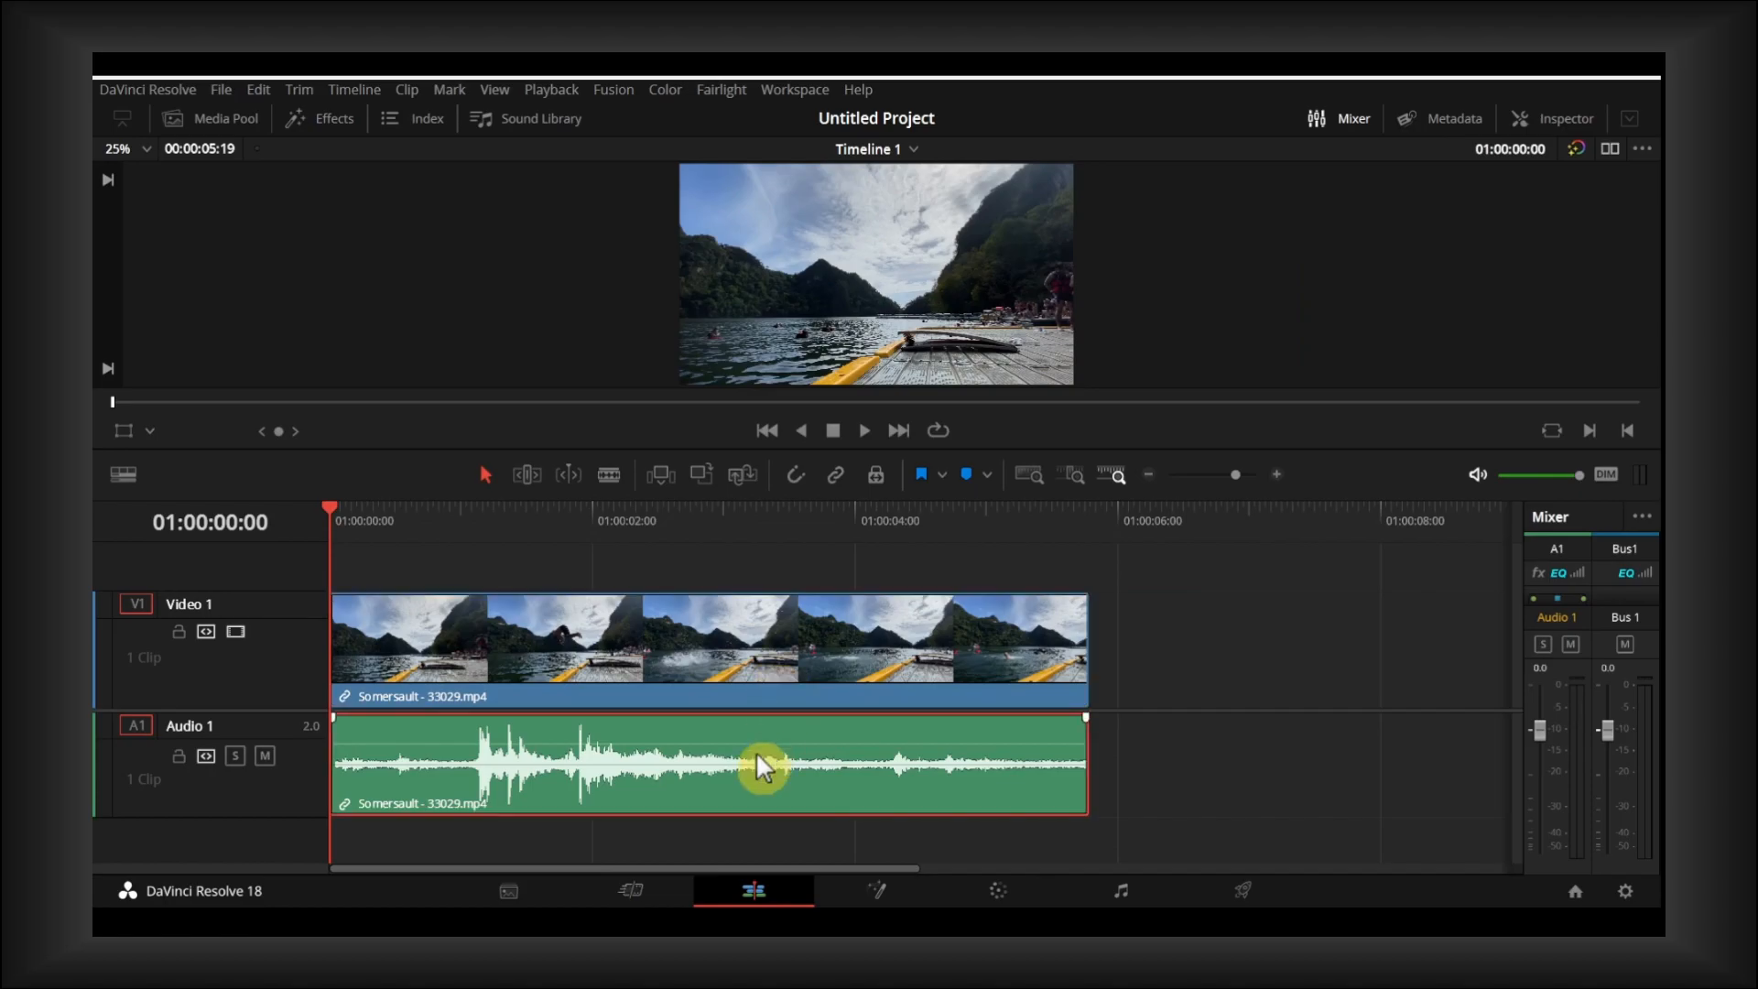
{"action": "right_click", "coordinate": [709, 750]}
{"action": "left_click", "coordinate": [676, 753]}
{"action": "right_click", "coordinate": [675, 753]}
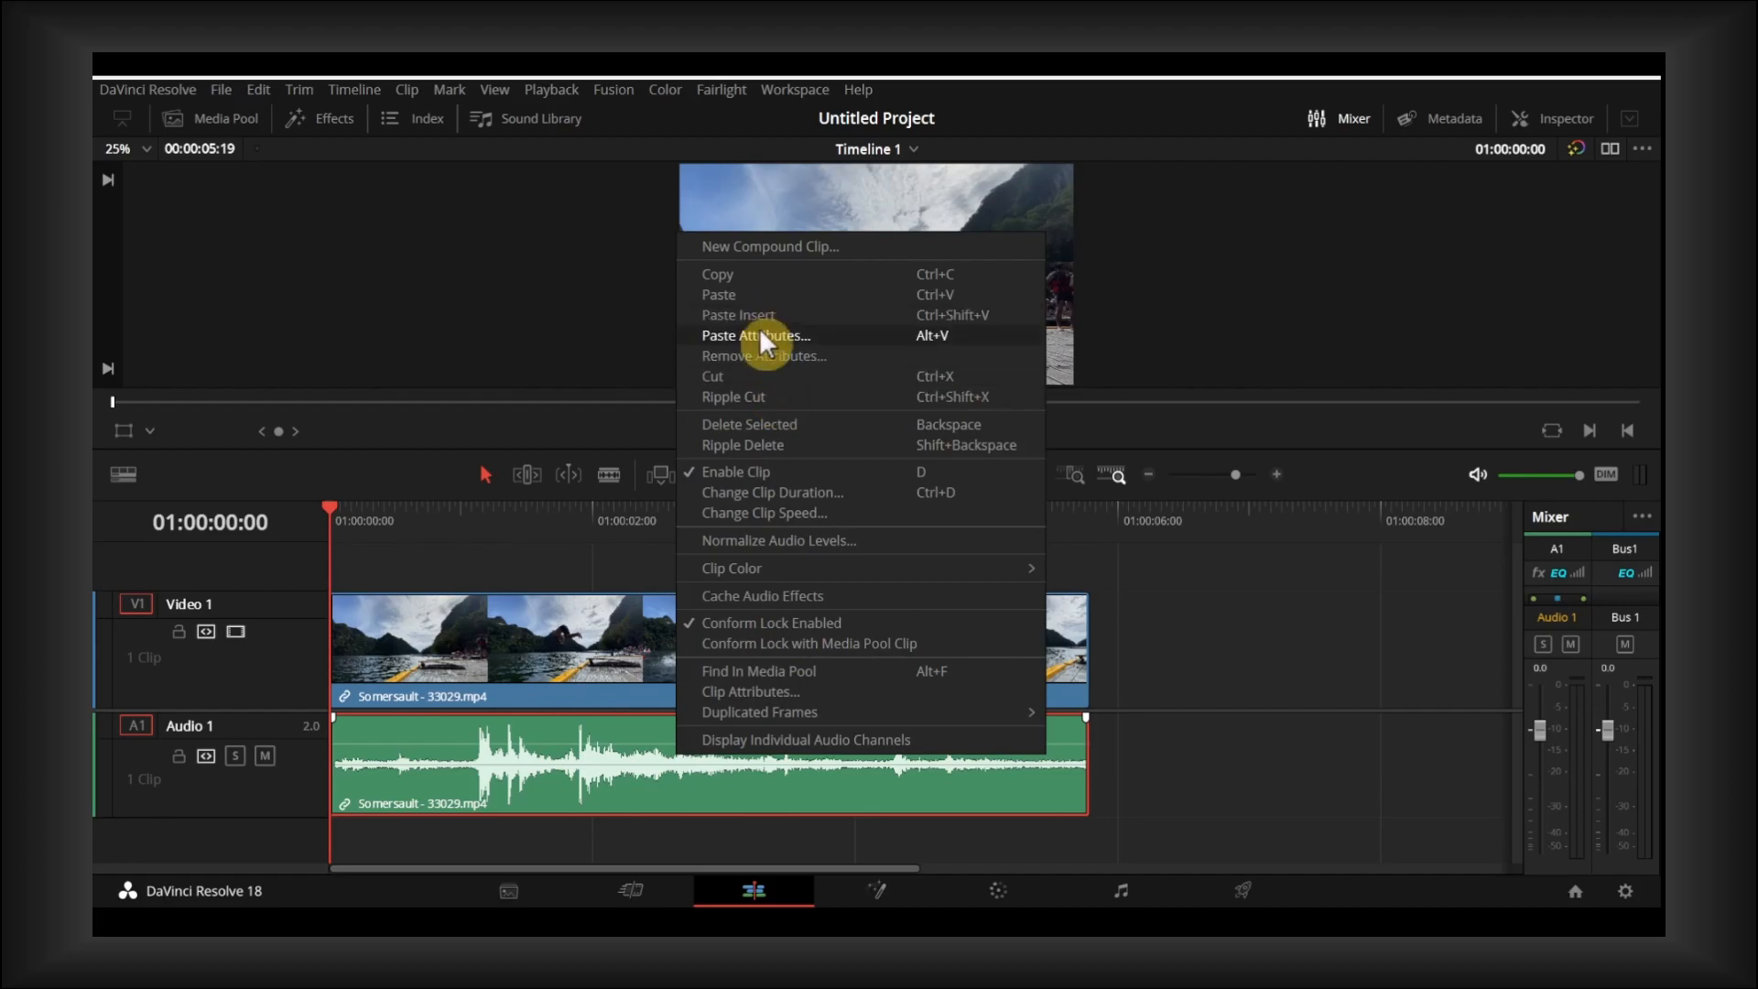
{"action": "left_click", "coordinate": [775, 373]}
- Turn on Retime Controls for the Somersault video clip
{"action": "left_click", "coordinate": [734, 644]}
{"action": "left_click_drag", "start_coordinate": [630, 513], "coordinate": [603, 531]}
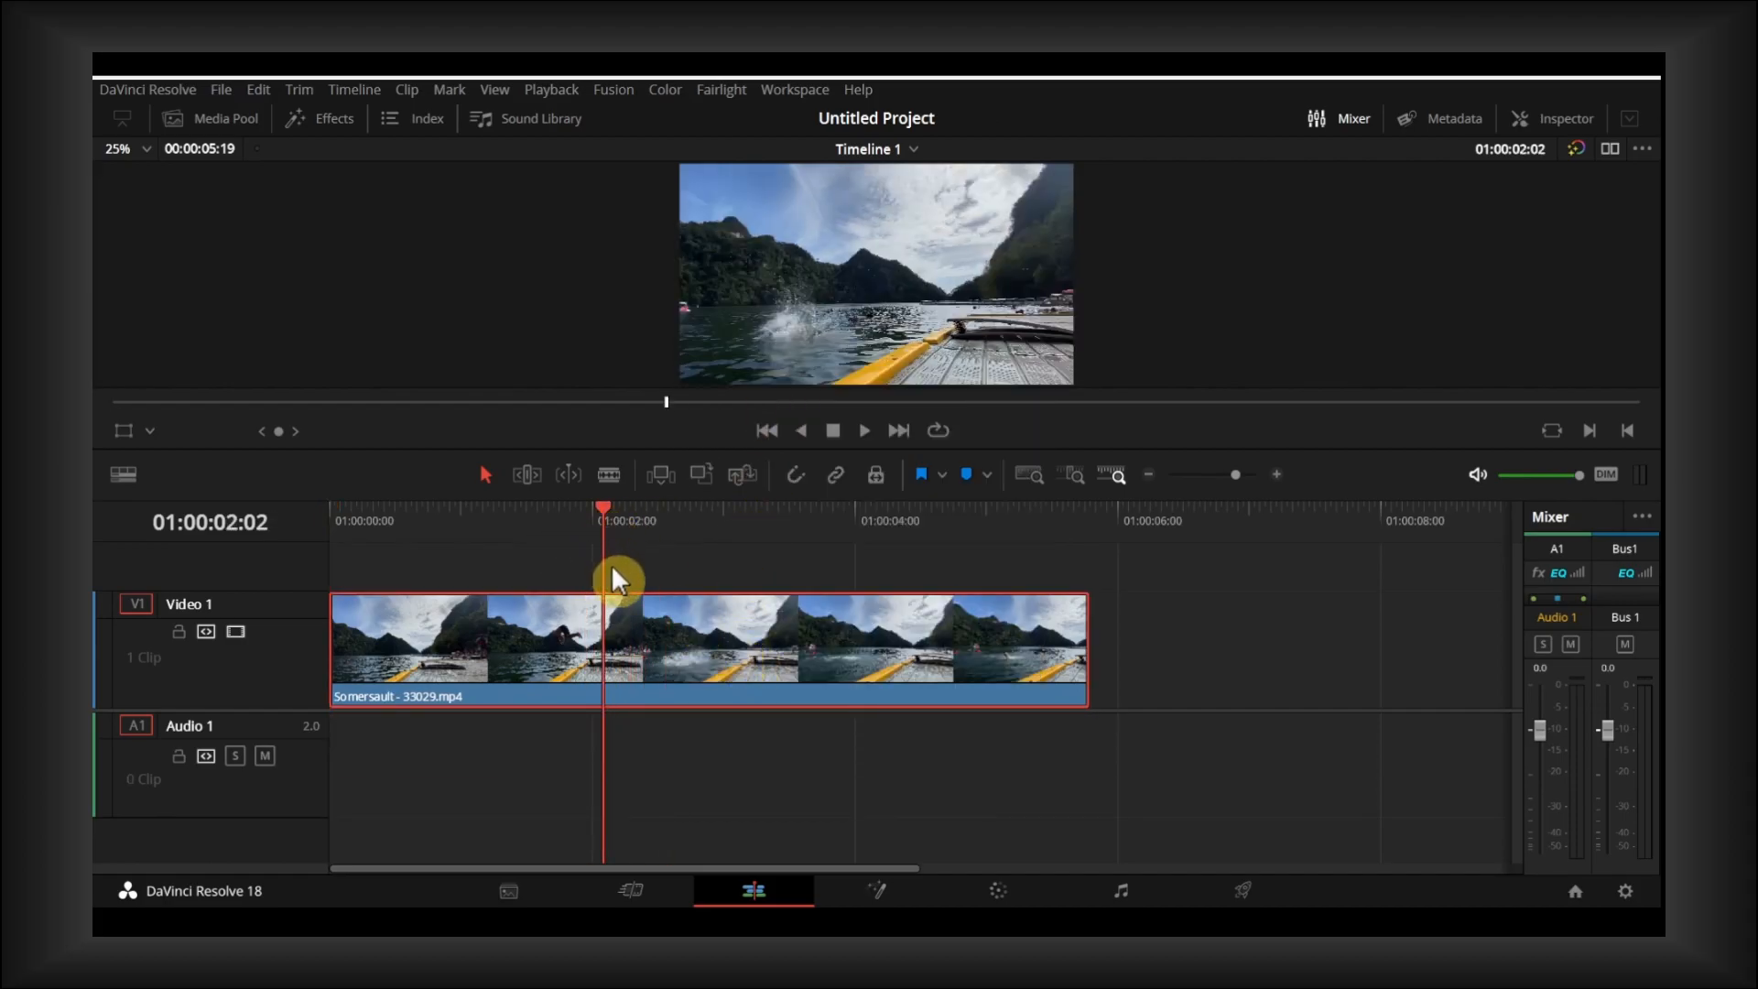
{"action": "right_click", "coordinate": [621, 623]}
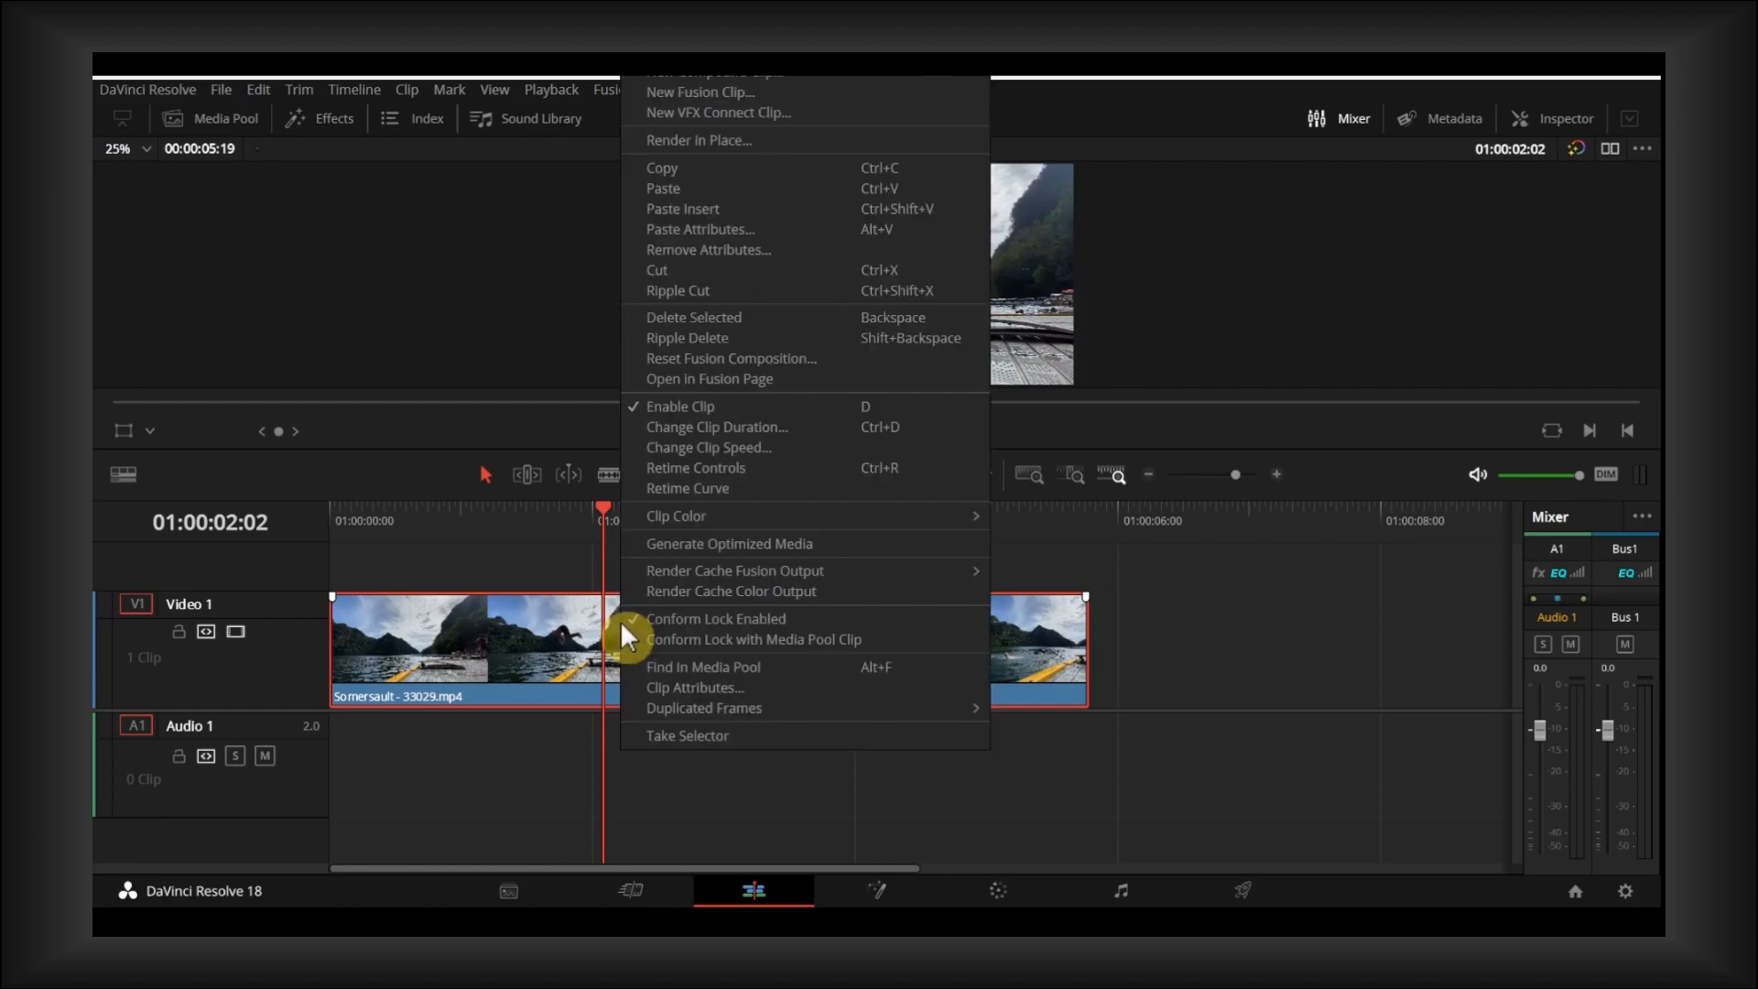
{"action": "mouse_move", "coordinate": [672, 513]}
{"action": "left_click", "coordinate": [683, 470]}
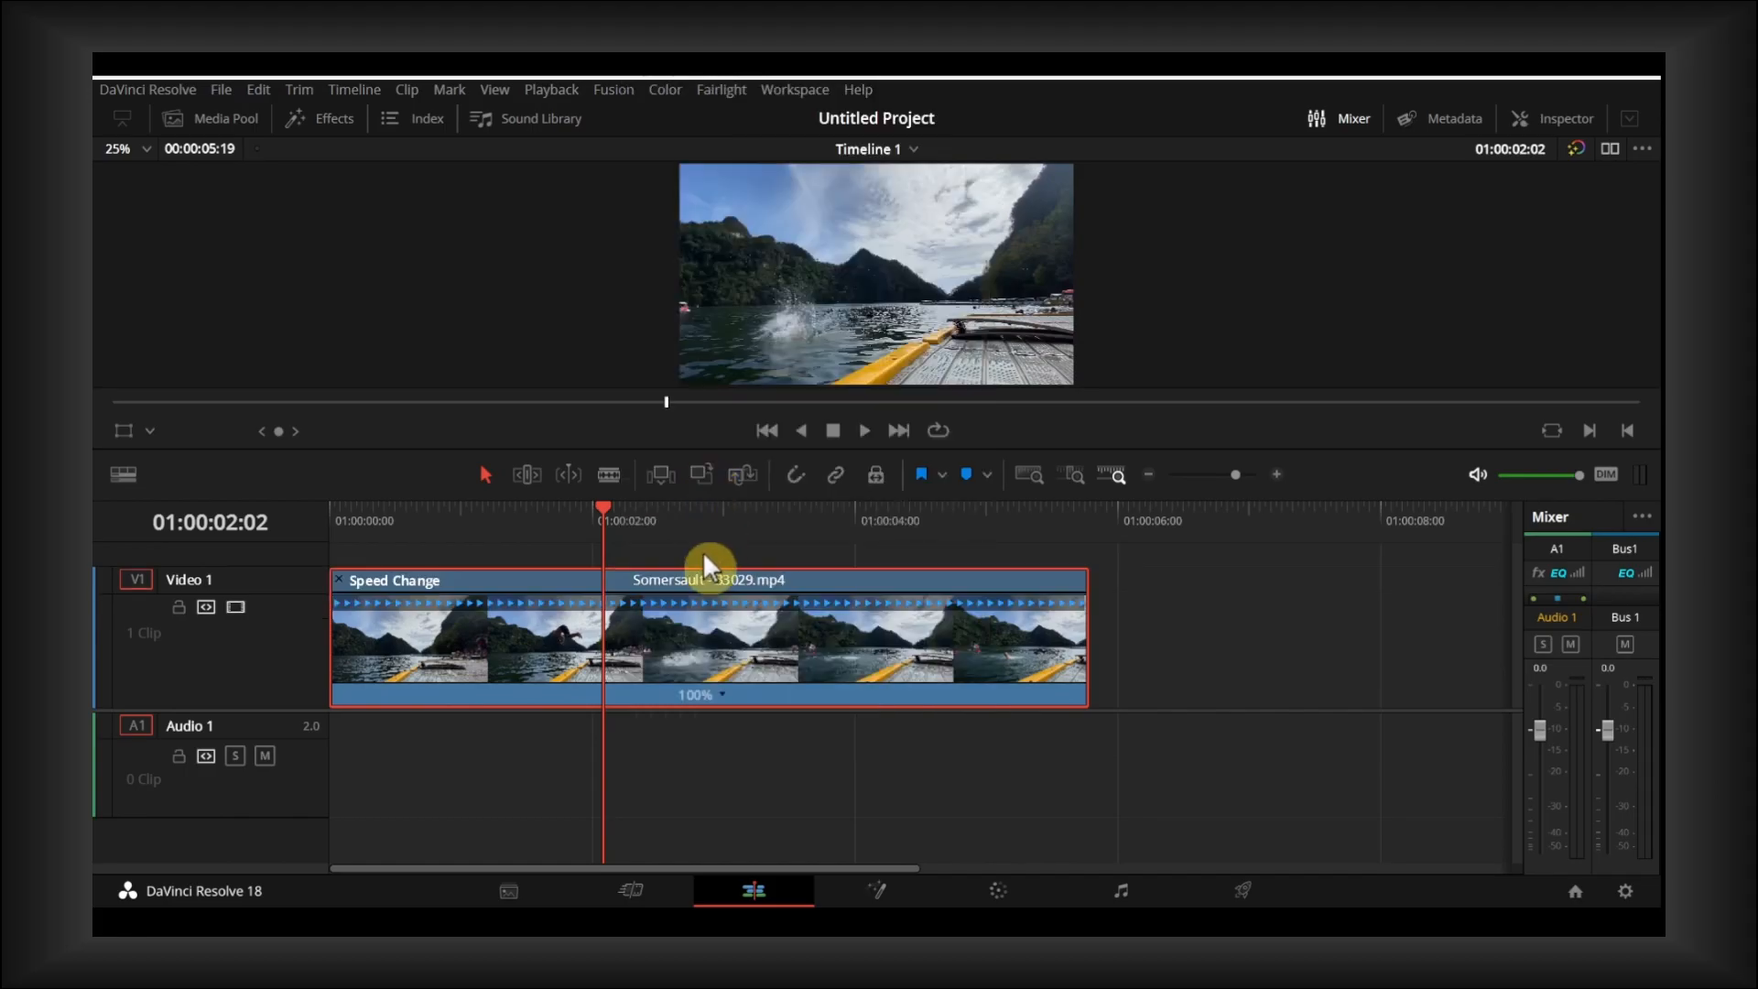
- Show the clip's Retime Curve and enlarge the Video 1 track and the timeline area to fit the whole curve
{"action": "right_click", "coordinate": [698, 634]}
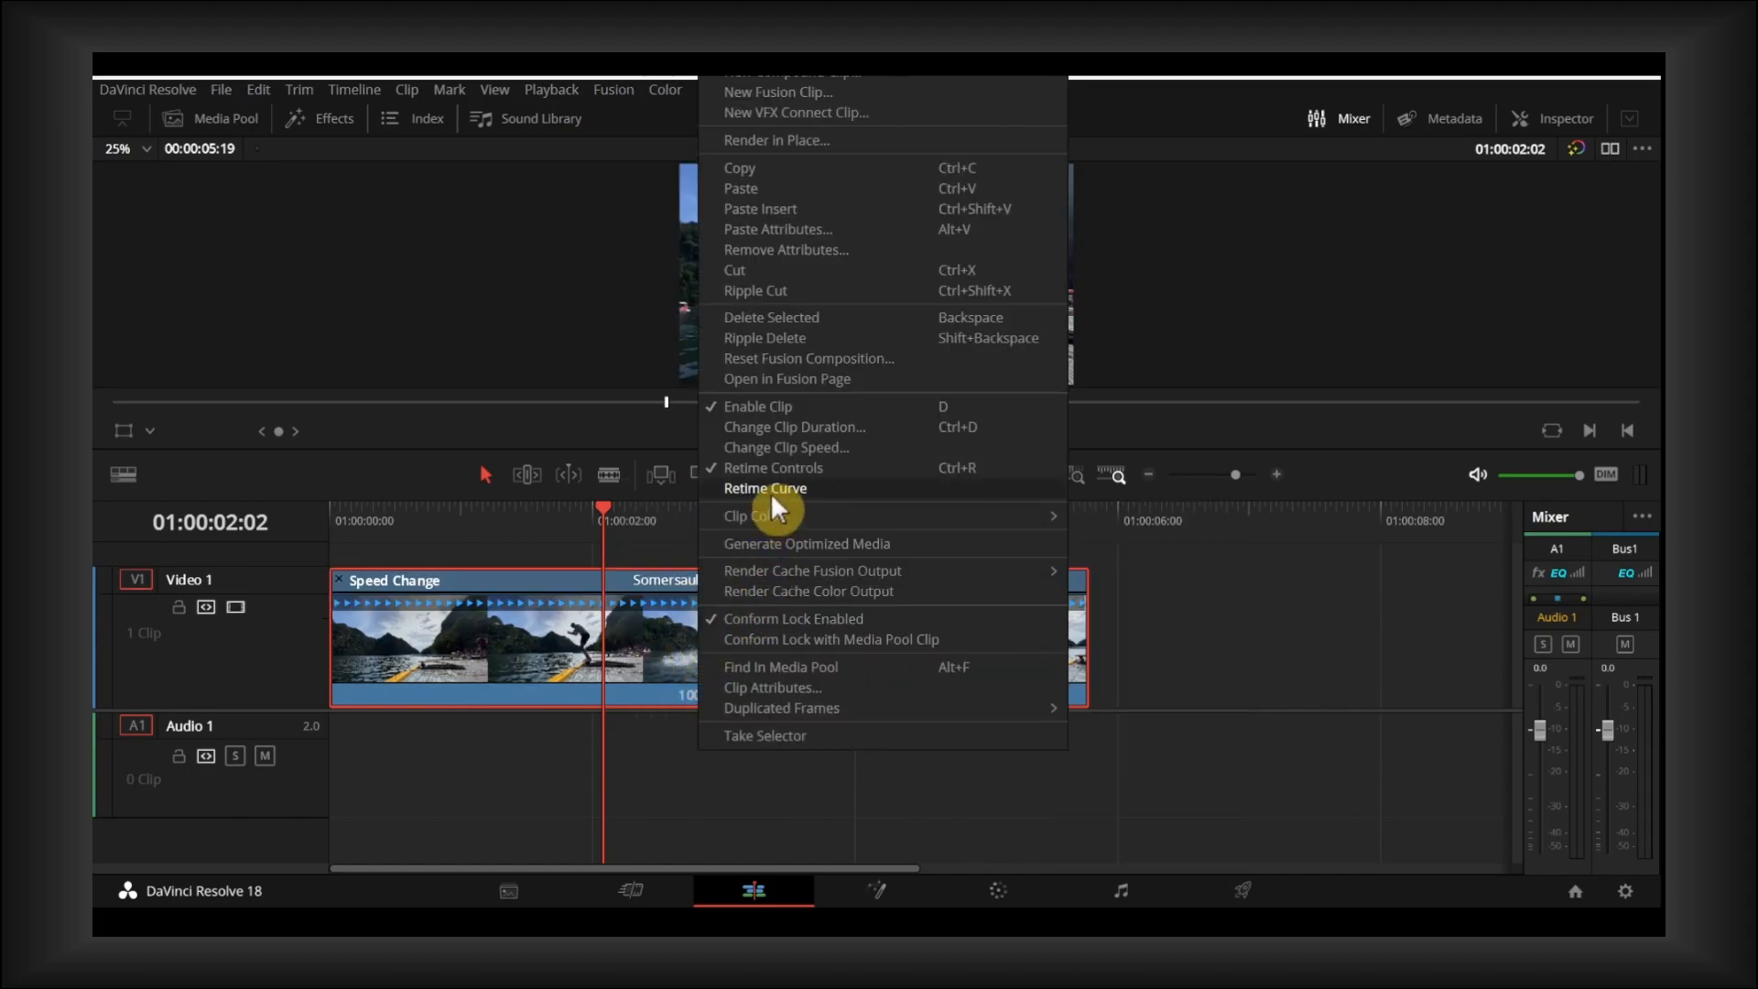
{"action": "left_click", "coordinate": [771, 490]}
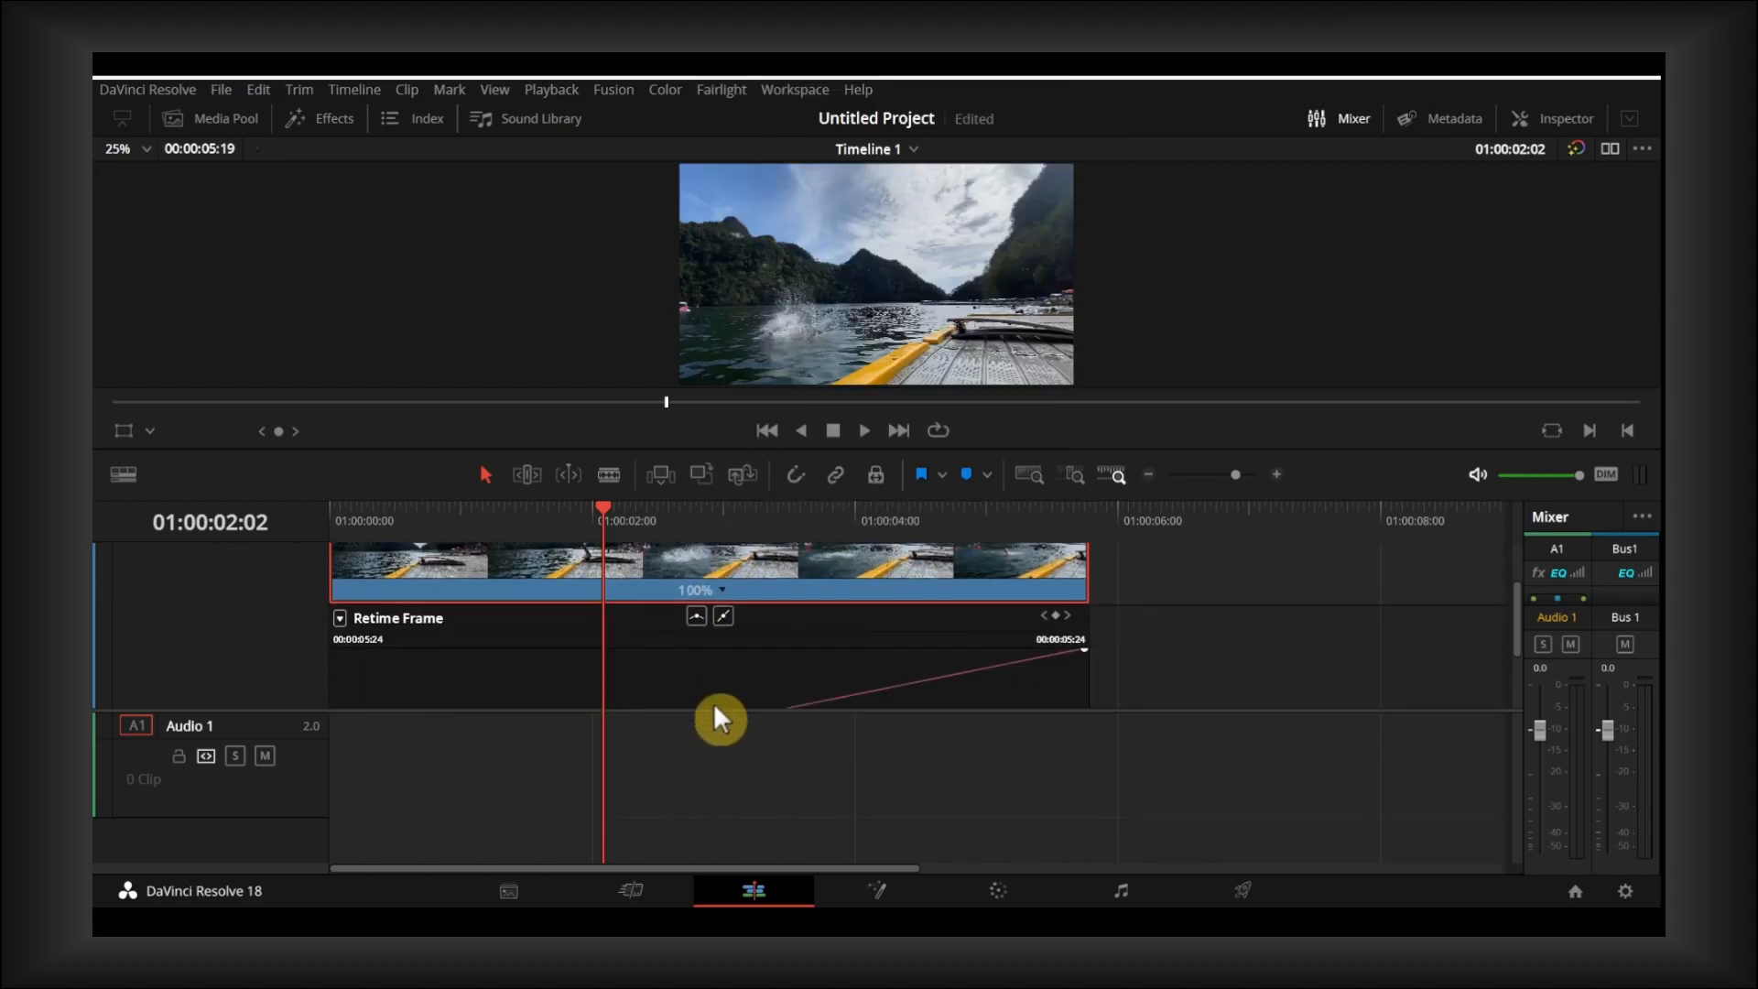
{"action": "left_click_drag", "start_coordinate": [714, 712], "coordinate": [714, 834]}
{"action": "scroll", "coordinate": [693, 744], "scroll_direction": "up", "scroll_amount": 1}
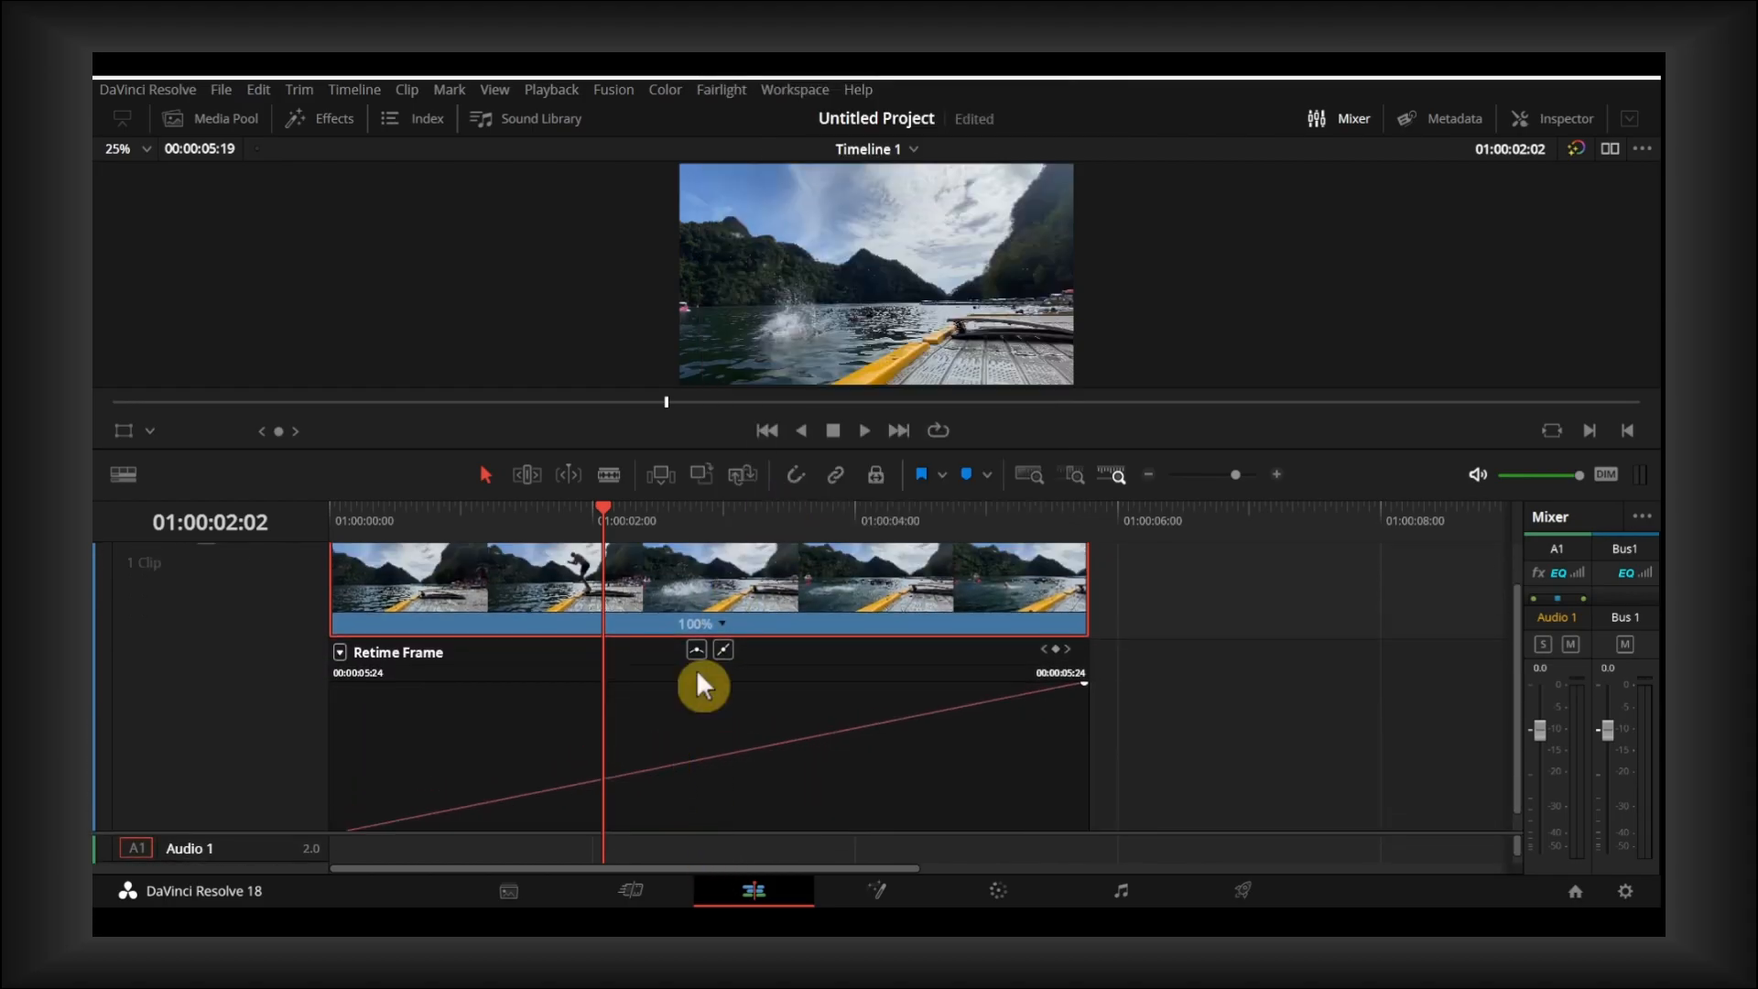
{"action": "left_click_drag", "start_coordinate": [737, 450], "coordinate": [723, 324]}
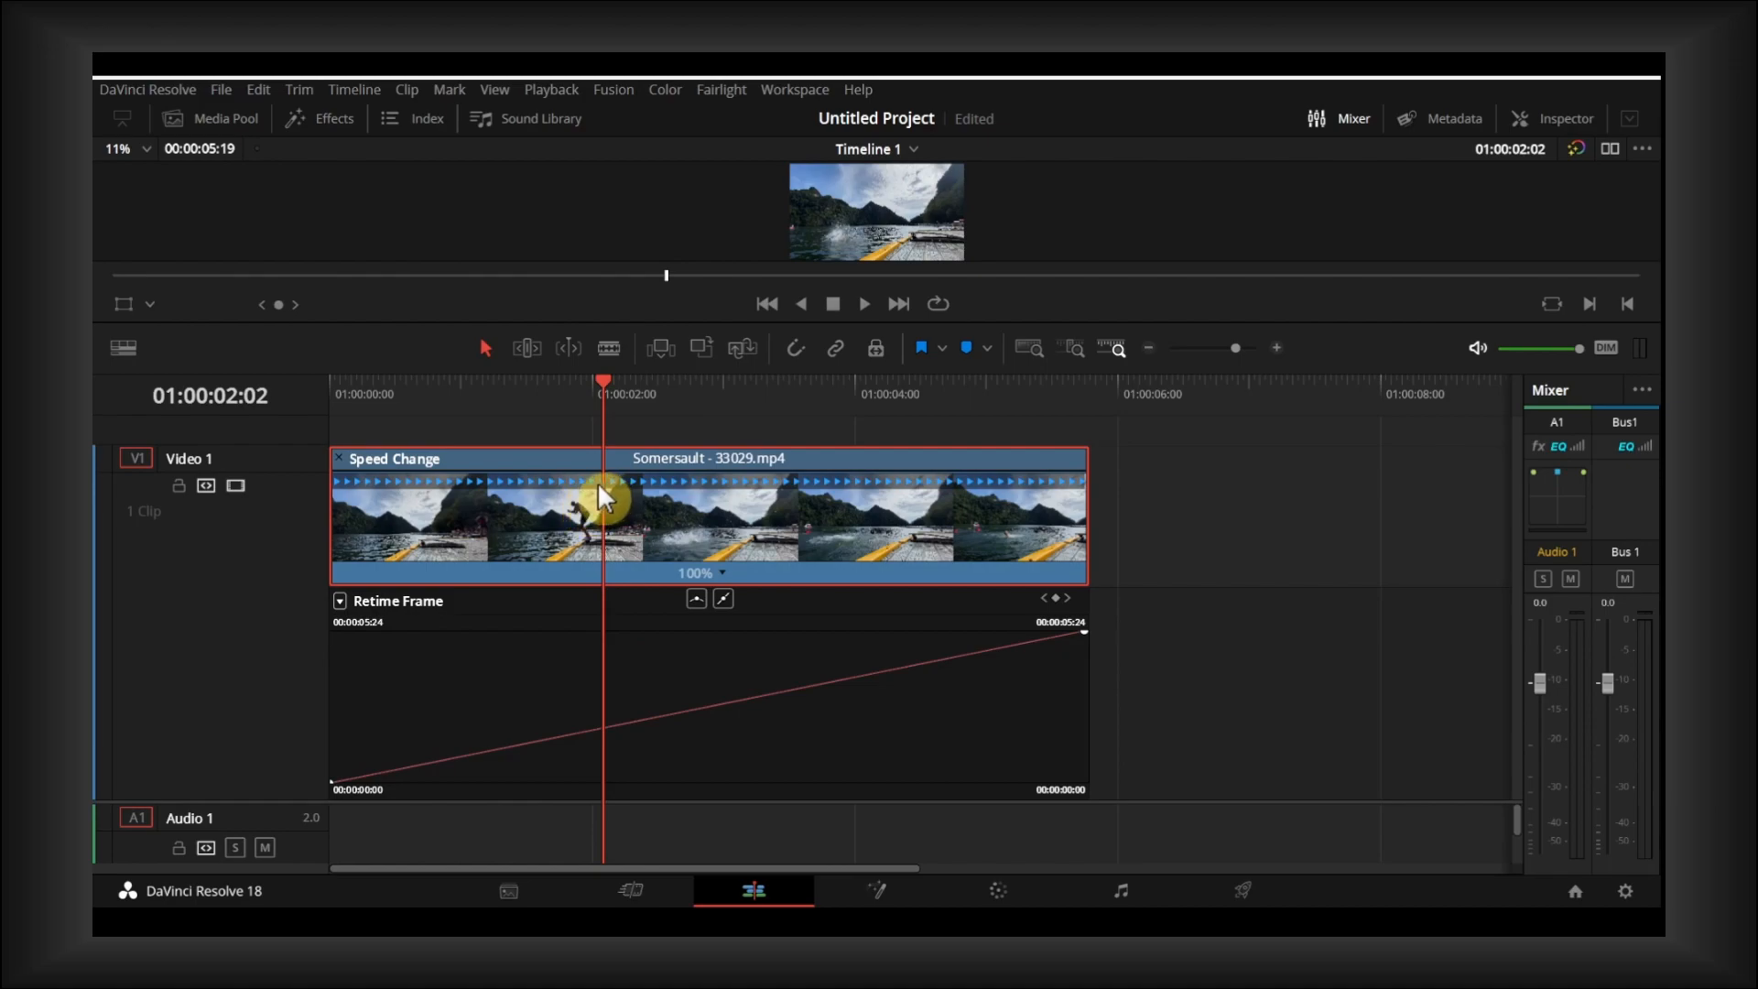
- Add clip markers at 01:00:01:11, during the somersault, and at 01:00:02:19, after the splash
{"action": "left_click_drag", "start_coordinate": [606, 389], "coordinate": [506, 465]}
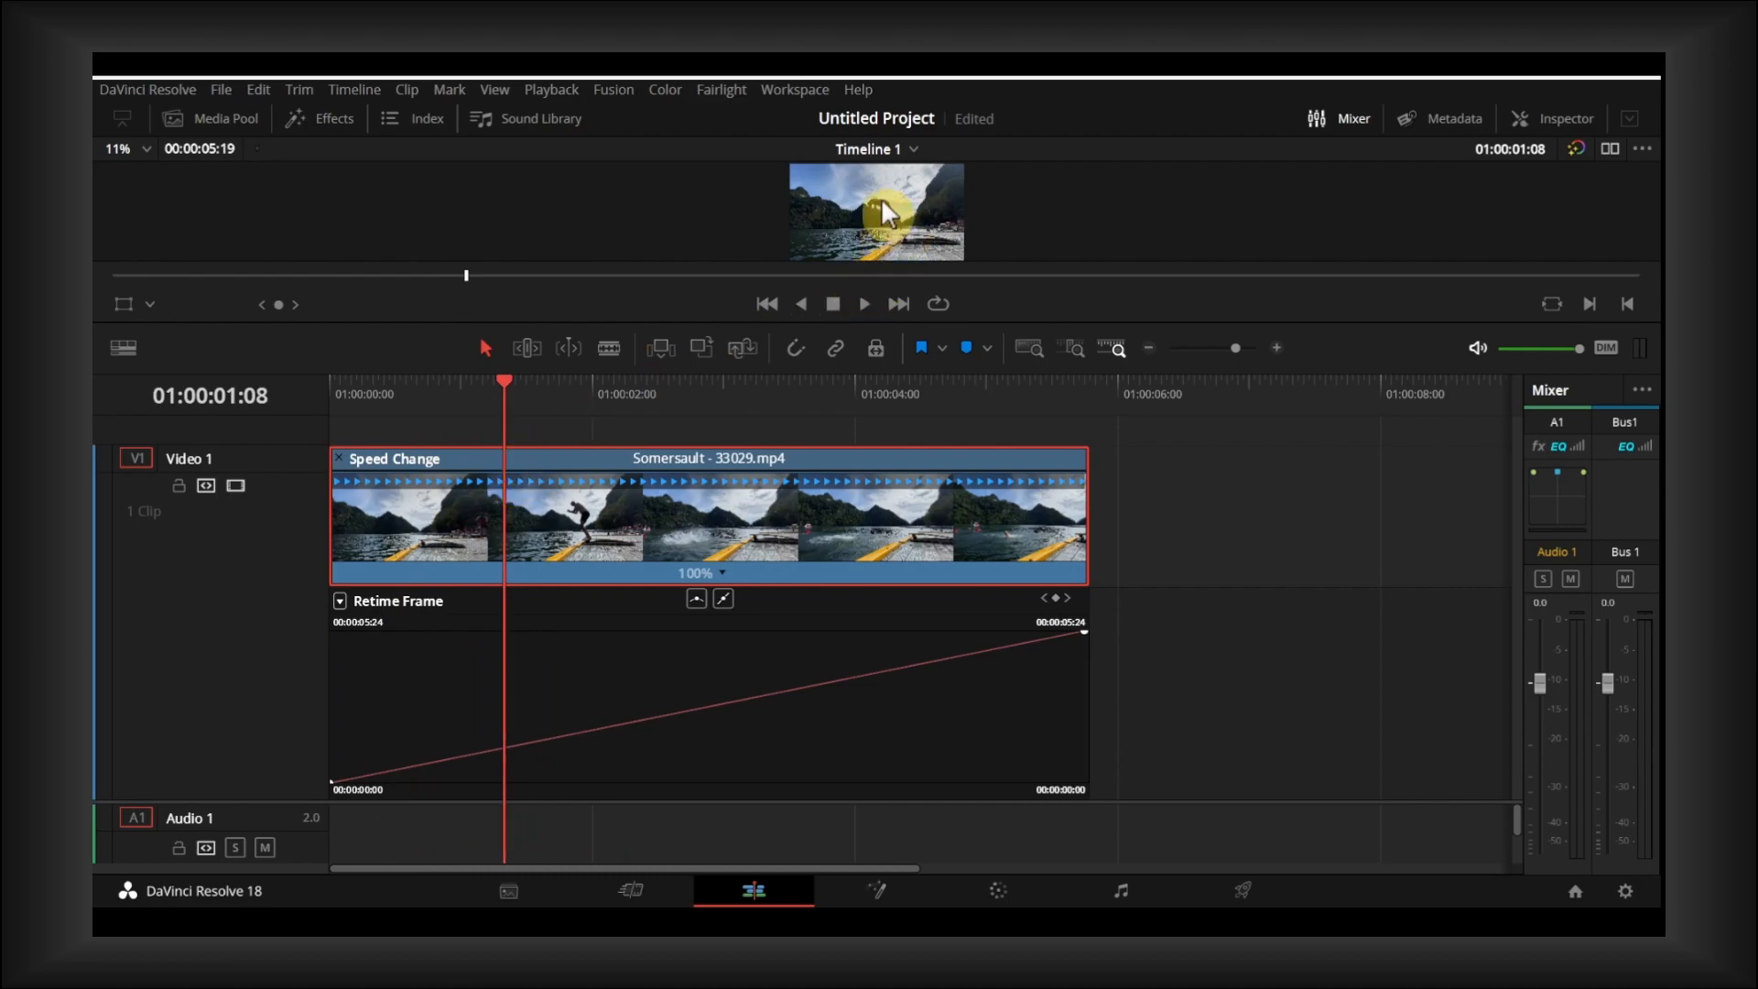
{"action": "mouse_move", "coordinate": [504, 385]}
{"action": "left_mouse_down"}
{"action": "mouse_move", "coordinate": [417, 385]}
{"action": "mouse_move", "coordinate": [525, 385]}
{"action": "left_mouse_up"}
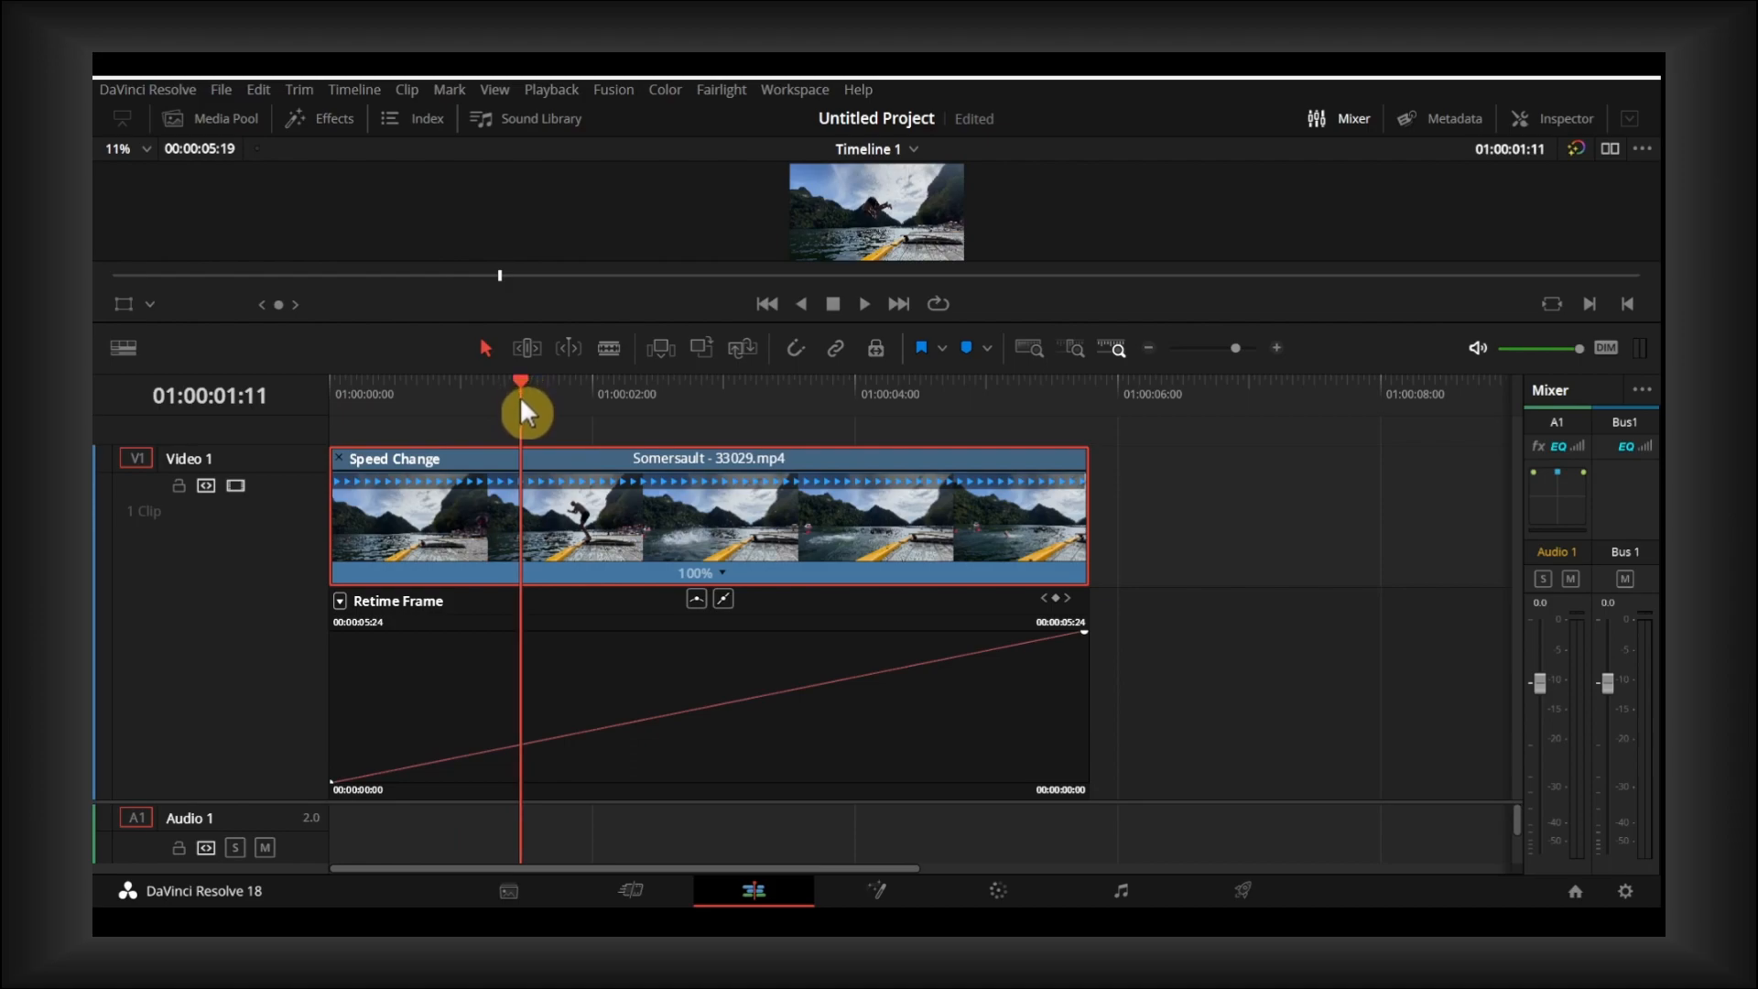
{"action": "key", "text": "m"}
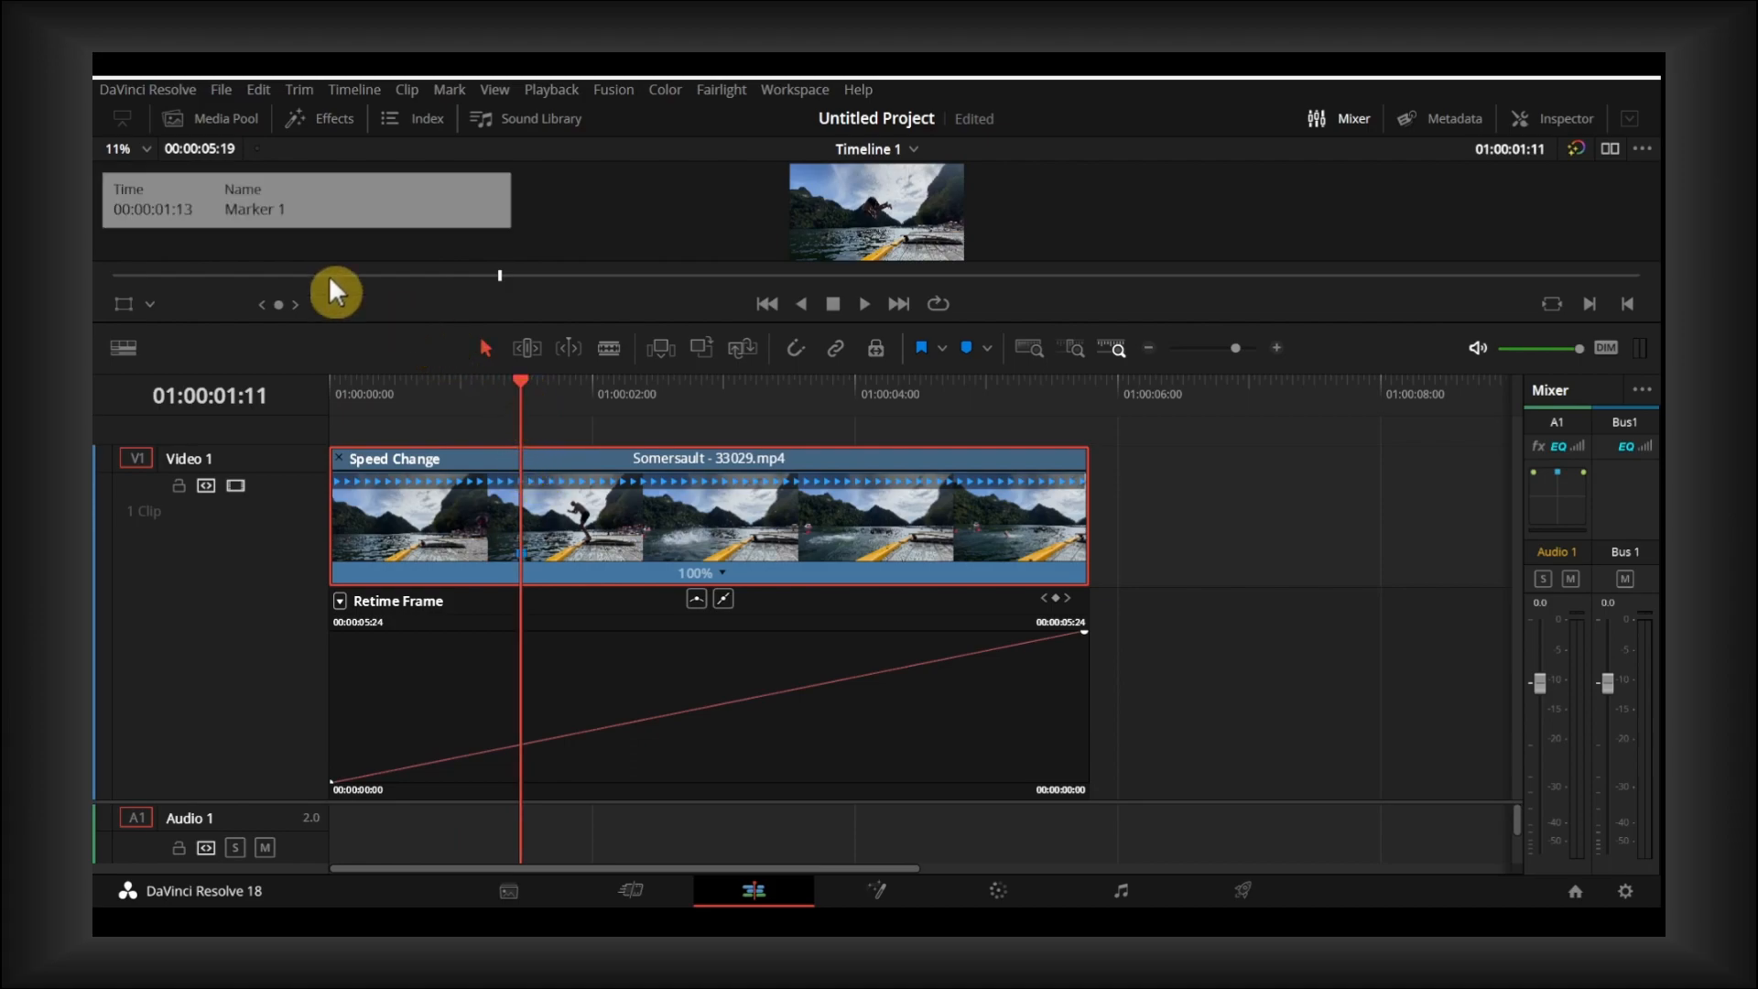
{"action": "mouse_move", "coordinate": [519, 379]}
{"action": "left_mouse_down"}
{"action": "mouse_move", "coordinate": [540, 388]}
{"action": "mouse_move", "coordinate": [524, 420]}
{"action": "mouse_move", "coordinate": [686, 422]}
{"action": "mouse_move", "coordinate": [520, 439]}
{"action": "mouse_move", "coordinate": [769, 458]}
{"action": "mouse_move", "coordinate": [519, 471]}
{"action": "mouse_move", "coordinate": [694, 487]}
{"action": "left_mouse_up"}
{"action": "key", "text": "m"}
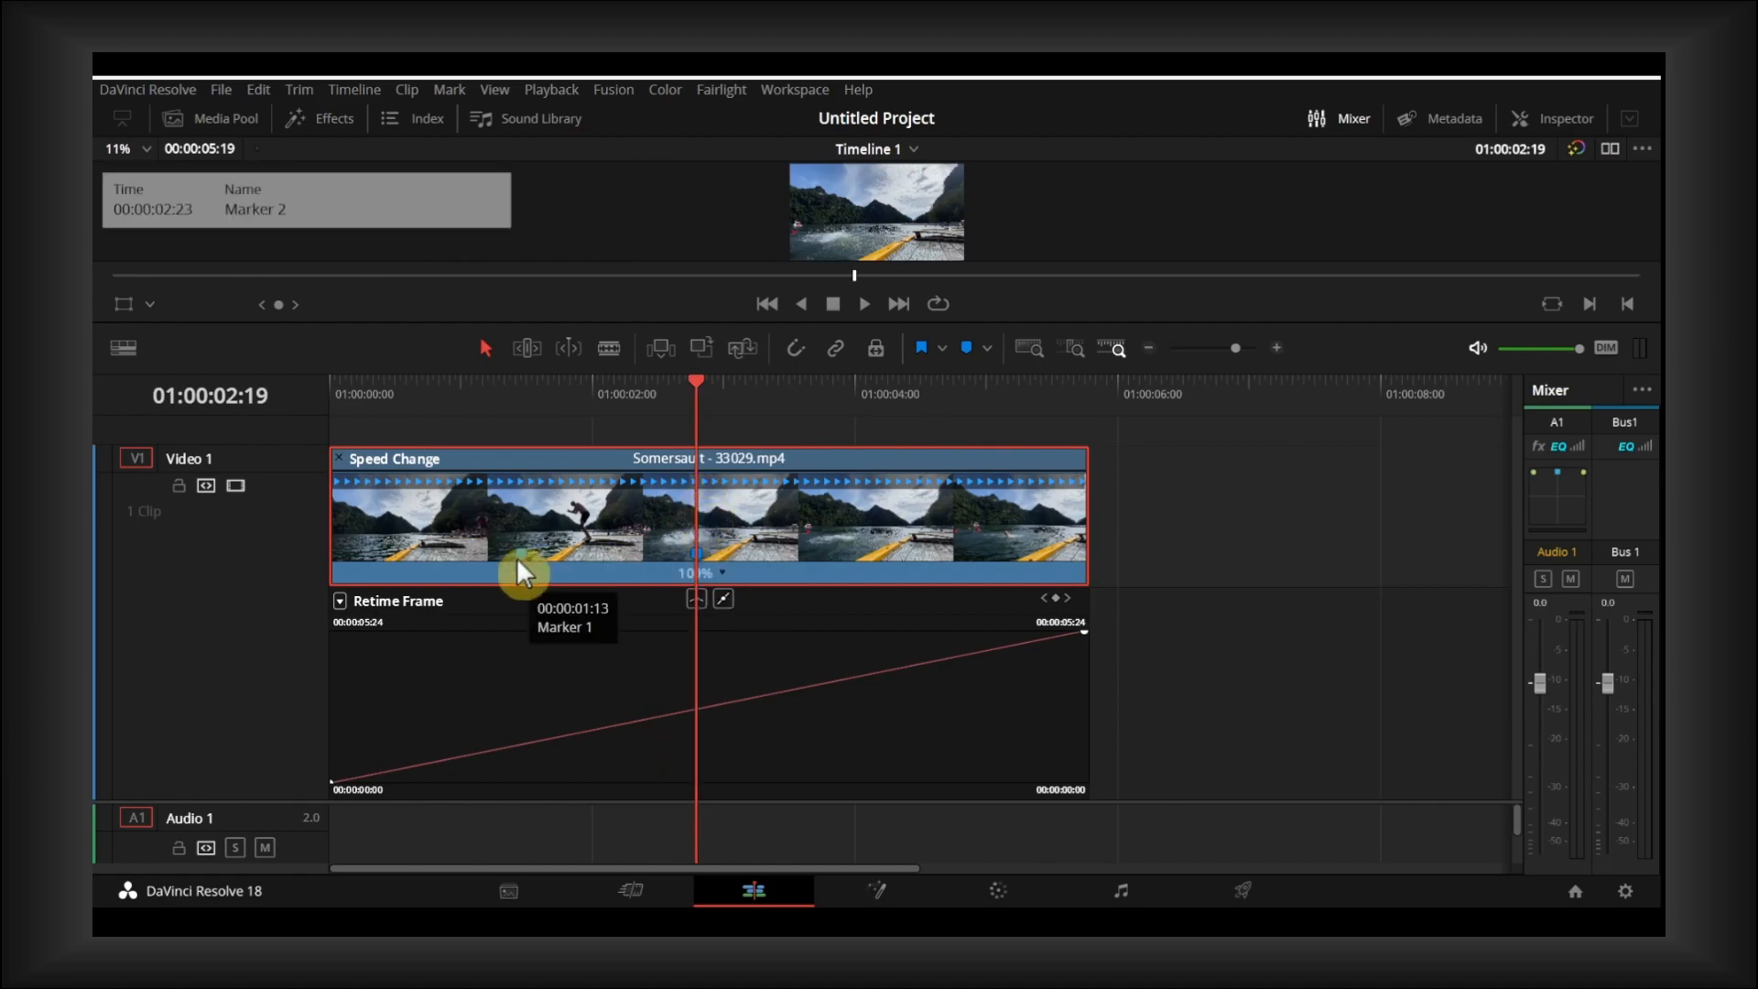
- Add speed points to the clip at the two markers, 01:00:01:11 and 01:00:02:19
{"action": "left_click", "coordinate": [516, 381]}
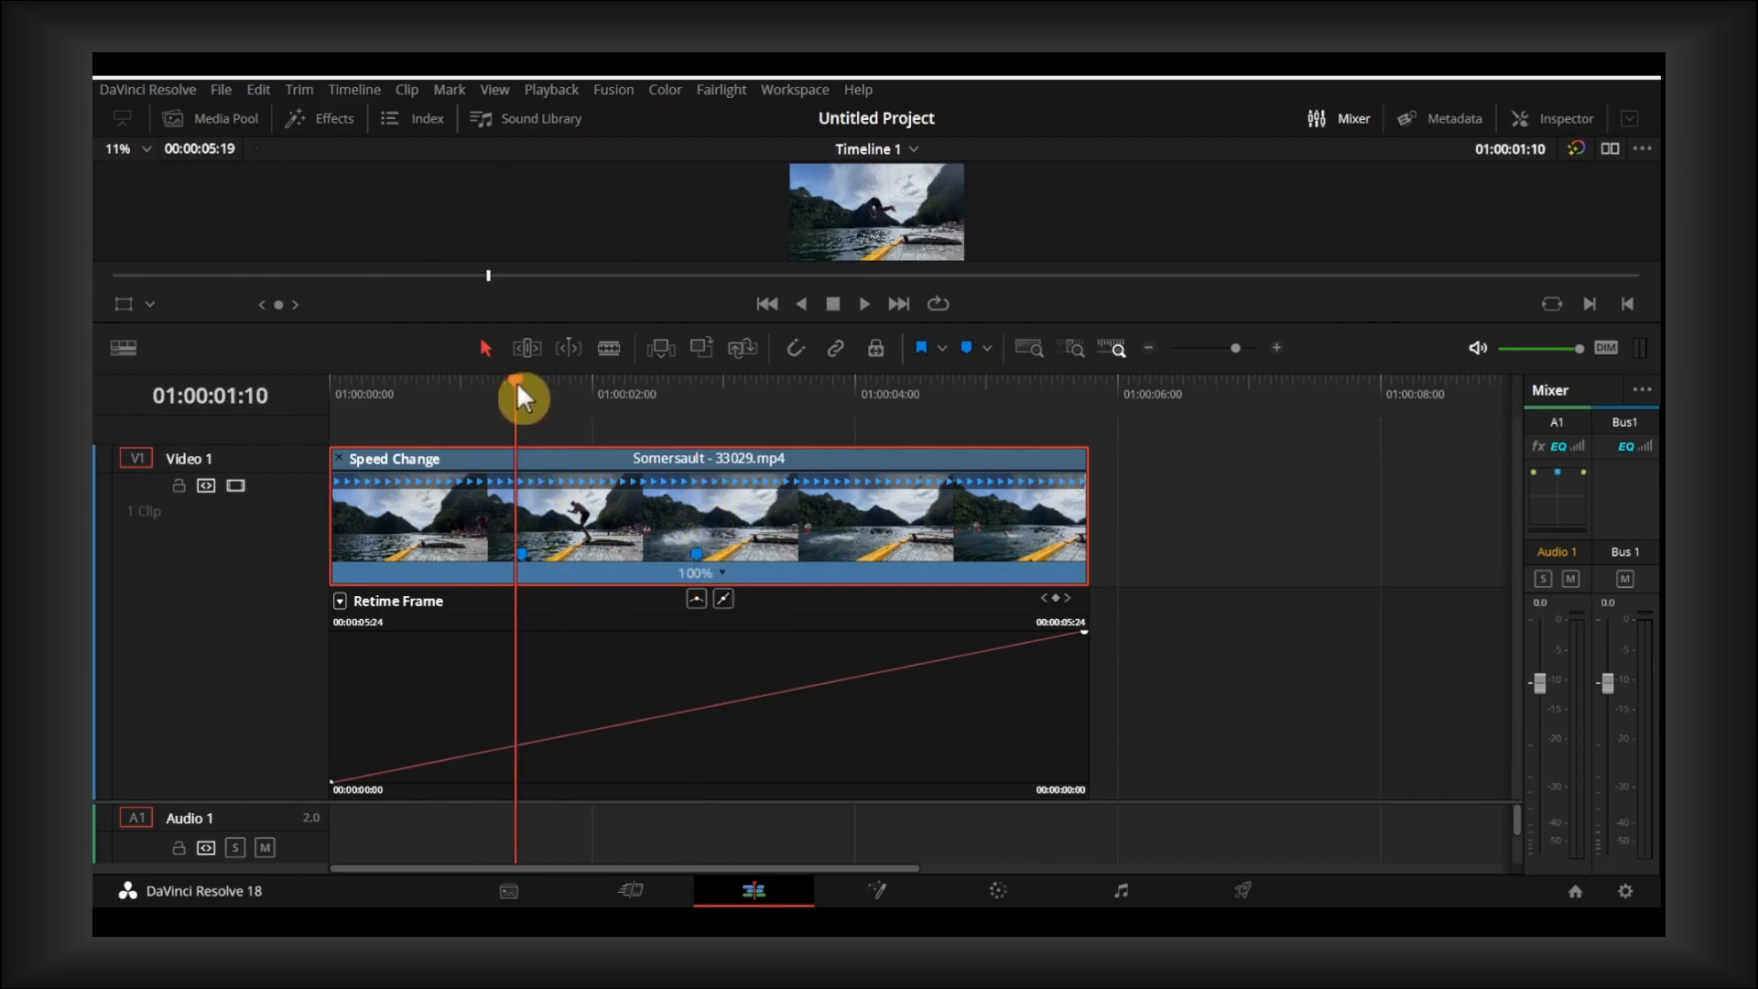
{"action": "left_click_drag", "start_coordinate": [515, 380], "coordinate": [520, 381]}
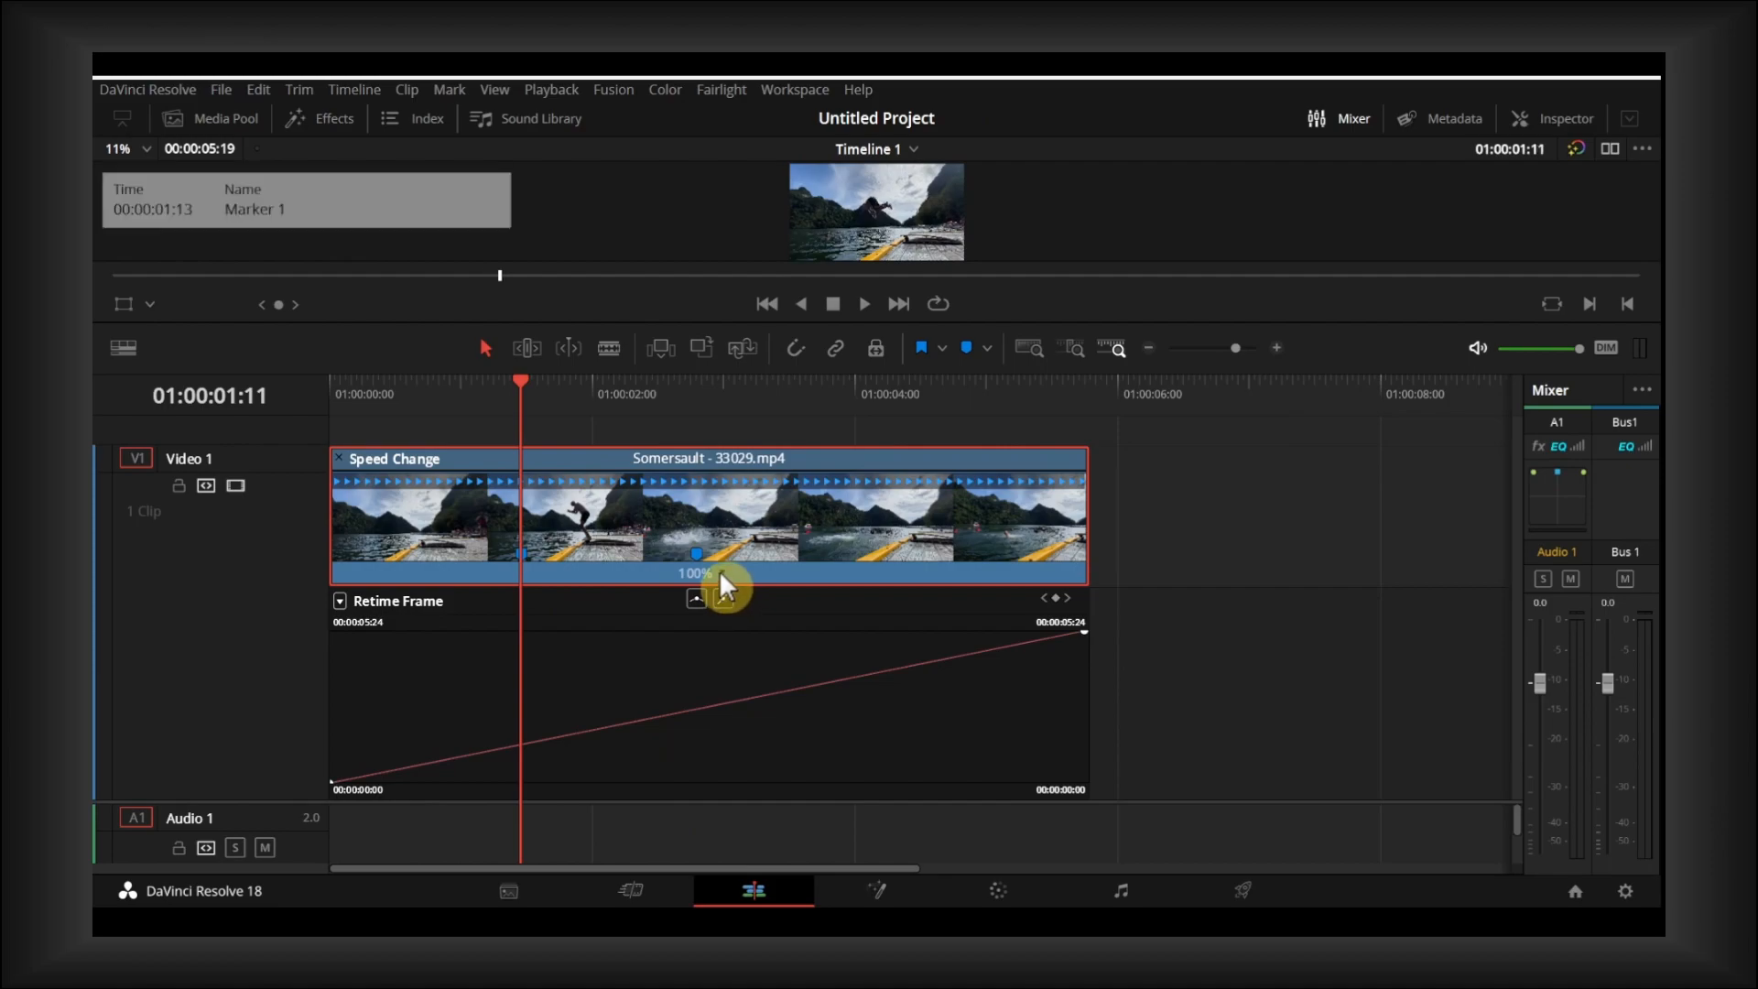
{"action": "left_click", "coordinate": [703, 575]}
{"action": "left_click", "coordinate": [755, 602]}
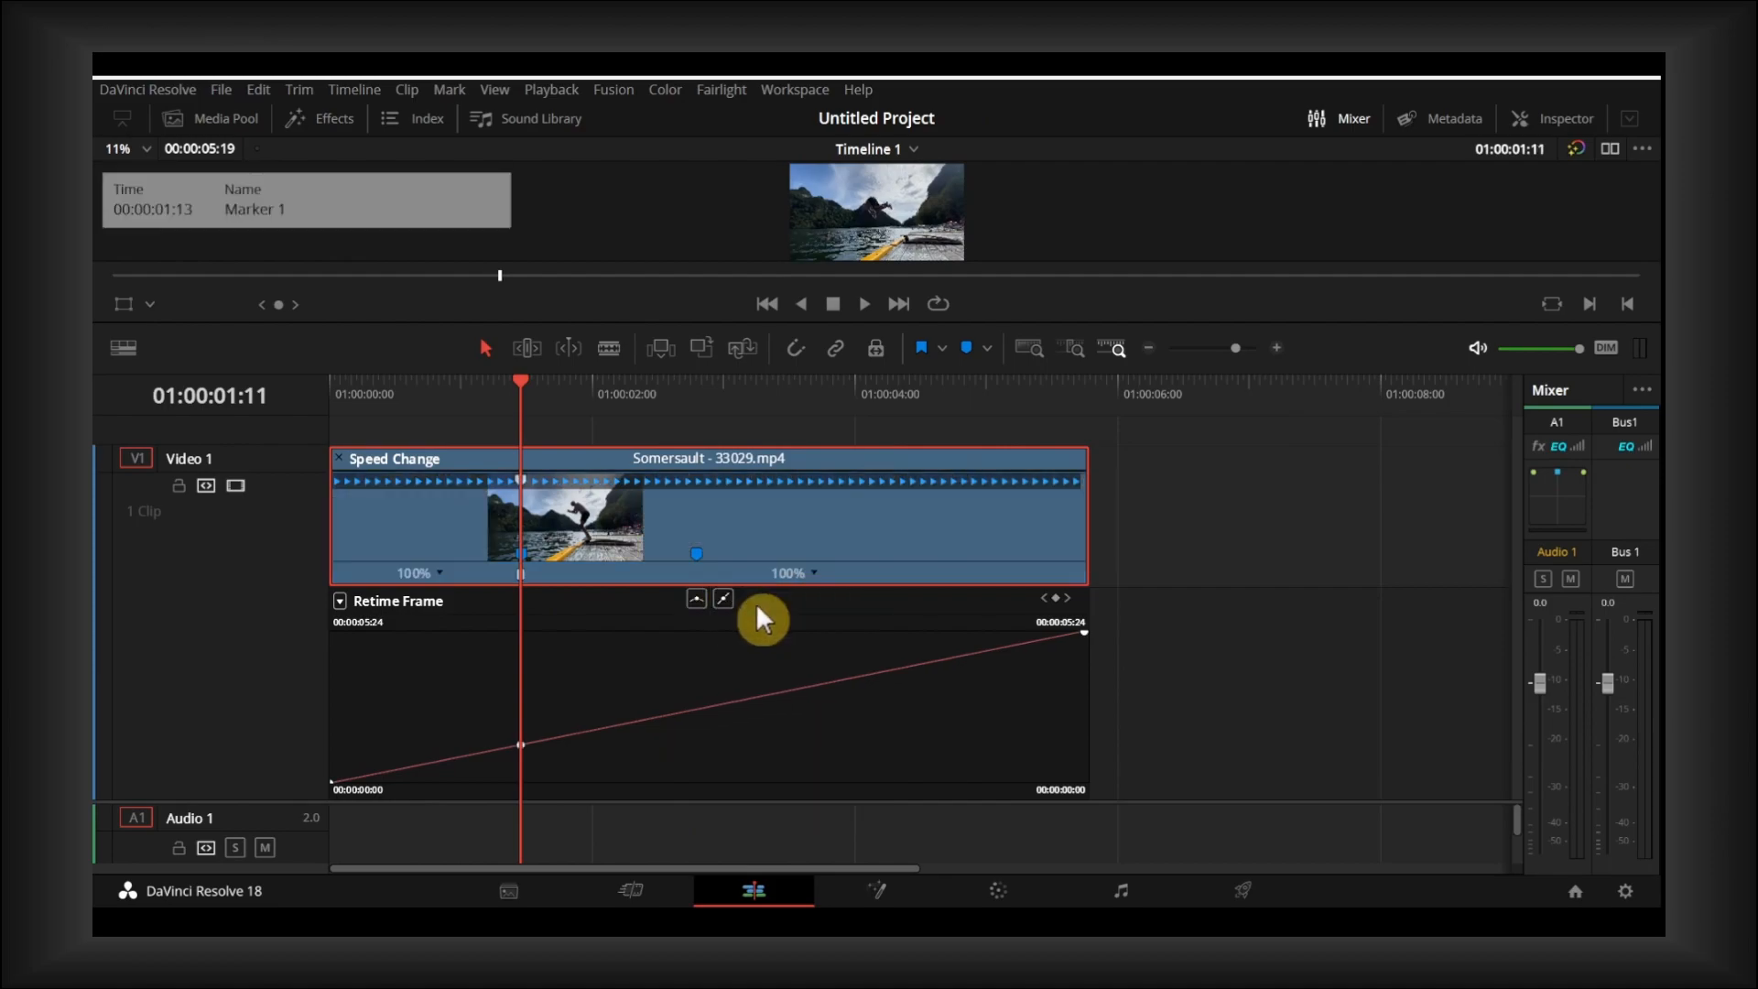
{"action": "left_click_drag", "start_coordinate": [549, 396], "coordinate": [697, 414]}
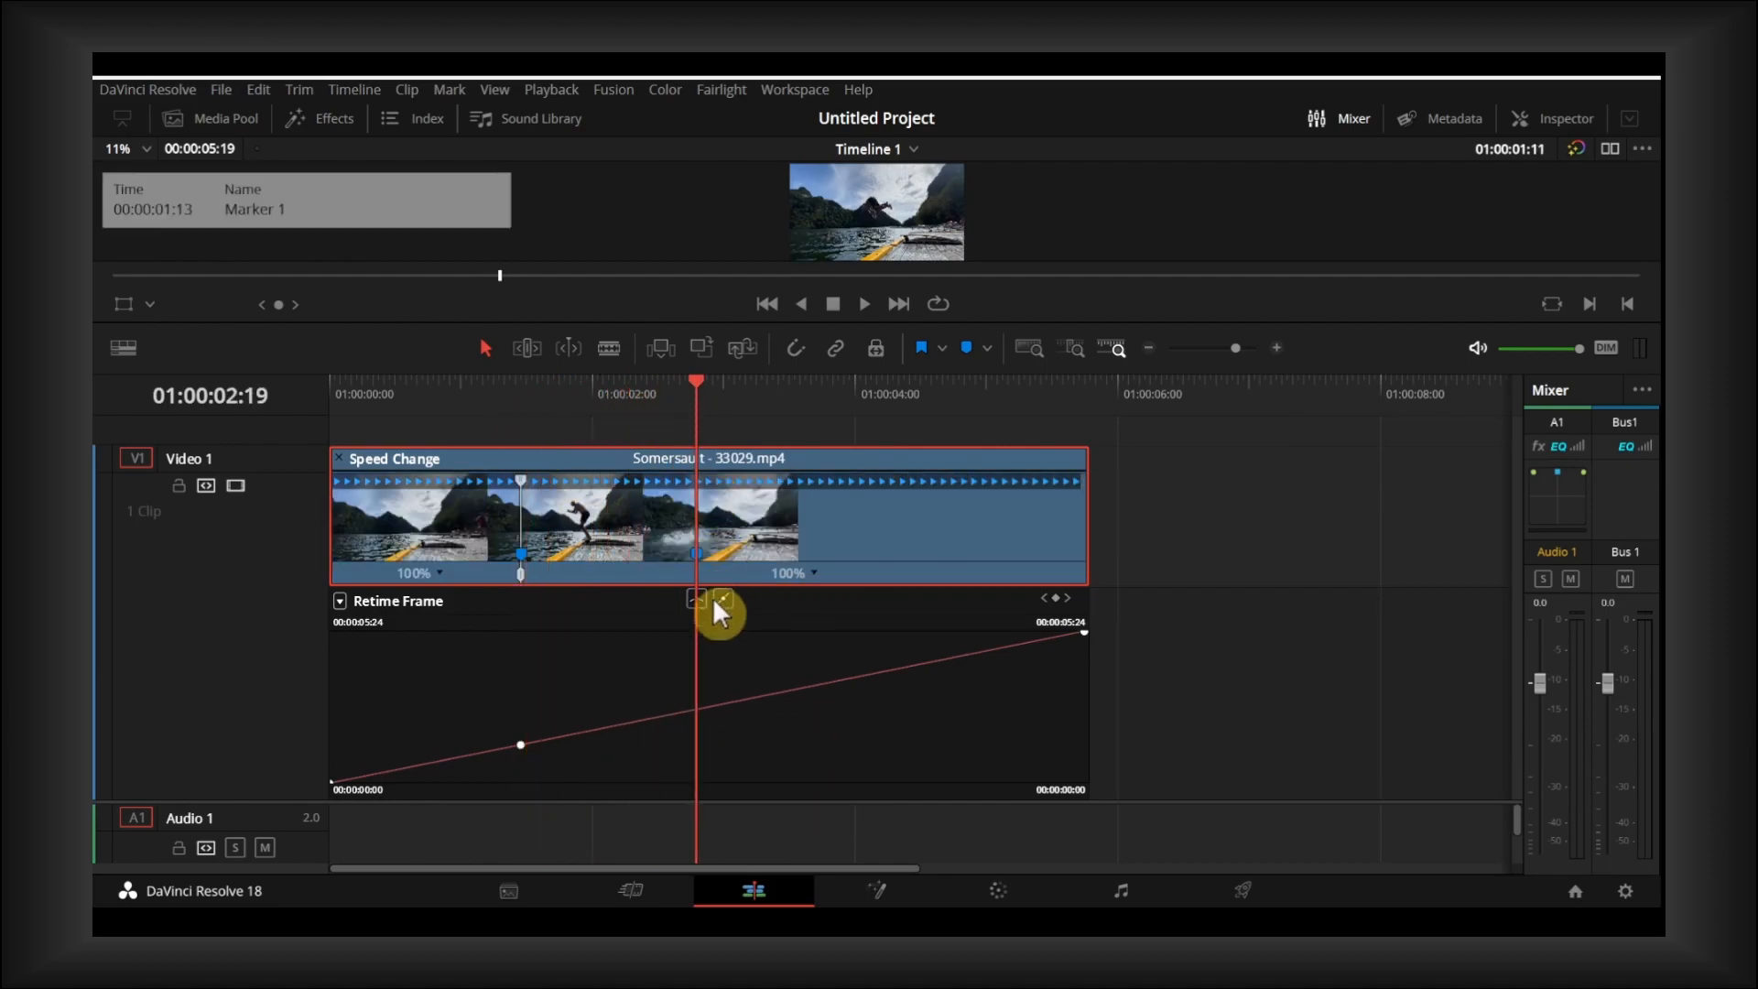
{"action": "left_click", "coordinate": [817, 571]}
{"action": "left_click", "coordinate": [833, 600]}
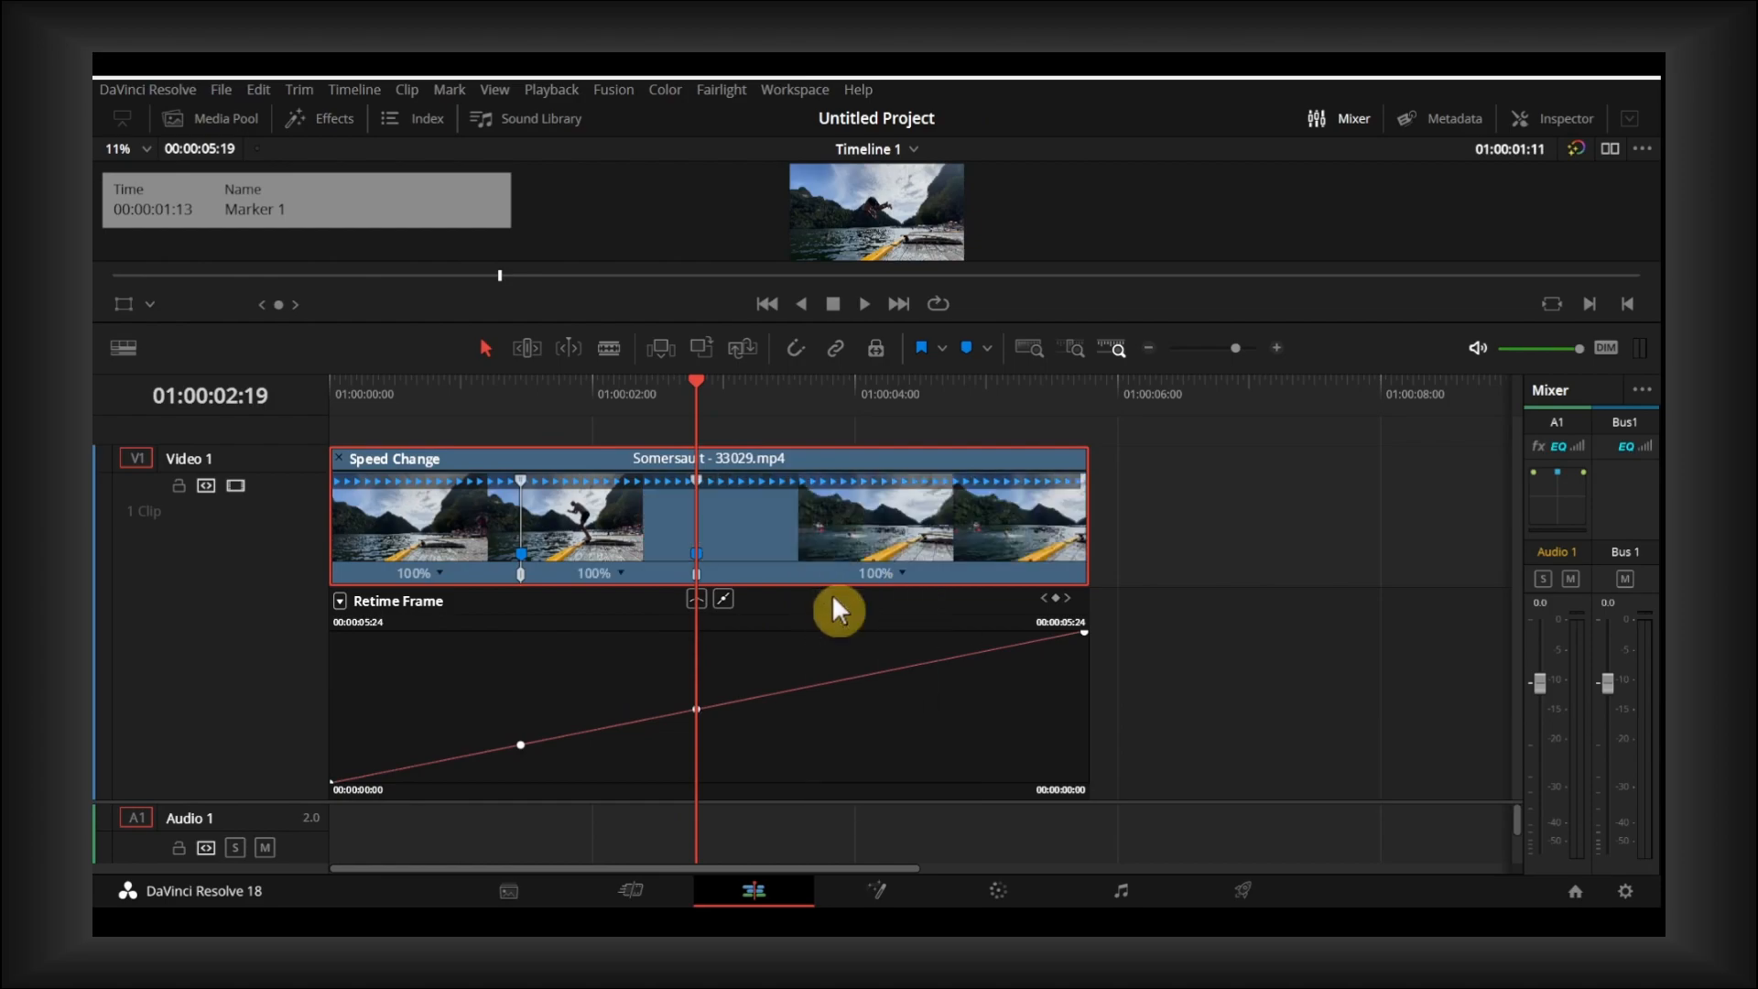
- Review the jump footage on both sides of the first speed point and return the playhead to 01:00:01:11
{"action": "left_click_drag", "start_coordinate": [694, 398], "coordinate": [438, 469]}
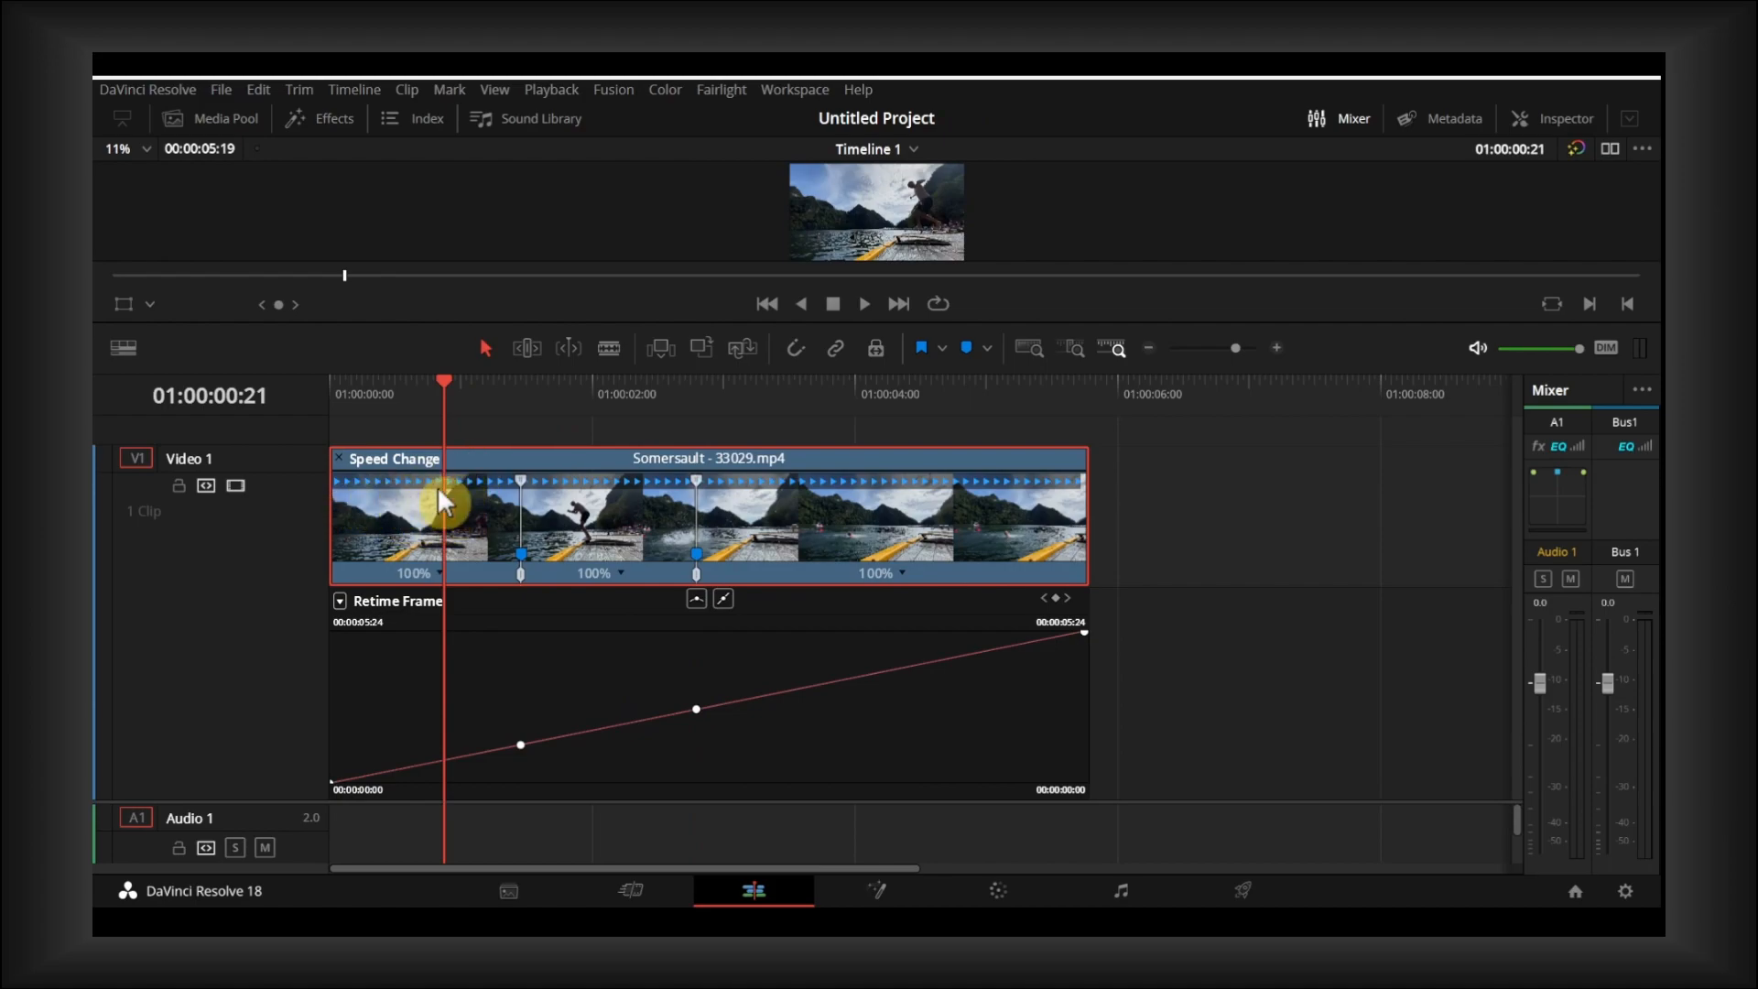
{"action": "left_click_drag", "start_coordinate": [451, 393], "coordinate": [540, 409]}
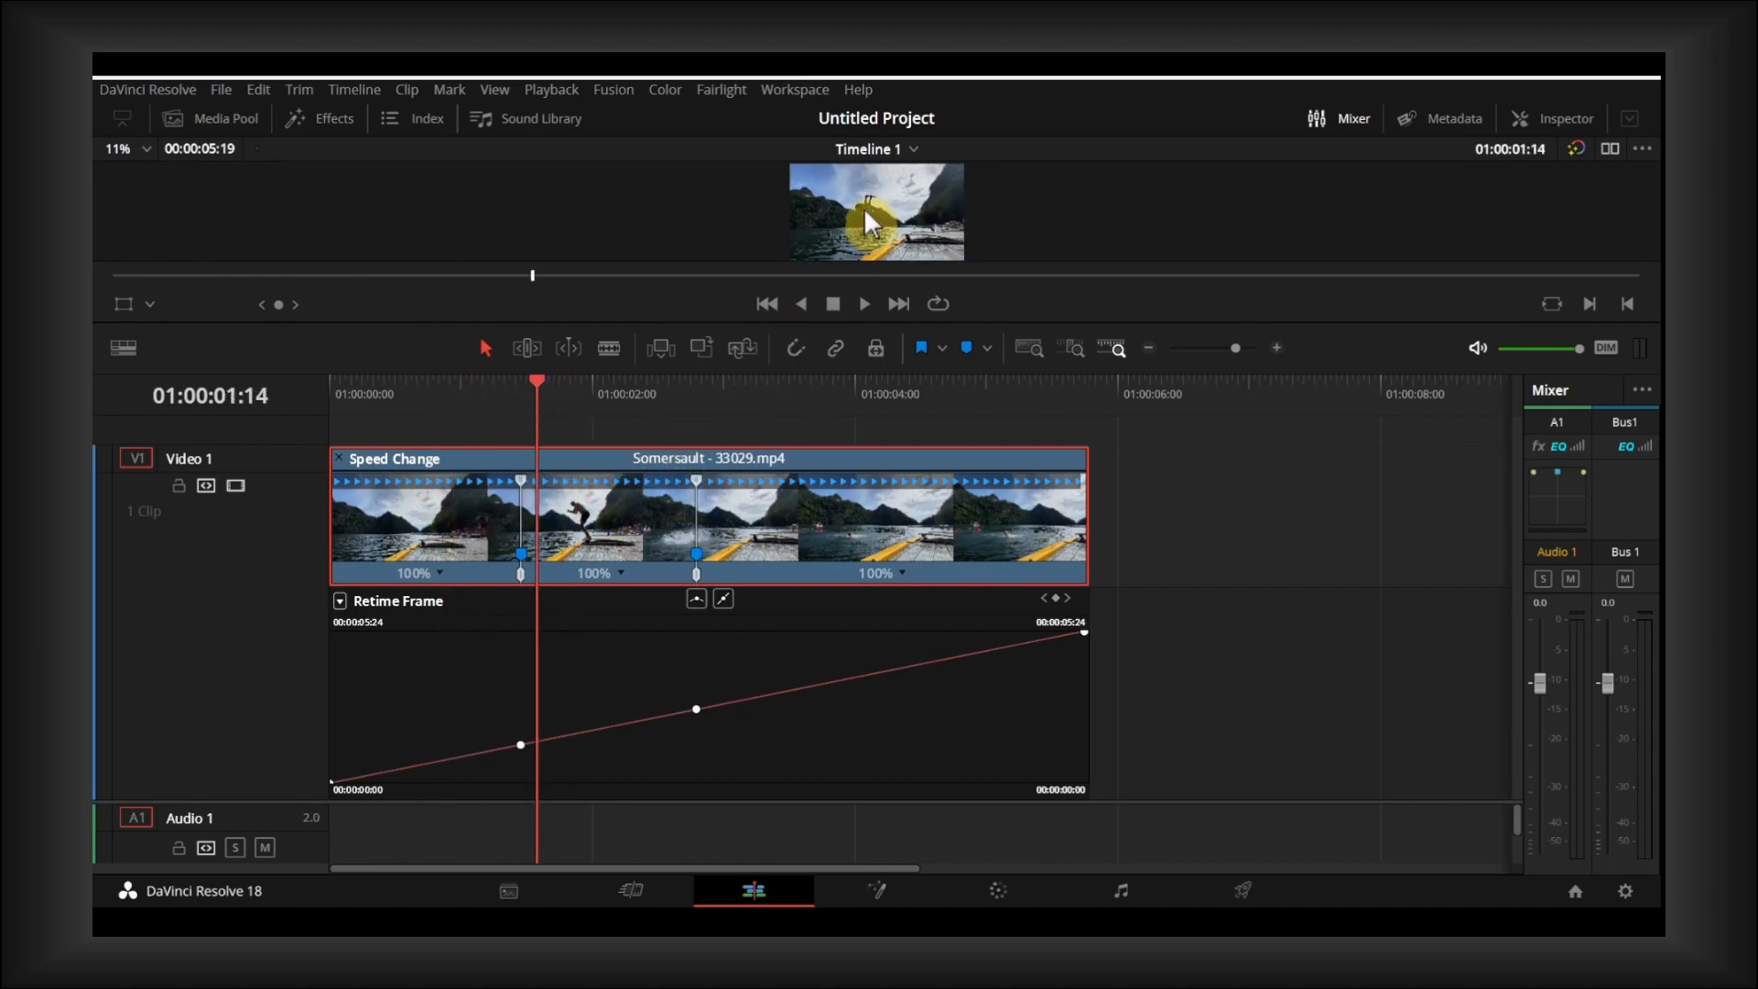
{"action": "left_click_drag", "start_coordinate": [536, 395], "coordinate": [524, 549]}
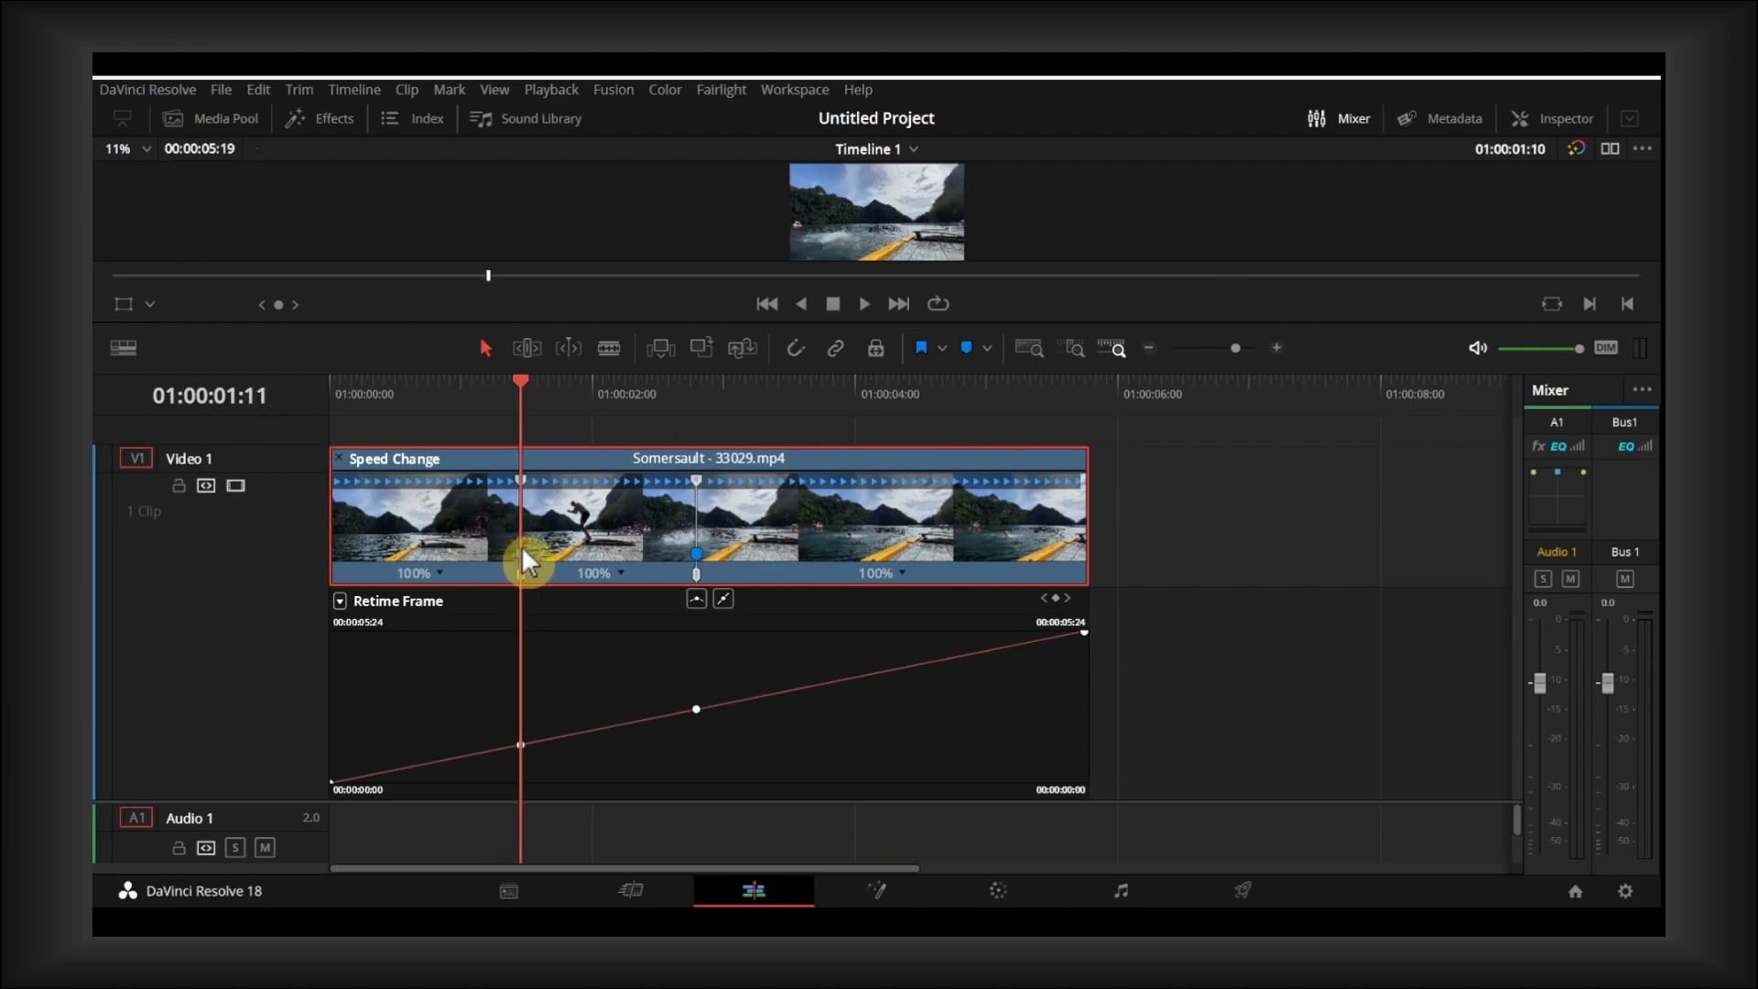
- Move the second speed point slightly past its marker and speed the first segment up to 103%
{"action": "left_click_drag", "start_coordinate": [696, 573], "coordinate": [711, 572]}
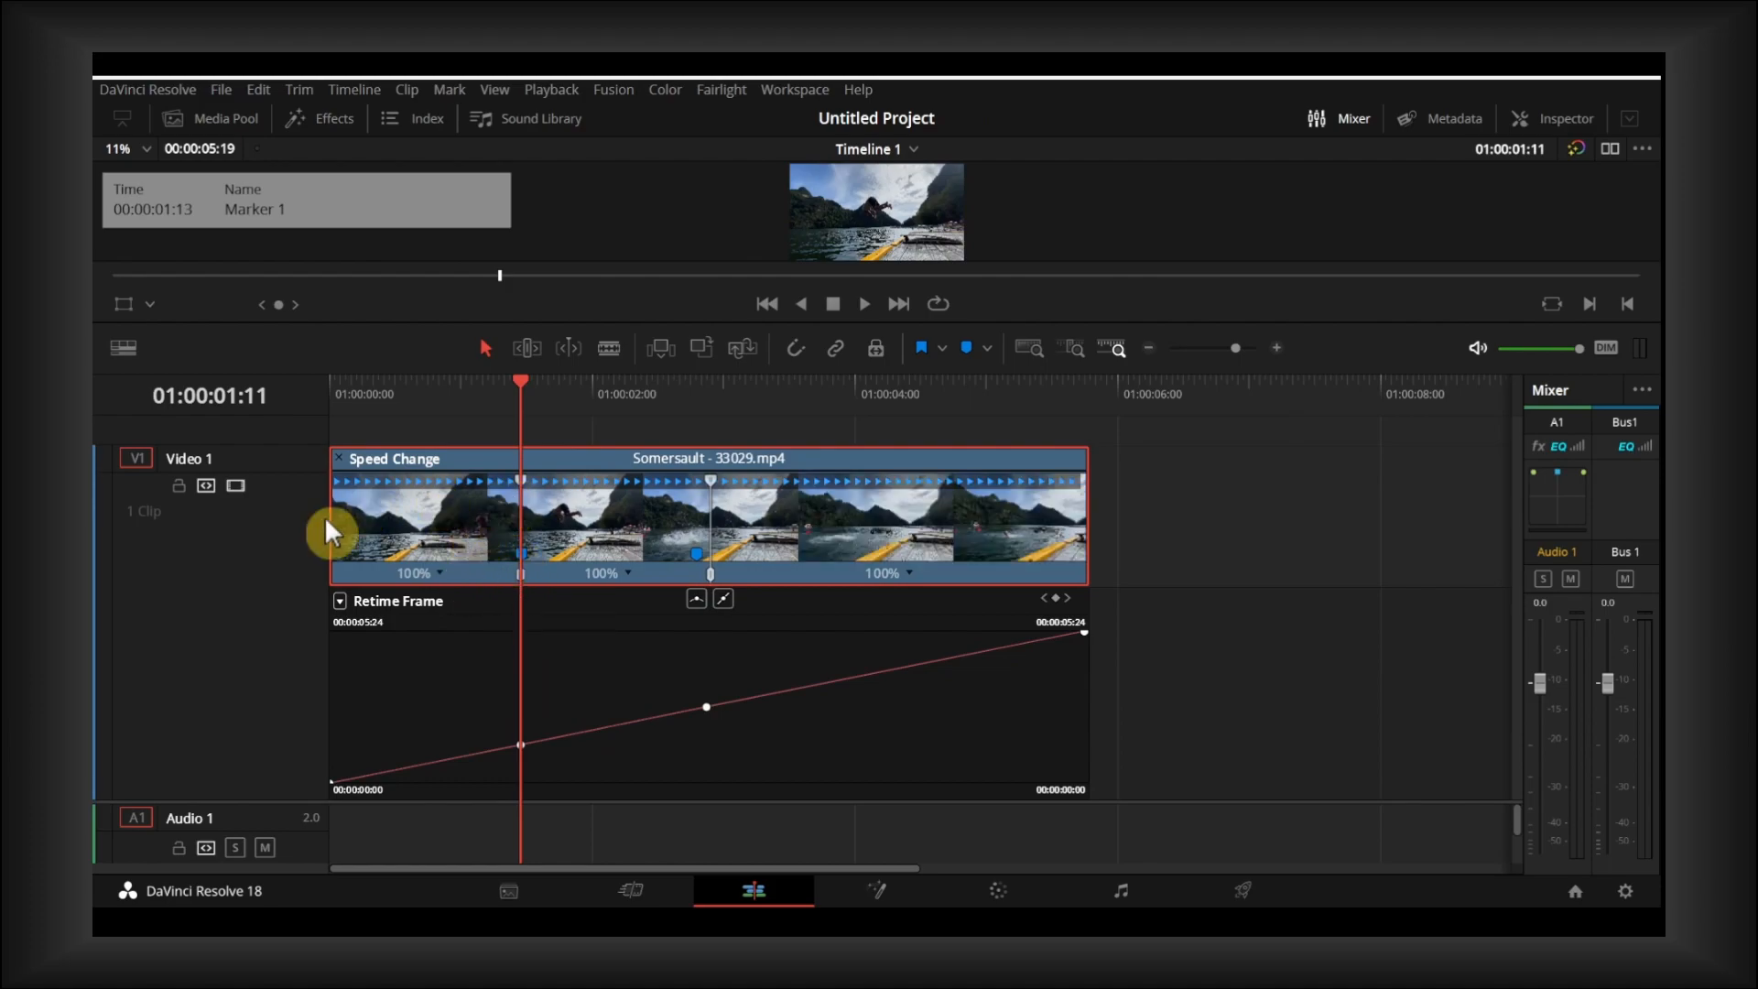
{"action": "mouse_move", "coordinate": [339, 448]}
{"action": "left_mouse_down"}
{"action": "mouse_move", "coordinate": [330, 460]}
{"action": "mouse_move", "coordinate": [372, 460]}
{"action": "mouse_move", "coordinate": [333, 464]}
{"action": "left_mouse_up"}
{"action": "mouse_move", "coordinate": [515, 742]}
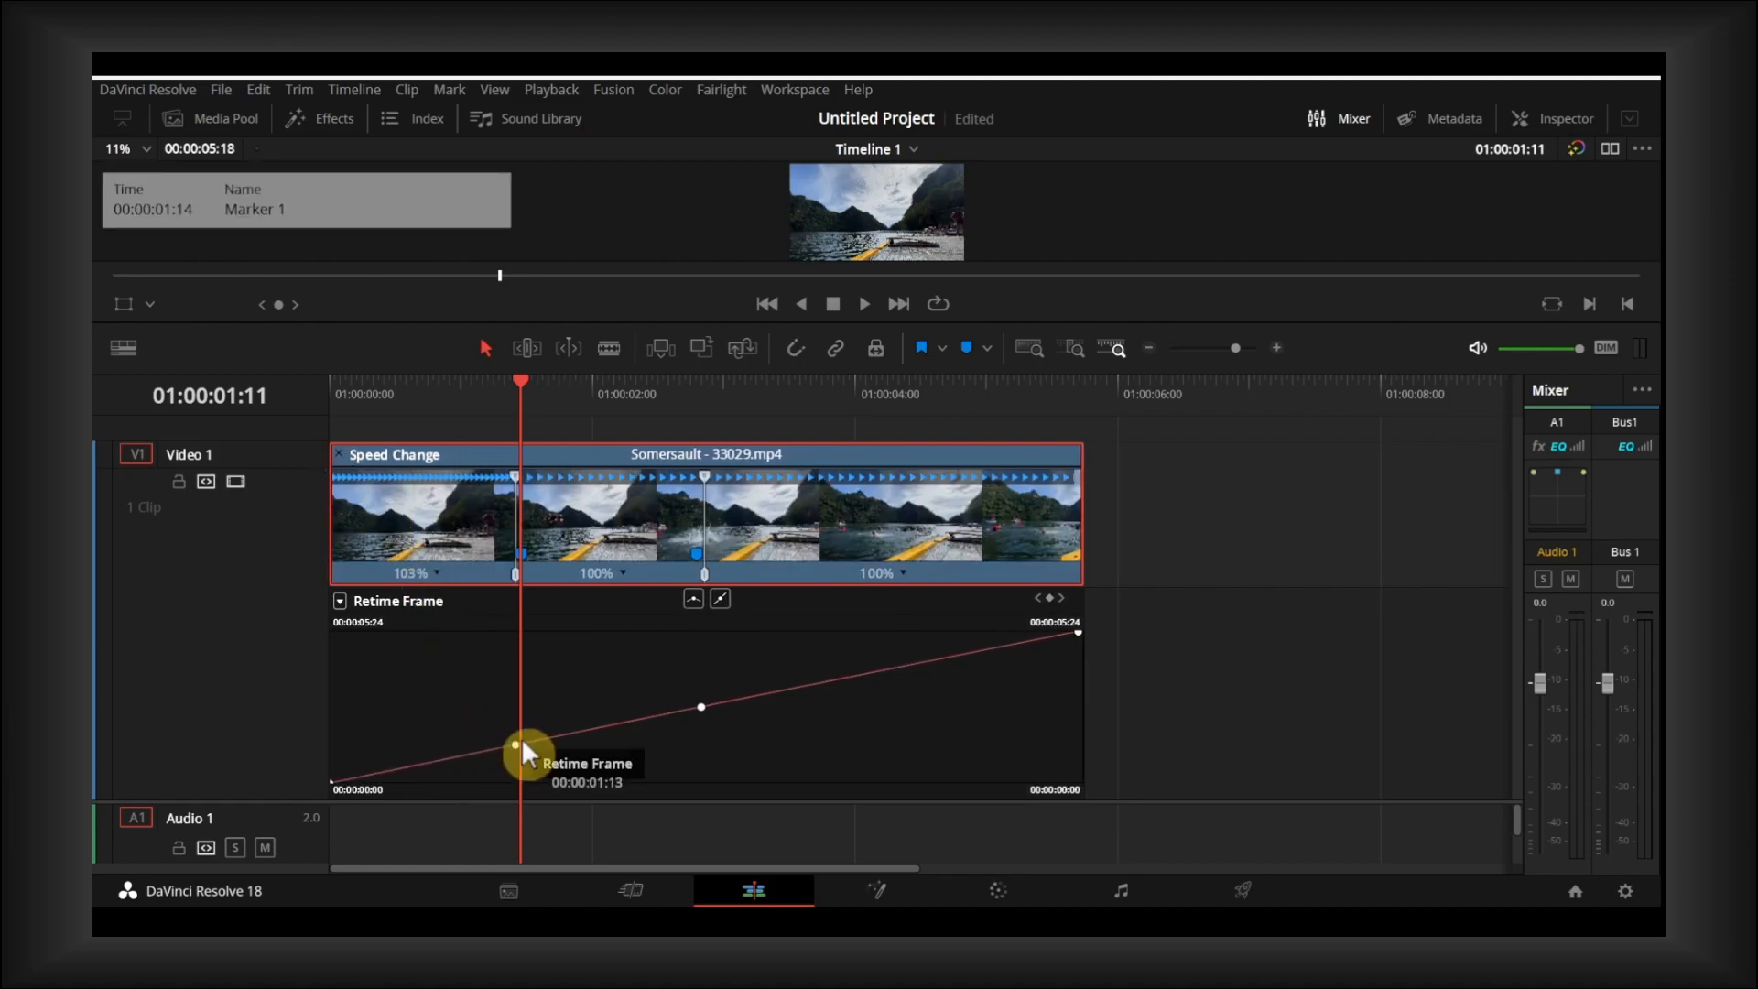
{"action": "left_click", "coordinate": [694, 737]}
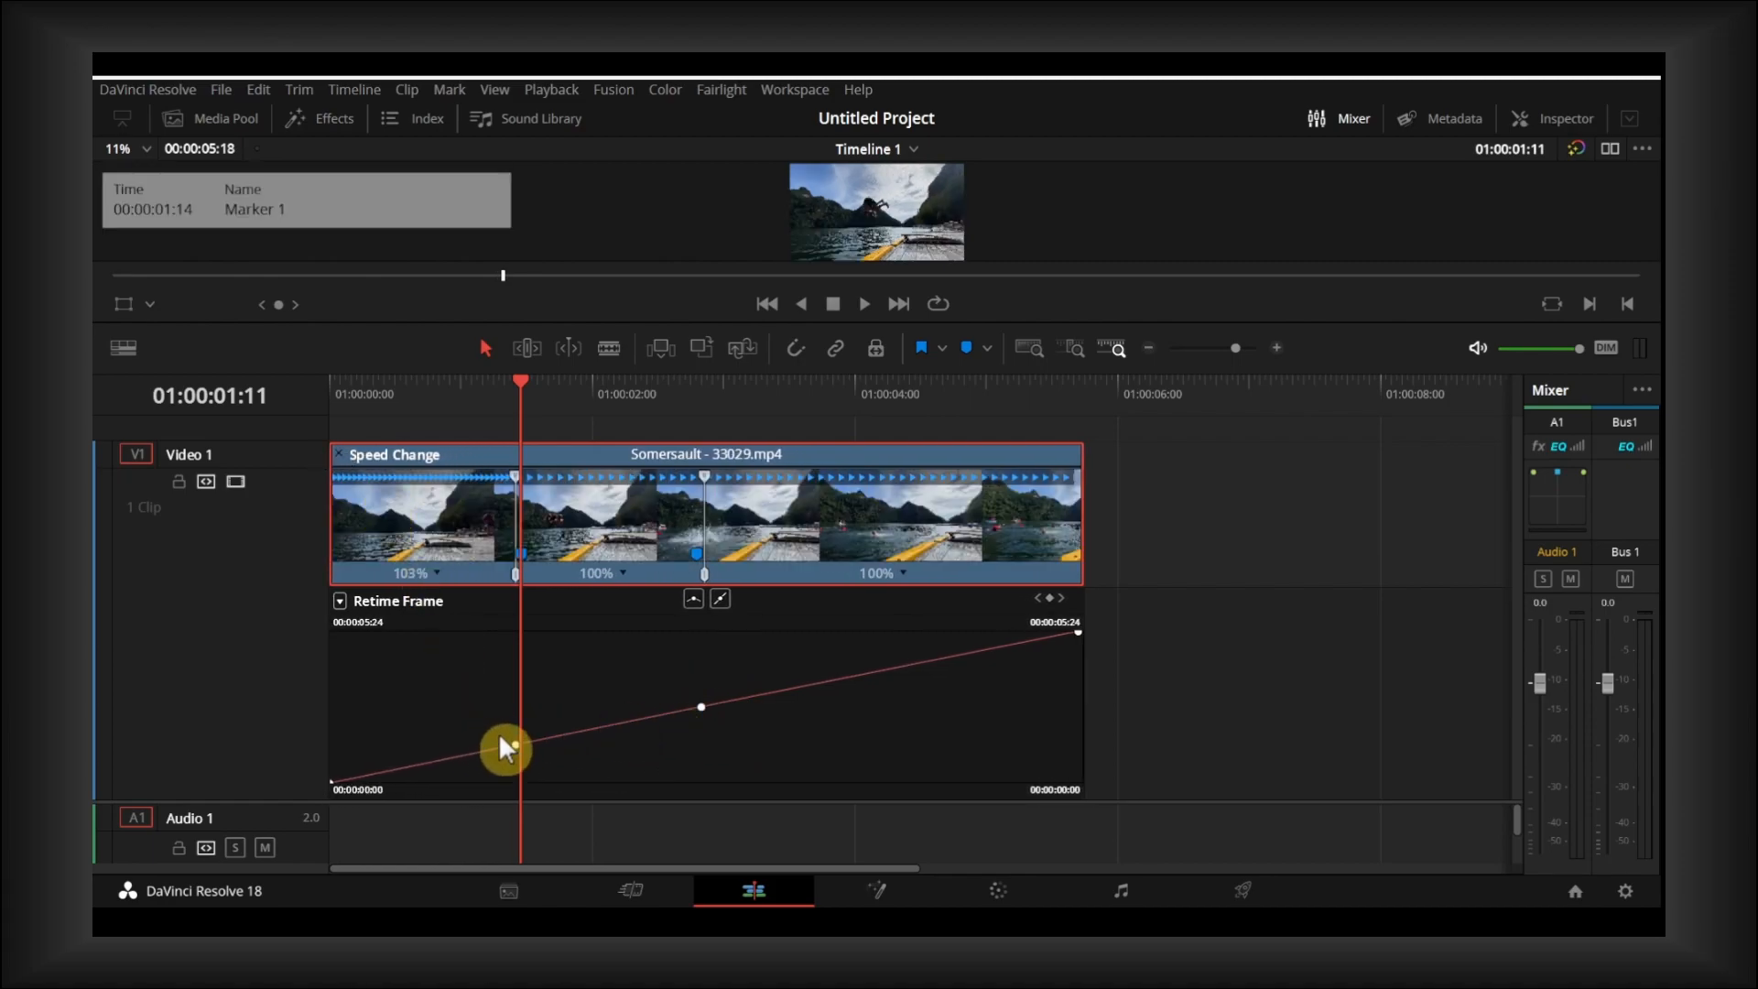
- Enable the Retime Speed curve for the clip in place of the Retime Frame view
{"action": "left_click", "coordinate": [342, 599]}
{"action": "left_click", "coordinate": [366, 892]}
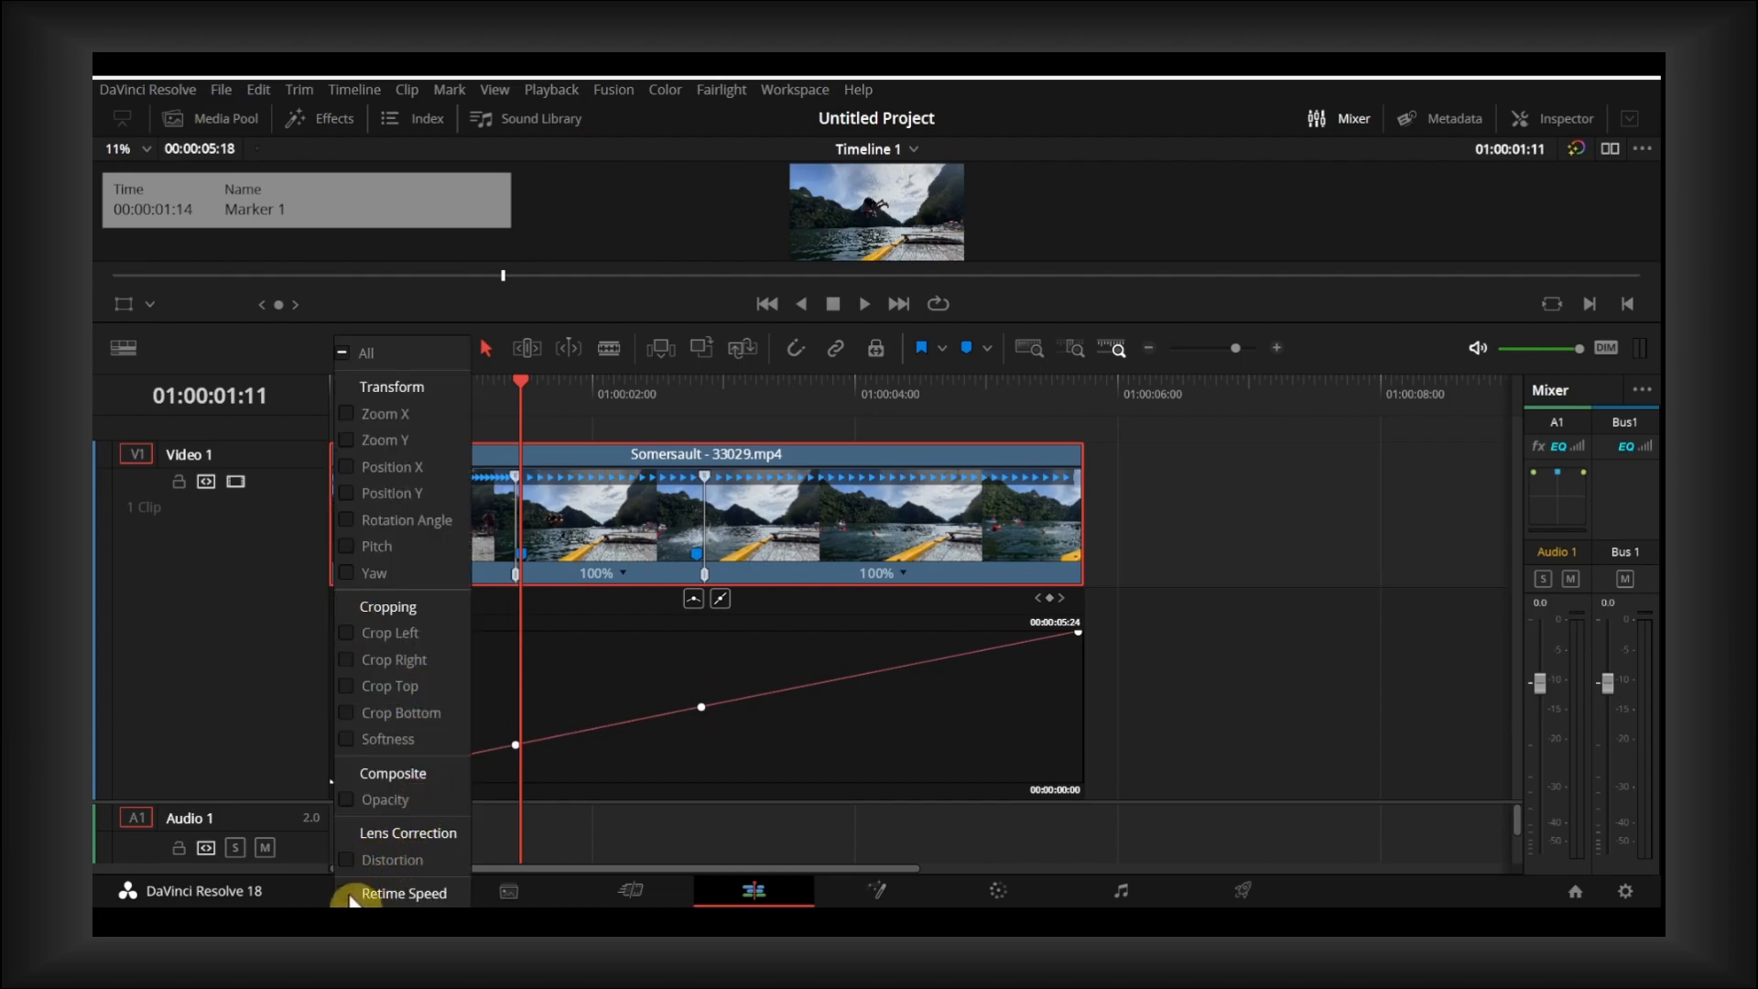
{"action": "left_click", "coordinate": [493, 812]}
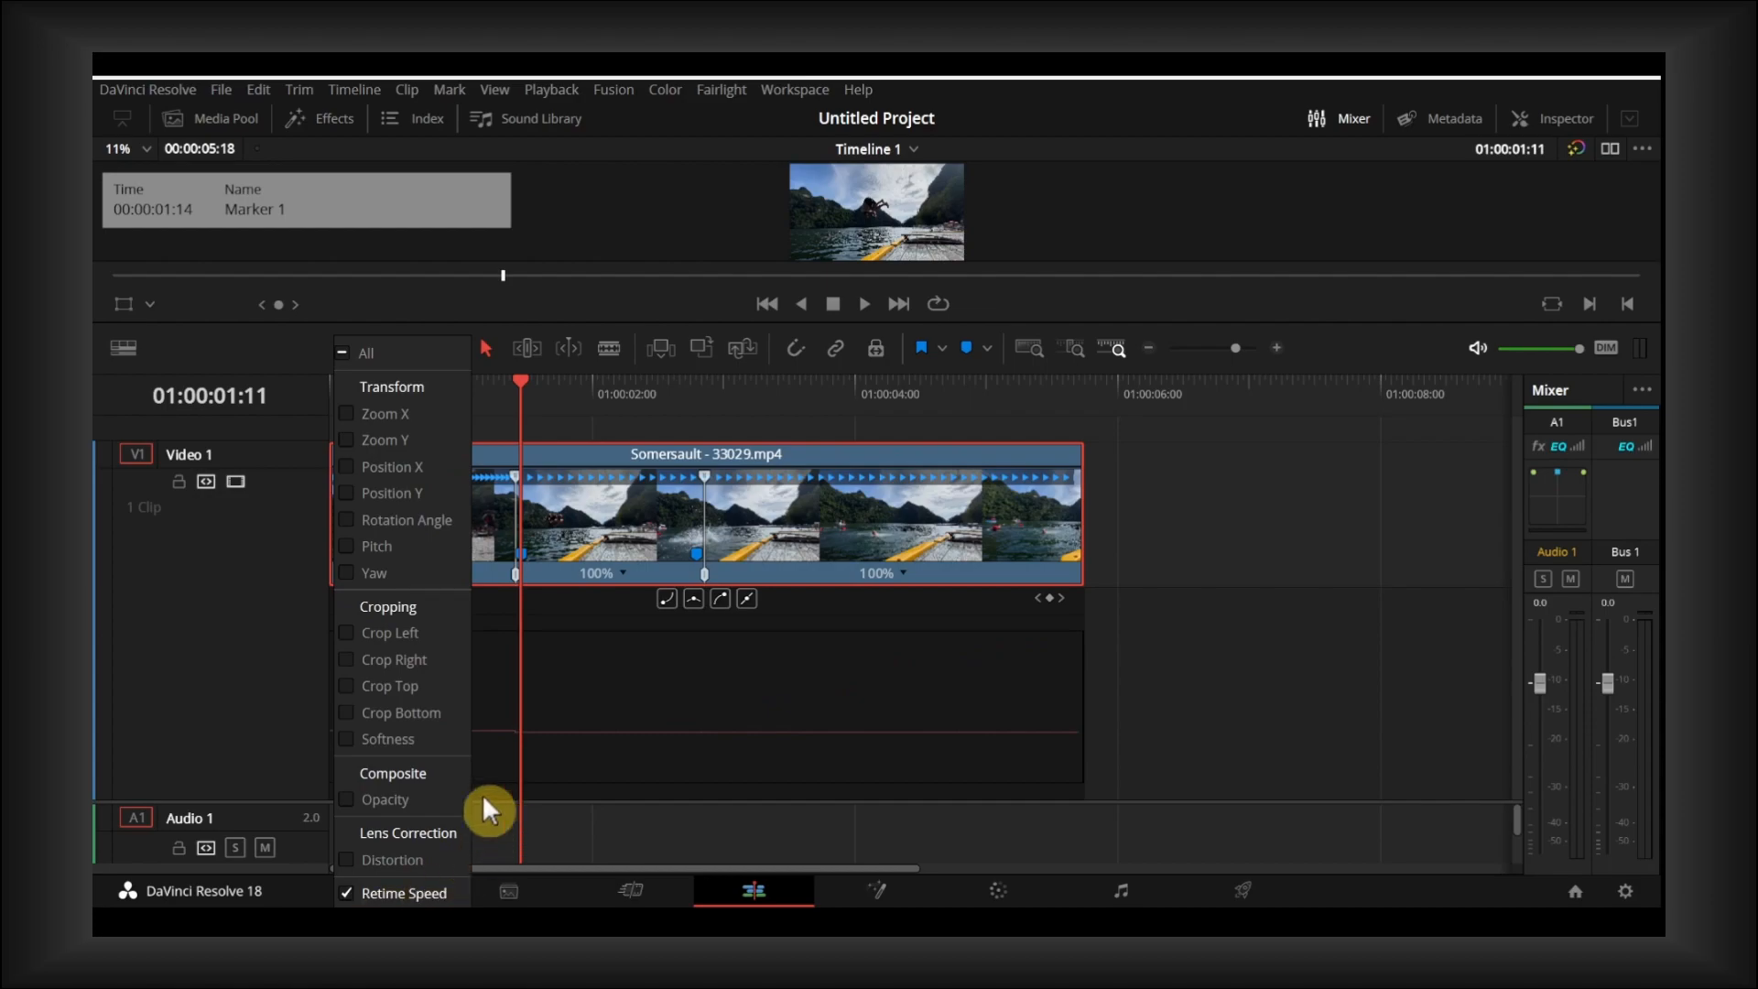
- Raise the first segment to 167% speed and lower the middle segment to 48% on the Retime Speed curve
{"action": "left_click_drag", "start_coordinate": [518, 734], "coordinate": [530, 688]}
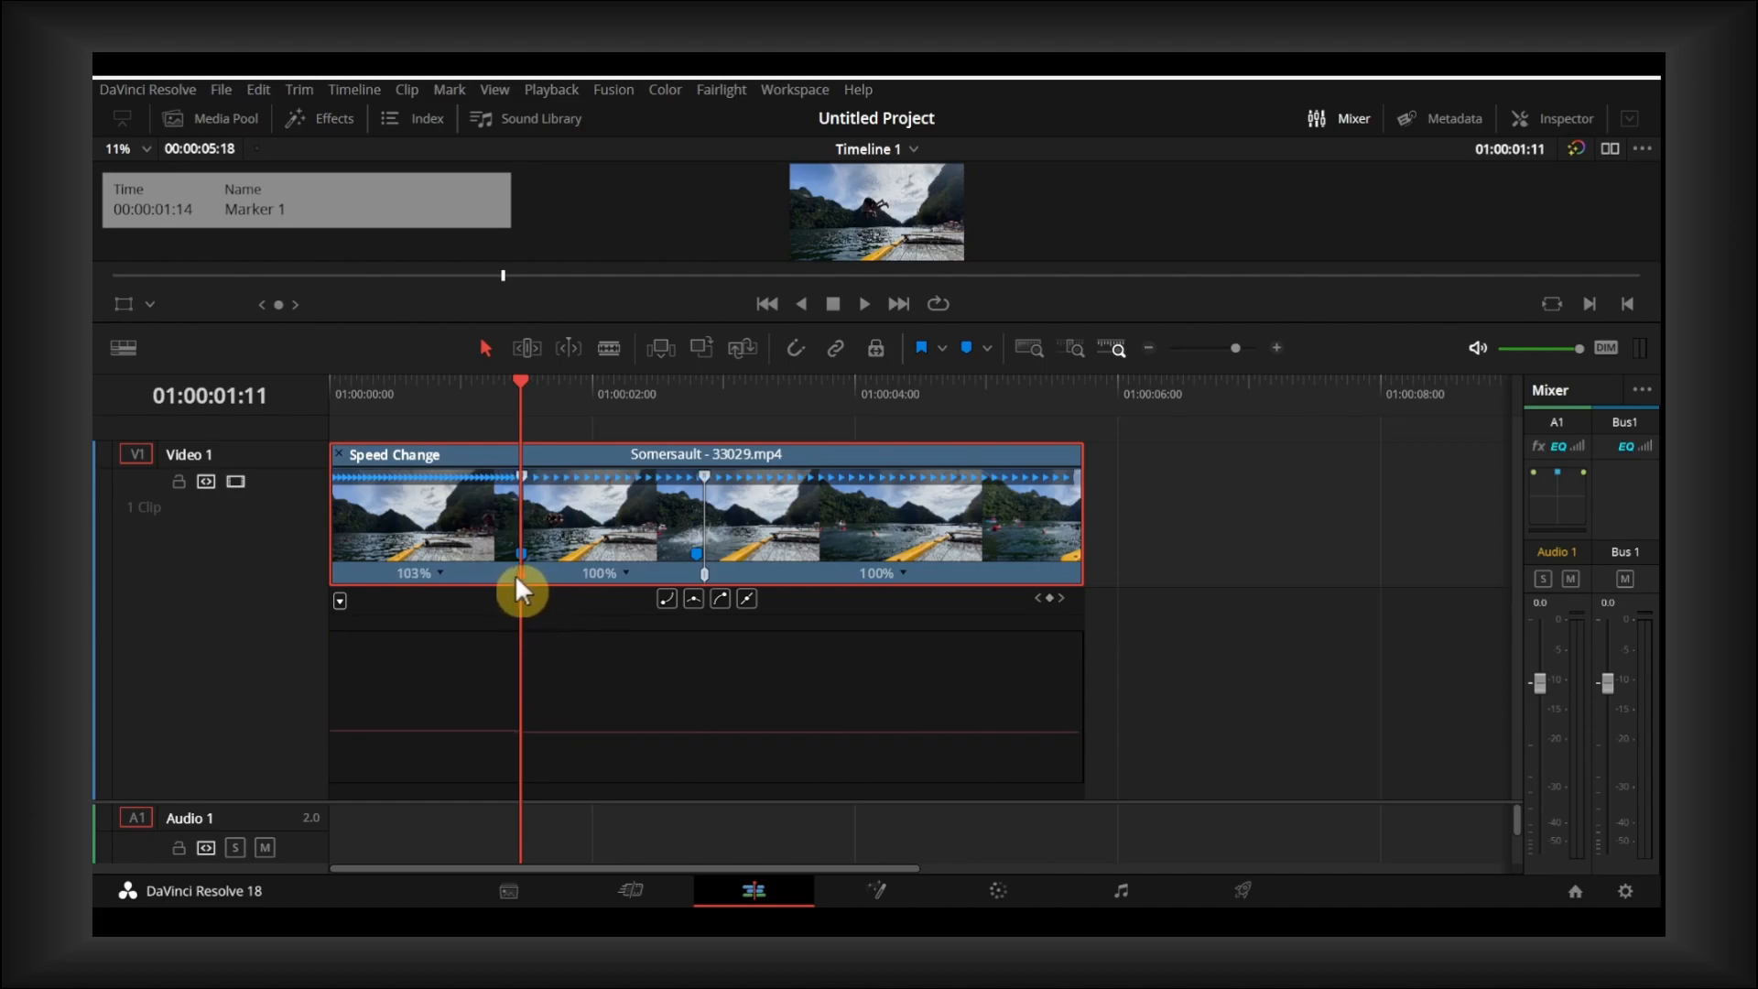
{"action": "left_click", "coordinate": [519, 733]}
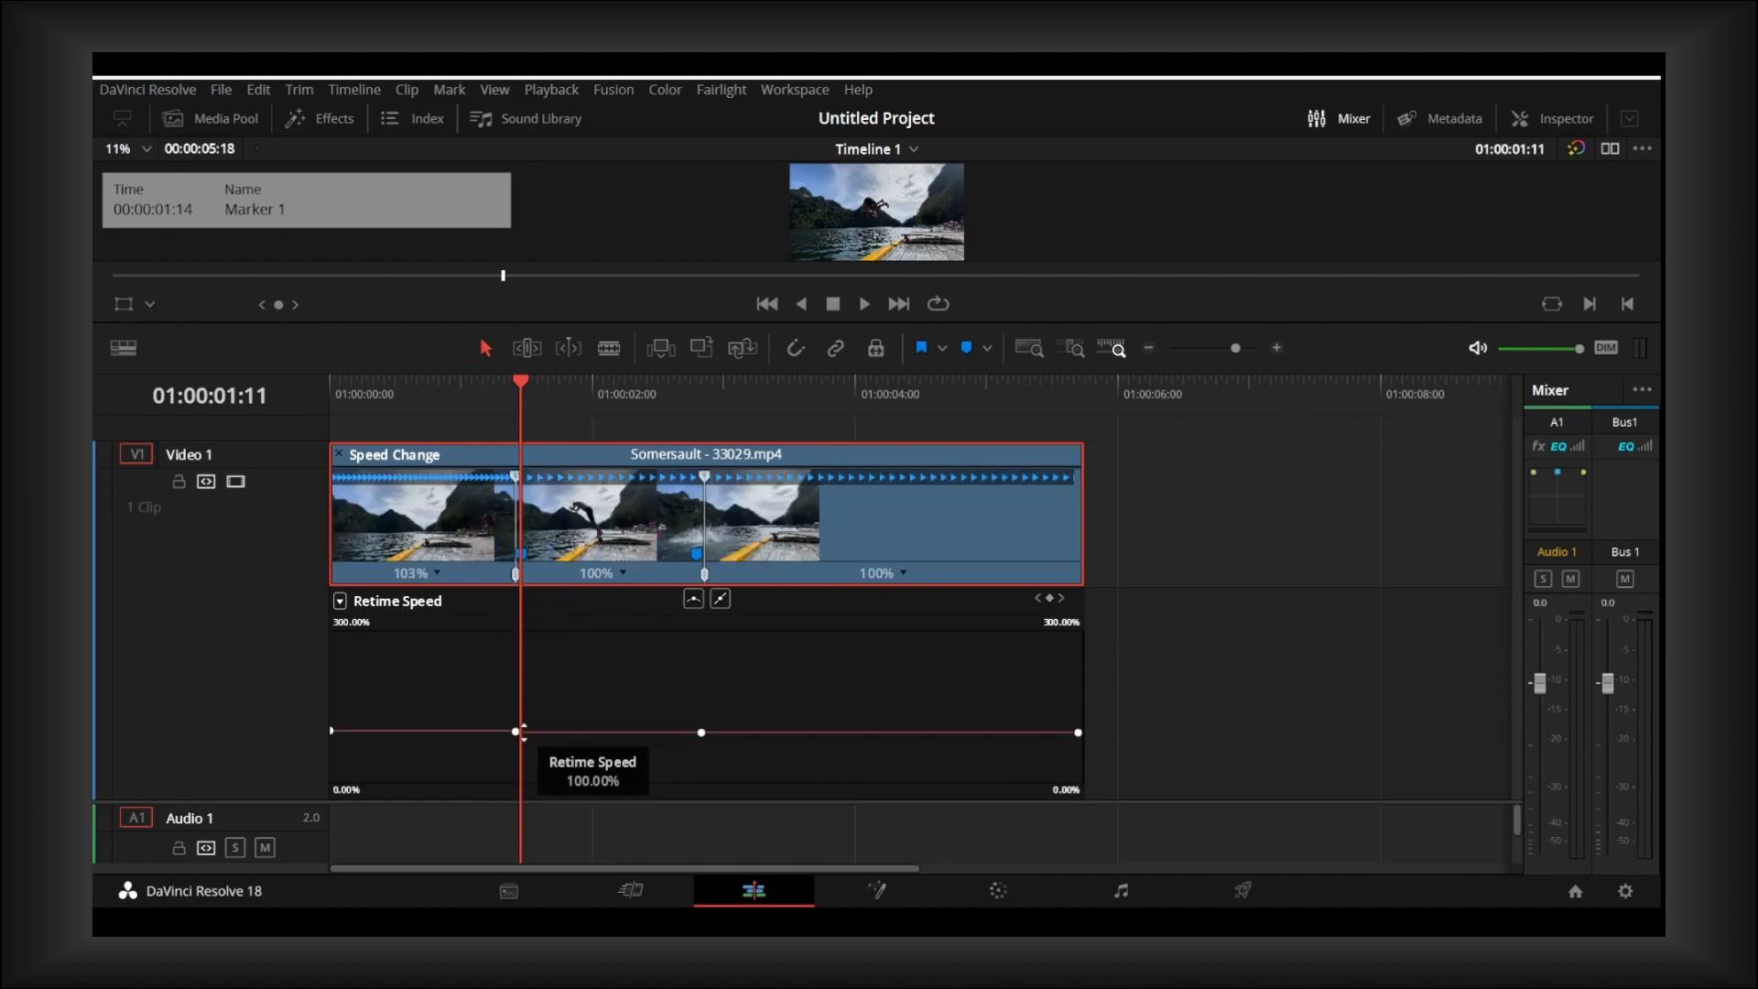
{"action": "left_click", "coordinate": [518, 732]}
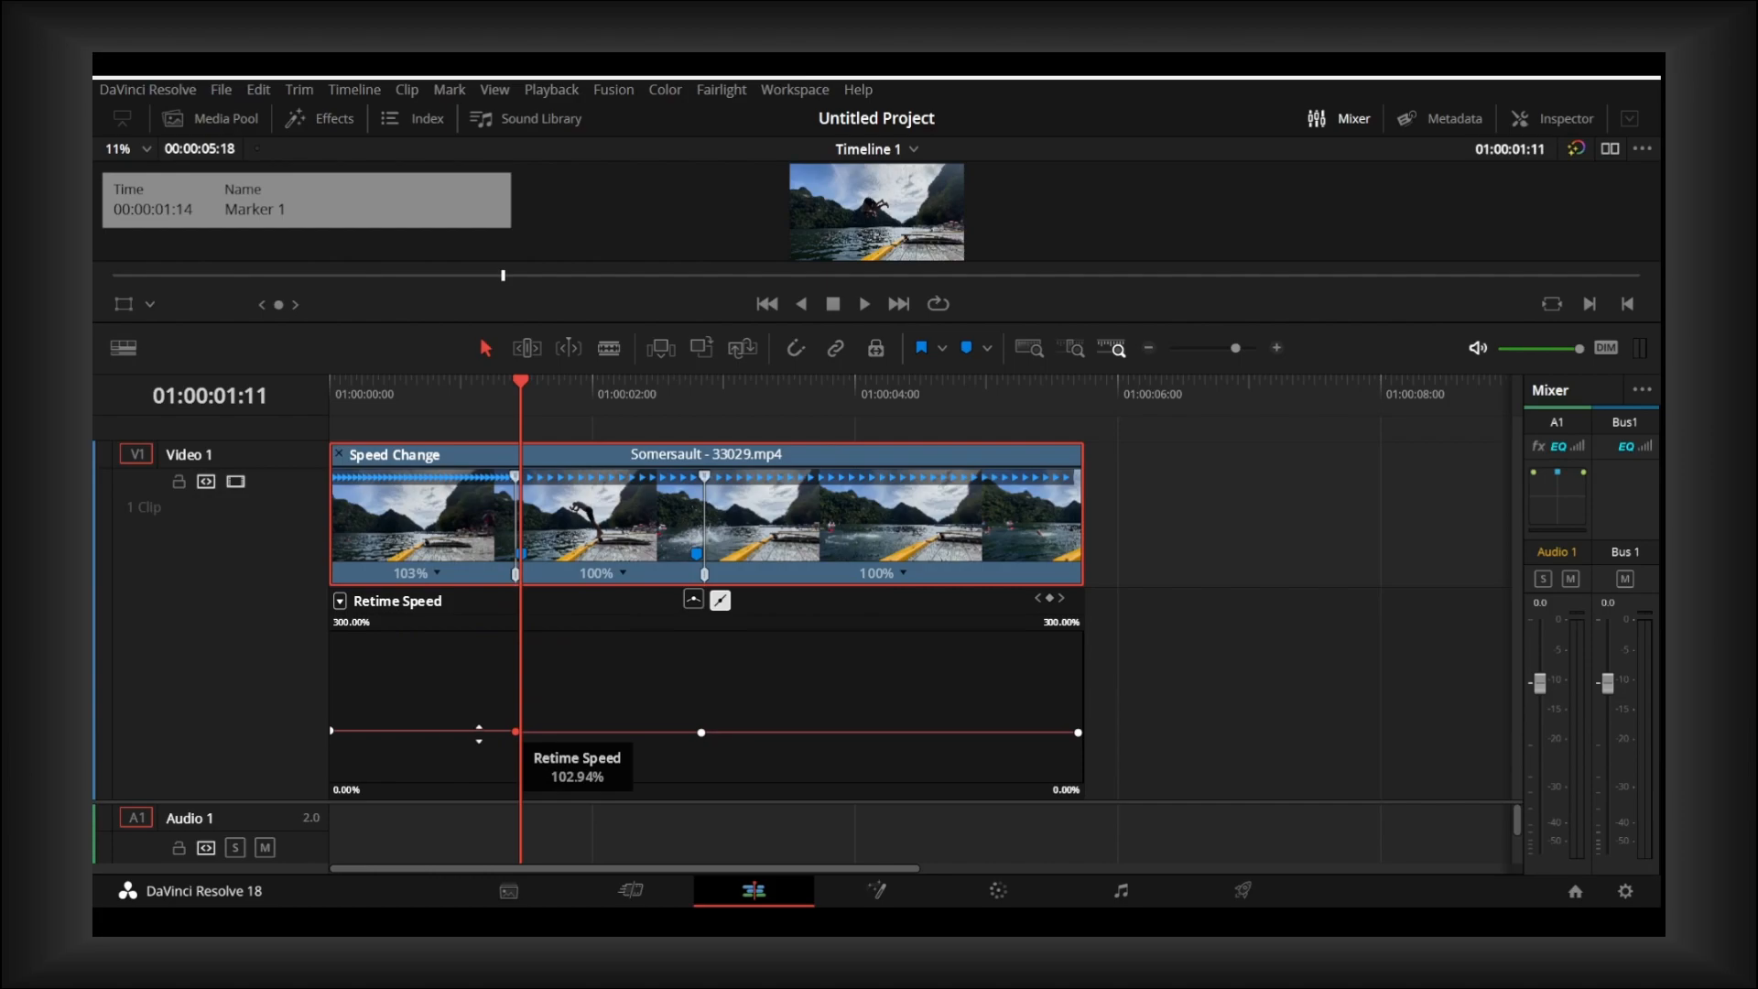
{"action": "left_click_drag", "start_coordinate": [479, 733], "coordinate": [493, 550]}
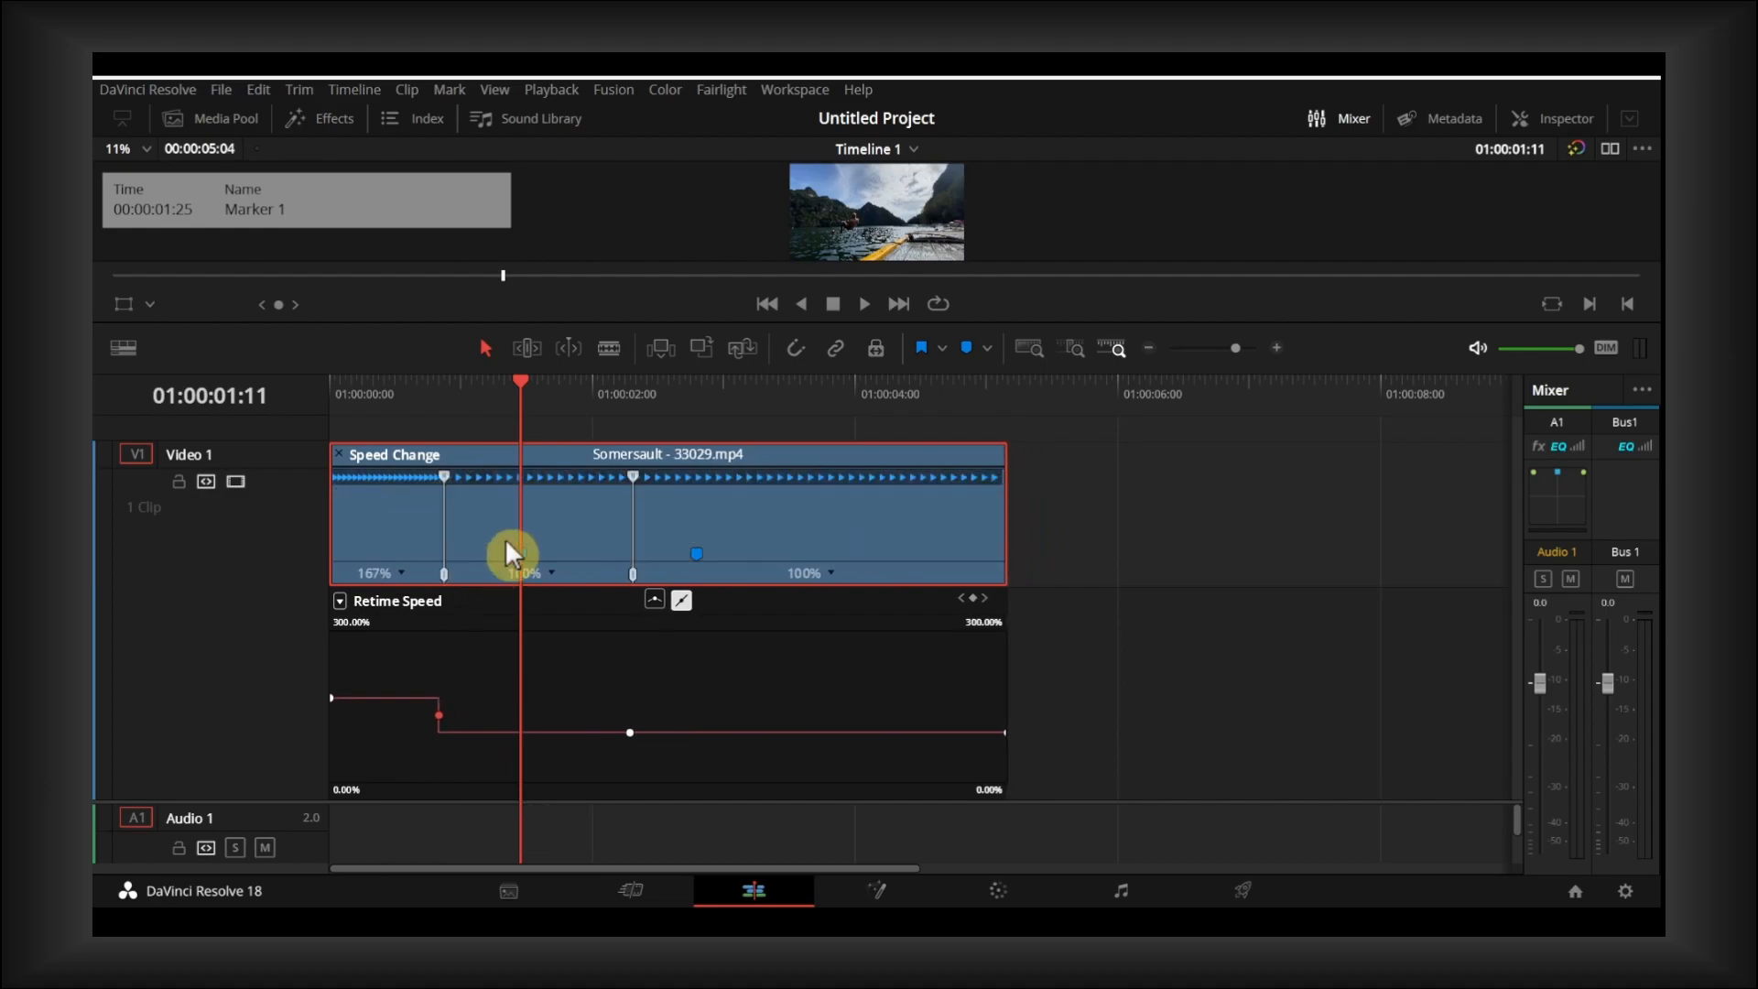
{"action": "left_click_drag", "start_coordinate": [531, 738], "coordinate": [547, 868]}
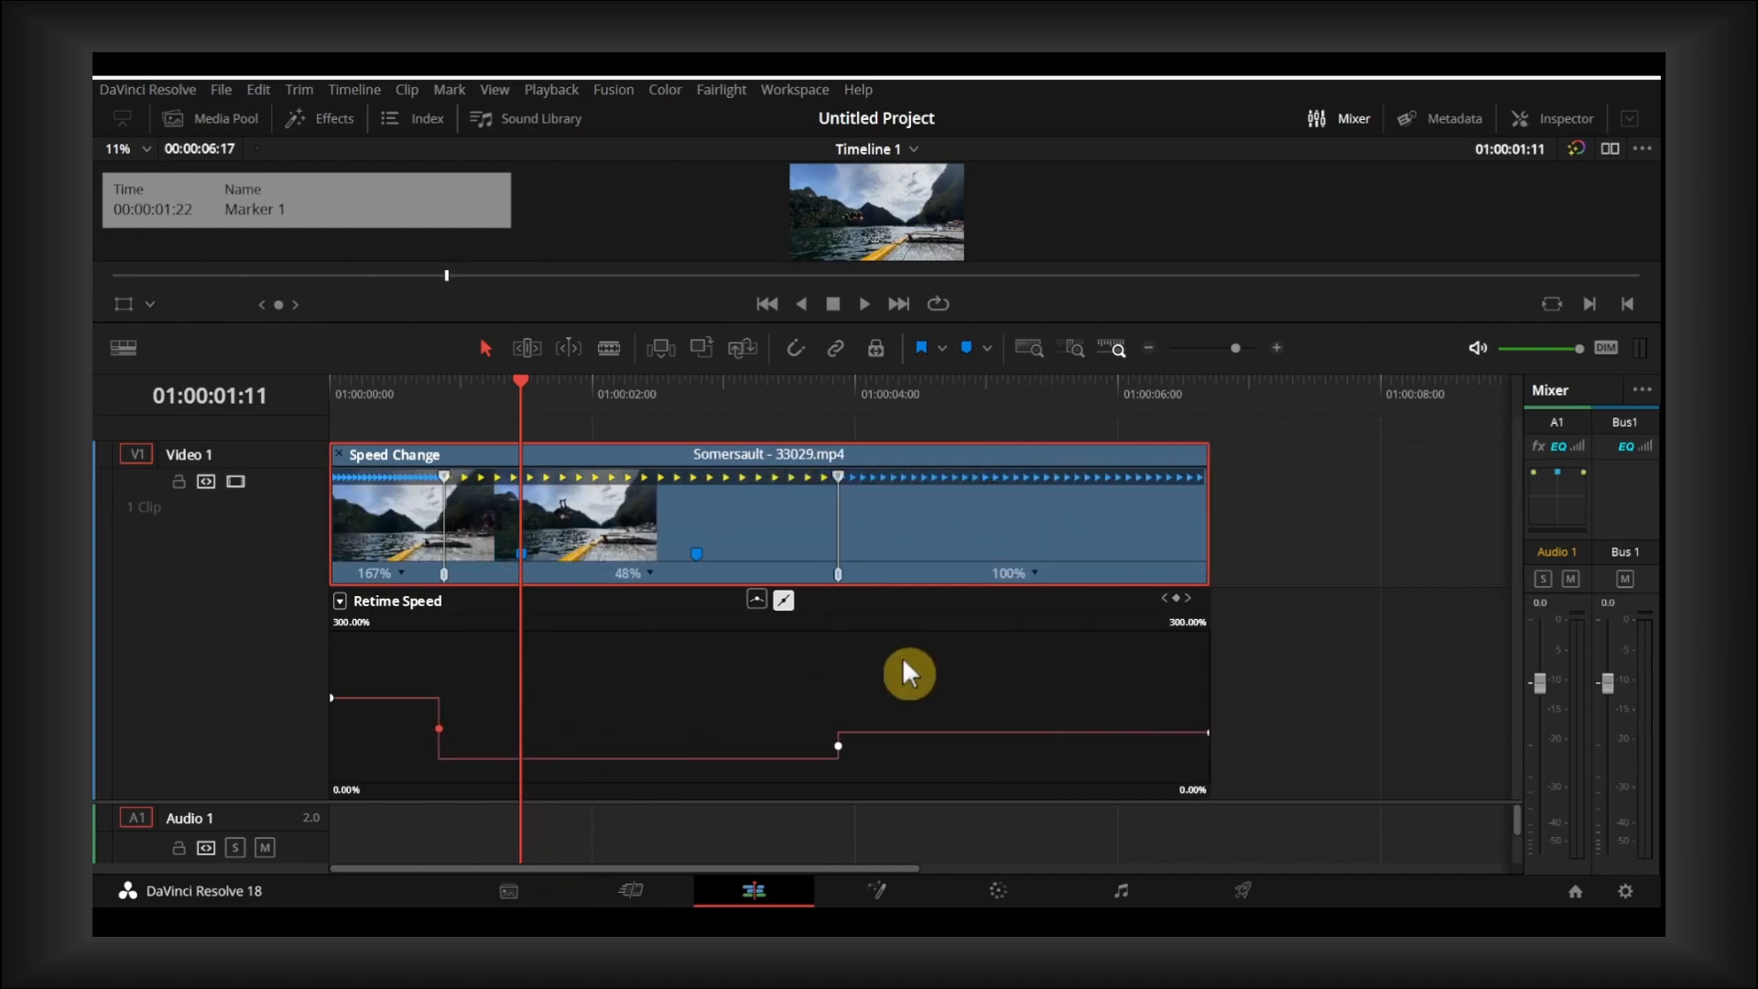
- Set the first segment to 175%, the middle segment to 55% and the last segment to 256% on the Retime Speed curve
{"action": "left_click_drag", "start_coordinate": [1014, 733], "coordinate": [1014, 652]}
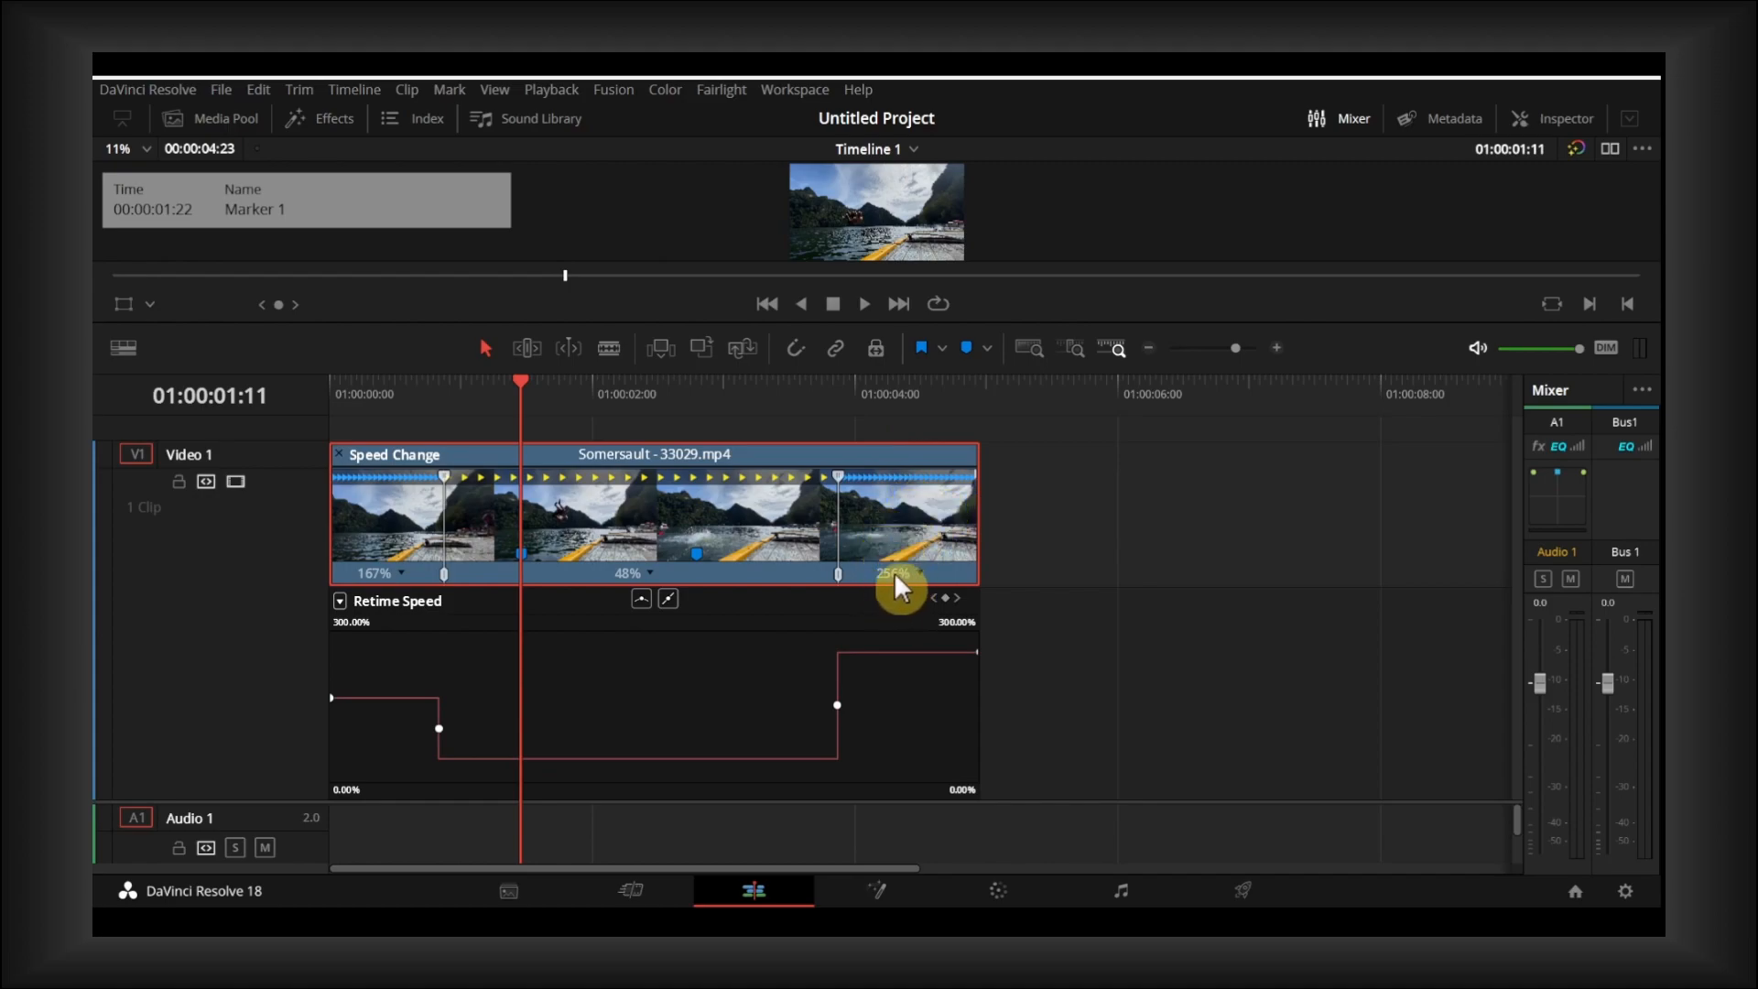
{"action": "left_click_drag", "start_coordinate": [384, 701], "coordinate": [432, 669]}
{"action": "left_click_drag", "start_coordinate": [632, 760], "coordinate": [629, 742]}
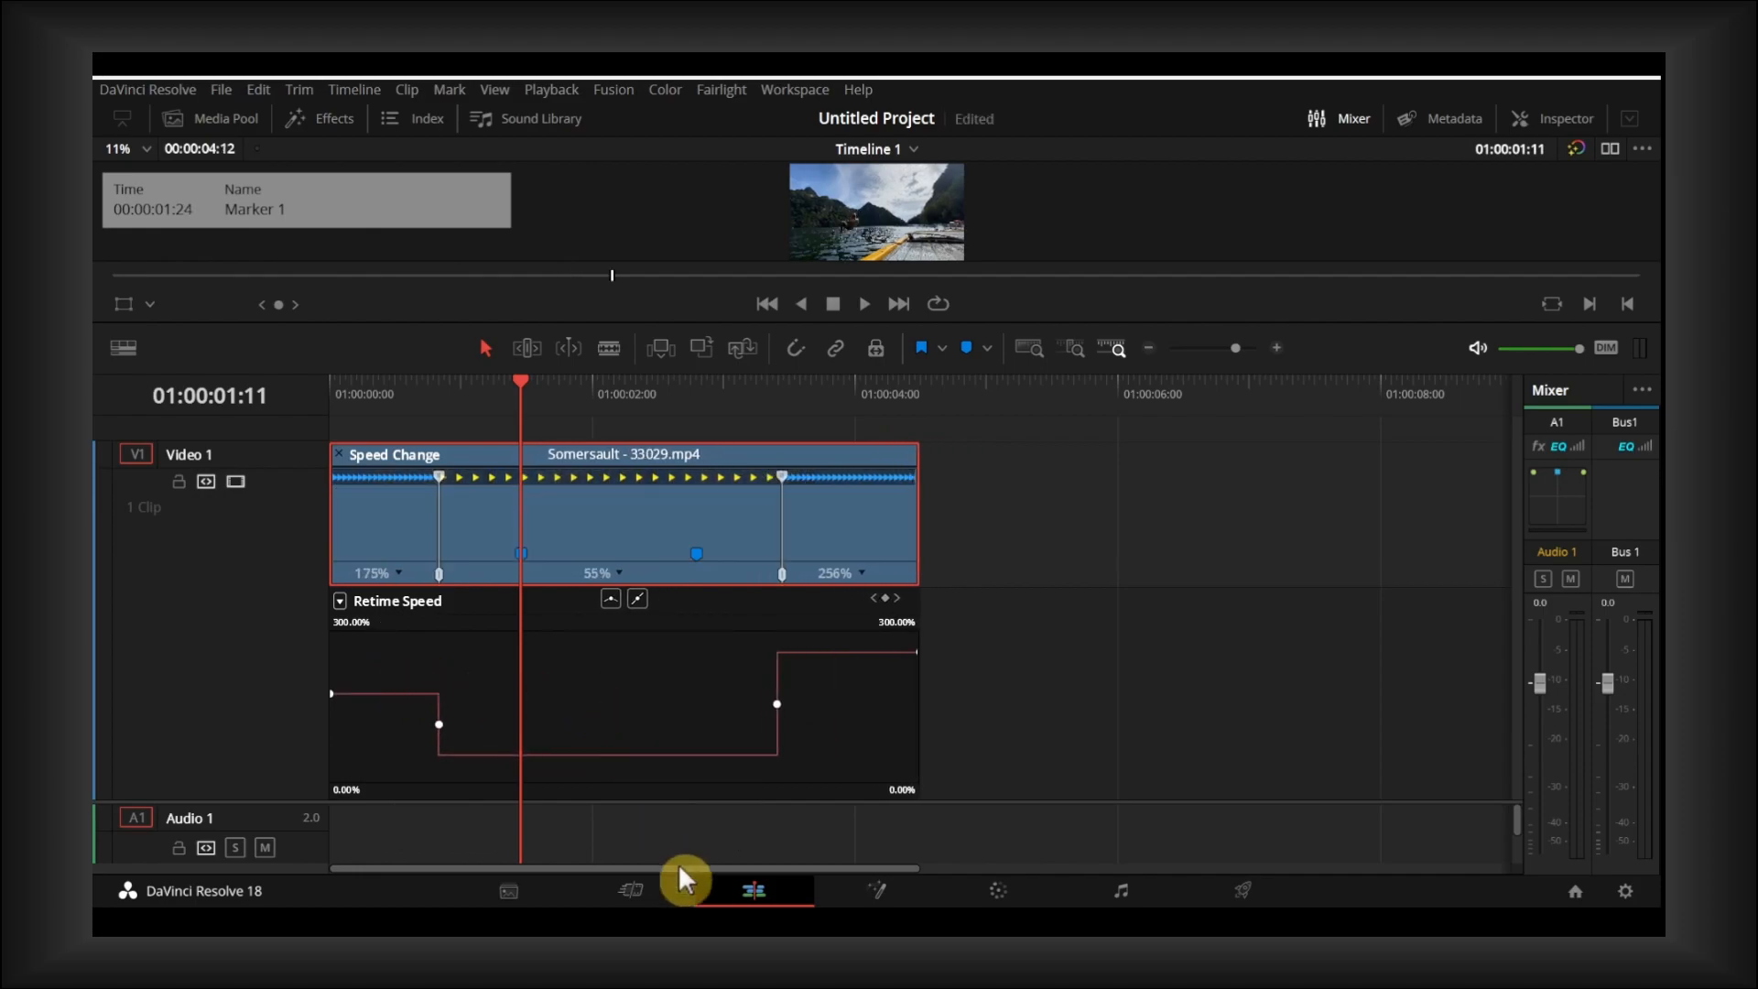
- Enlarge the viewer and play the clip from its beginning to check the speed changes
{"action": "left_click_drag", "start_coordinate": [514, 395], "coordinate": [355, 393]}
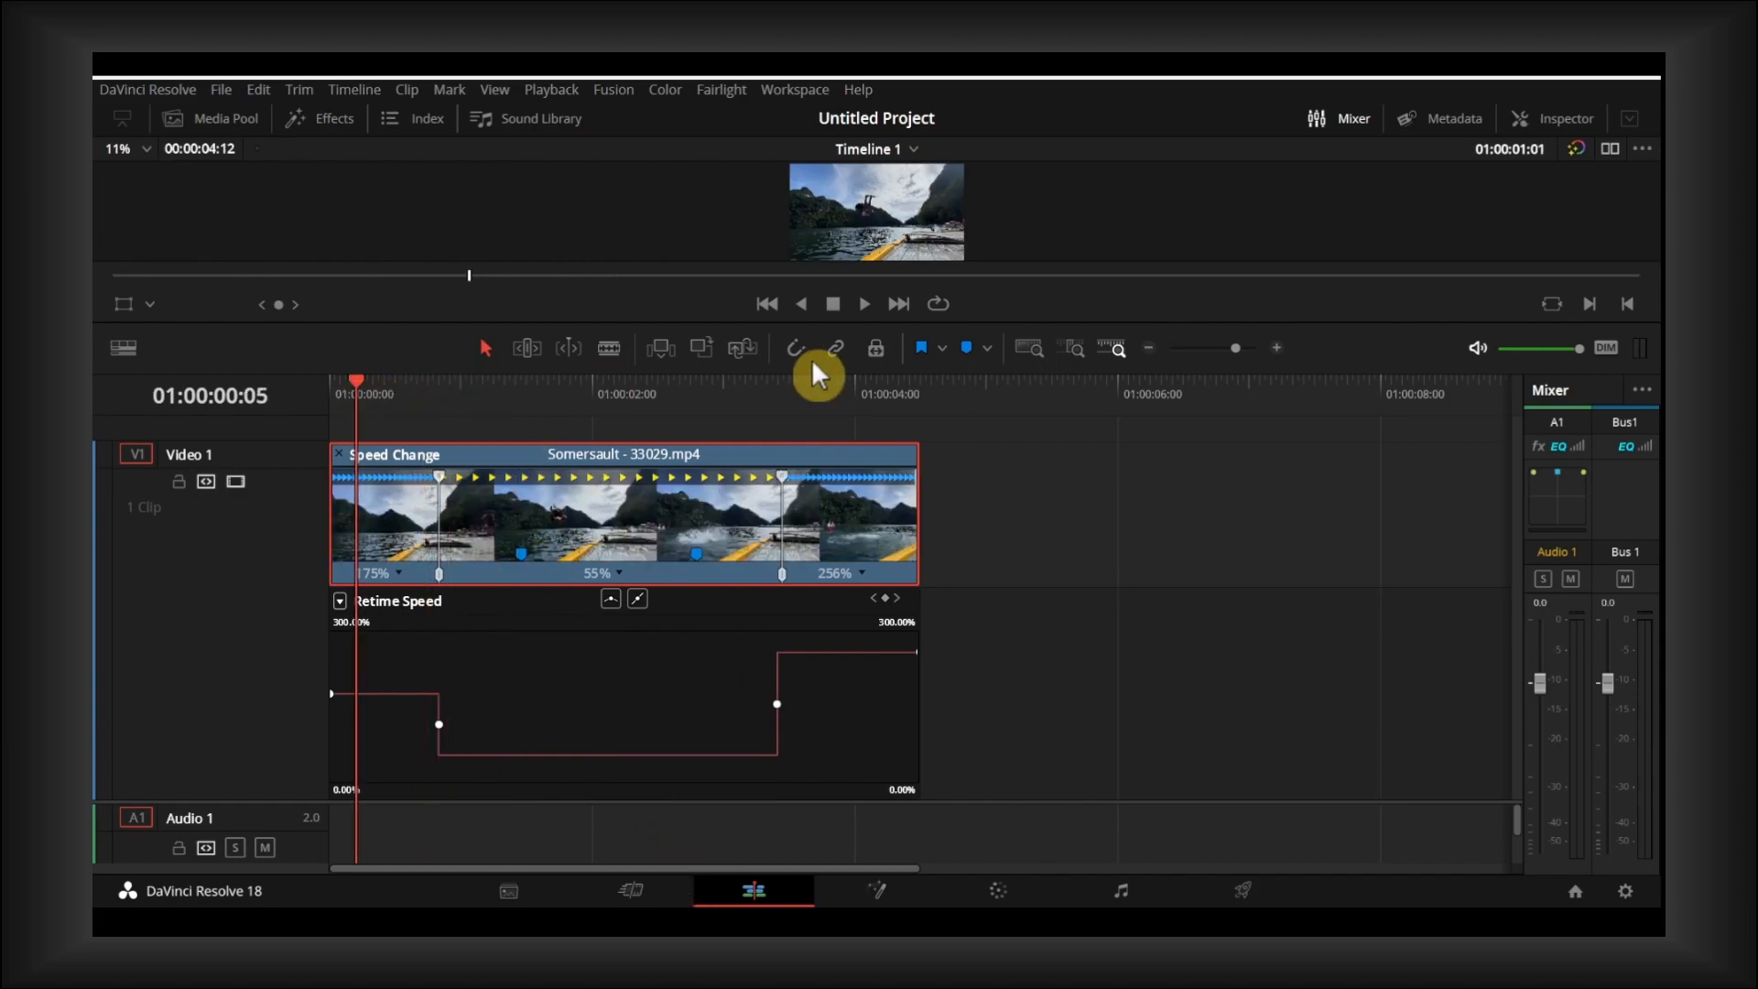
{"action": "left_click_drag", "start_coordinate": [815, 326], "coordinate": [814, 493]}
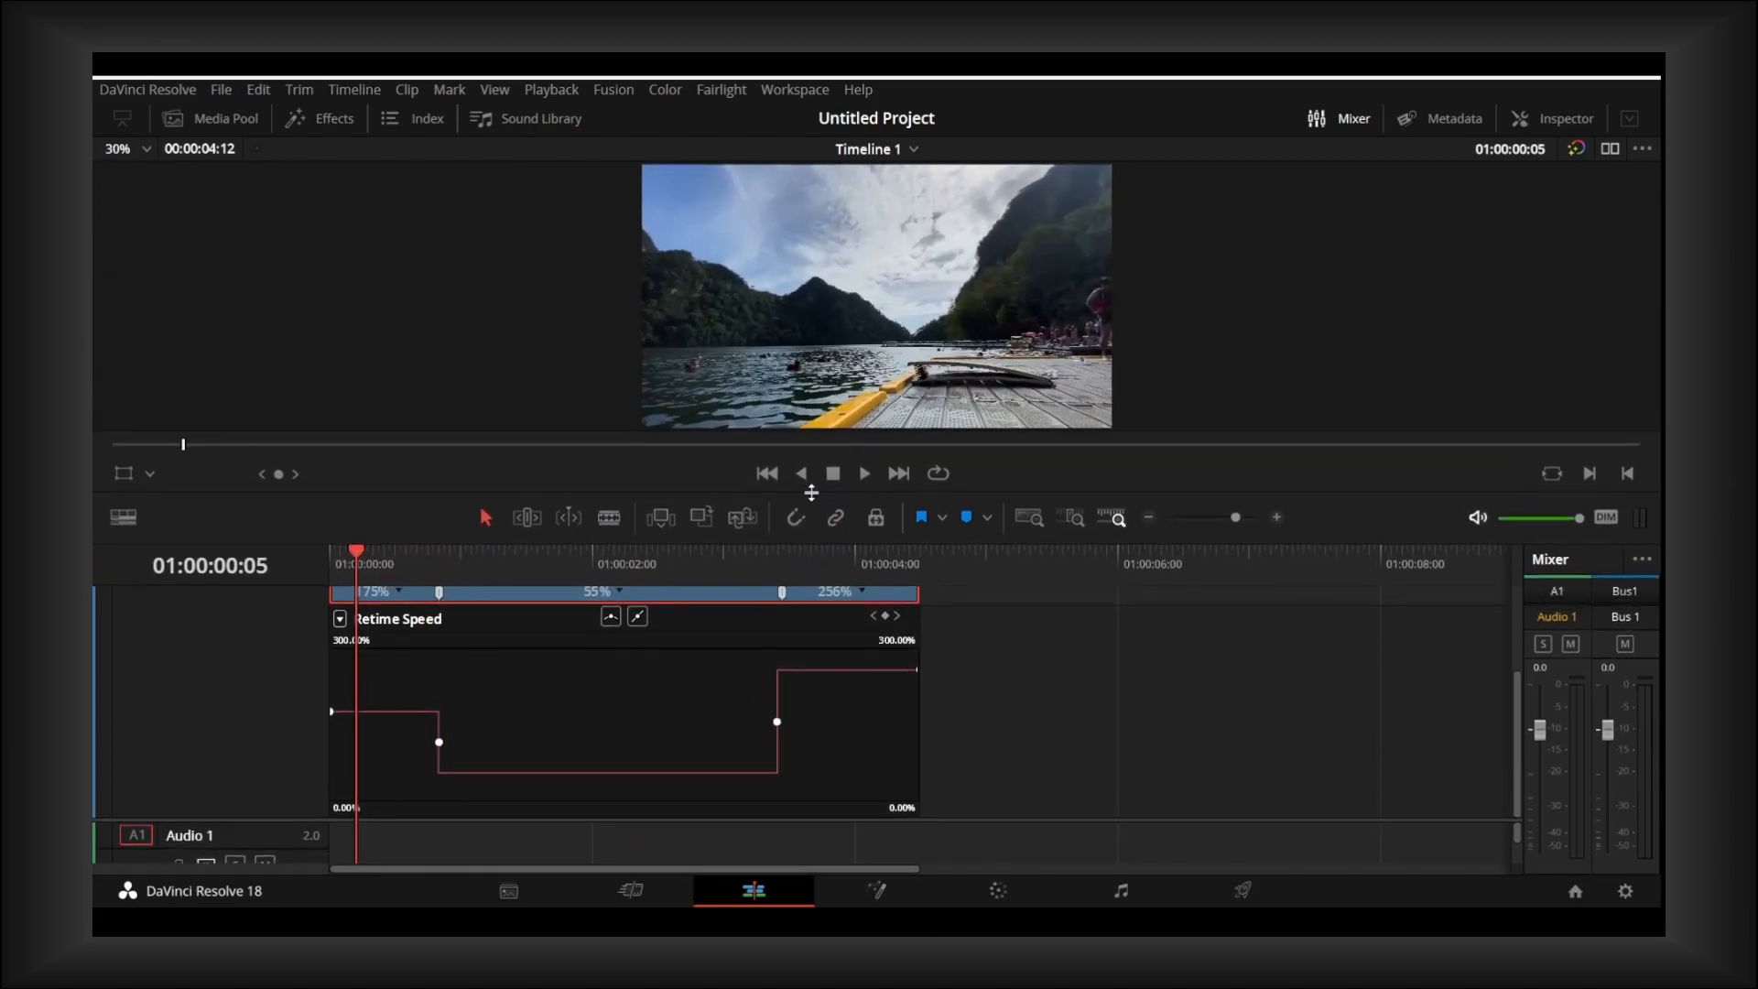
{"action": "scroll", "coordinate": [755, 634], "scroll_direction": "up", "scroll_amount": 3}
{"action": "left_click_drag", "start_coordinate": [351, 552], "coordinate": [329, 552]}
{"action": "left_click", "coordinate": [866, 469]}
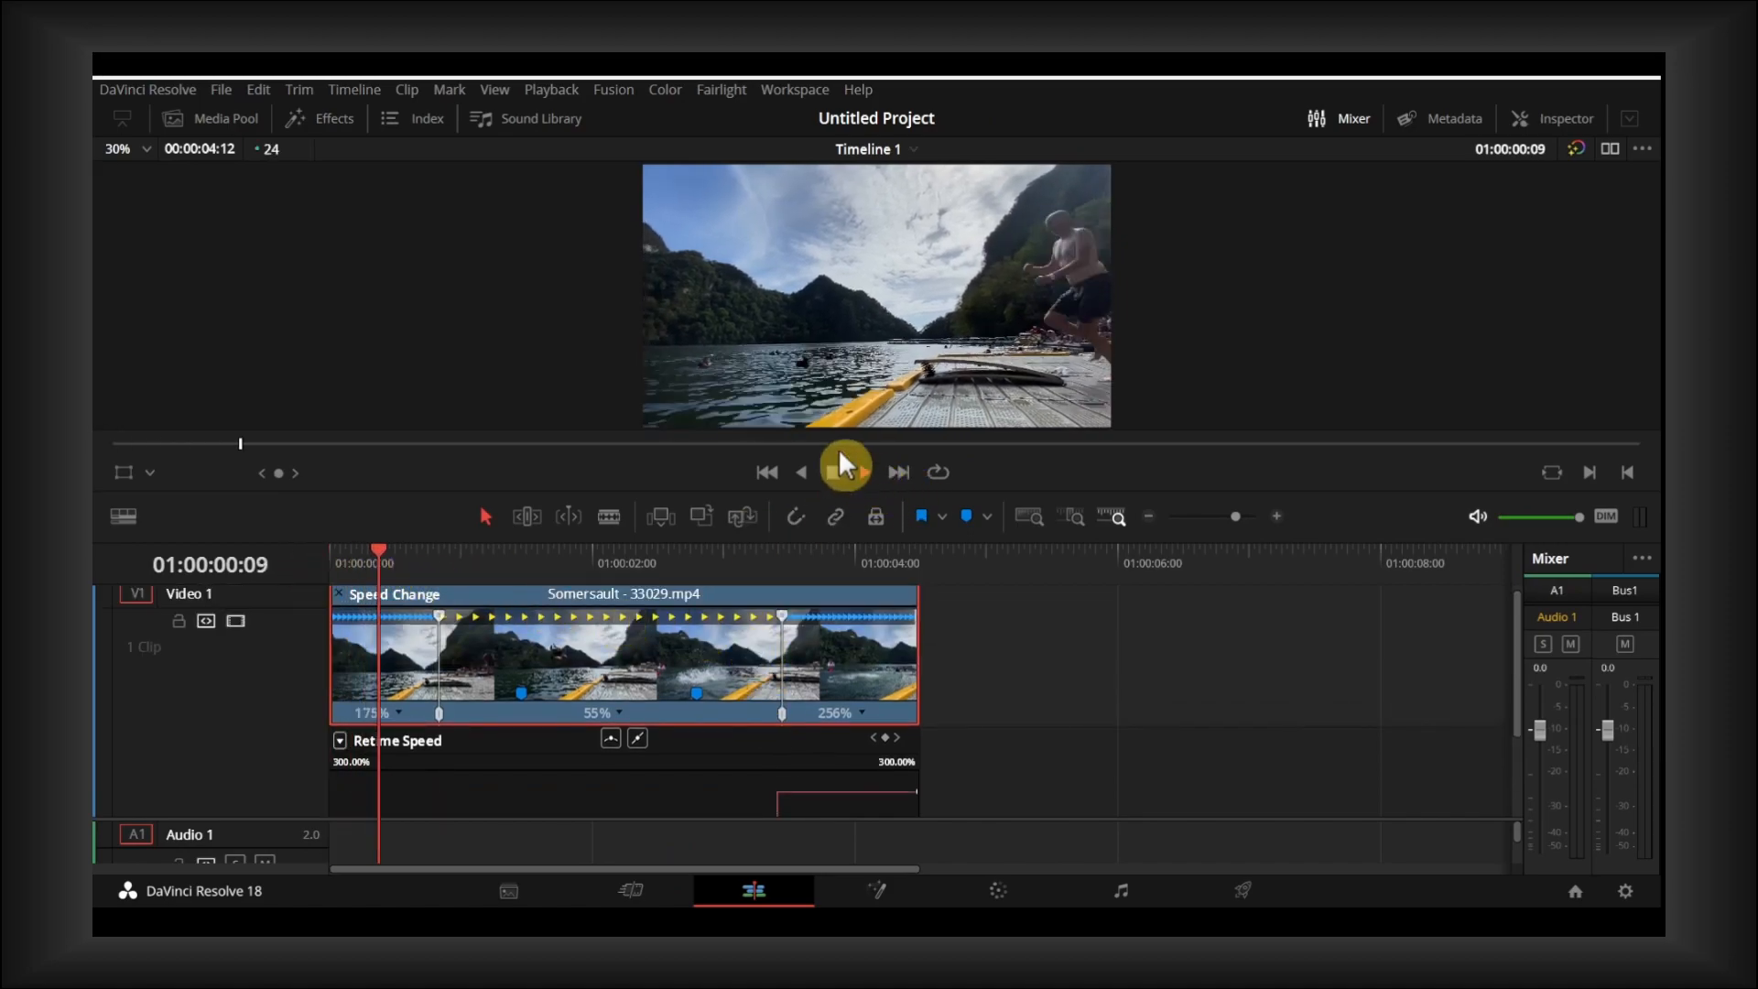
{"action": "left_click", "coordinate": [837, 472]}
- Slow the middle segment to 29% on the Retime Speed curve and play the clip from the start to check the slow motion
{"action": "scroll", "coordinate": [731, 697], "scroll_direction": "down", "scroll_amount": 3}
{"action": "left_click_drag", "start_coordinate": [697, 755], "coordinate": [695, 839]}
{"action": "left_click_drag", "start_coordinate": [656, 559], "coordinate": [331, 555]}
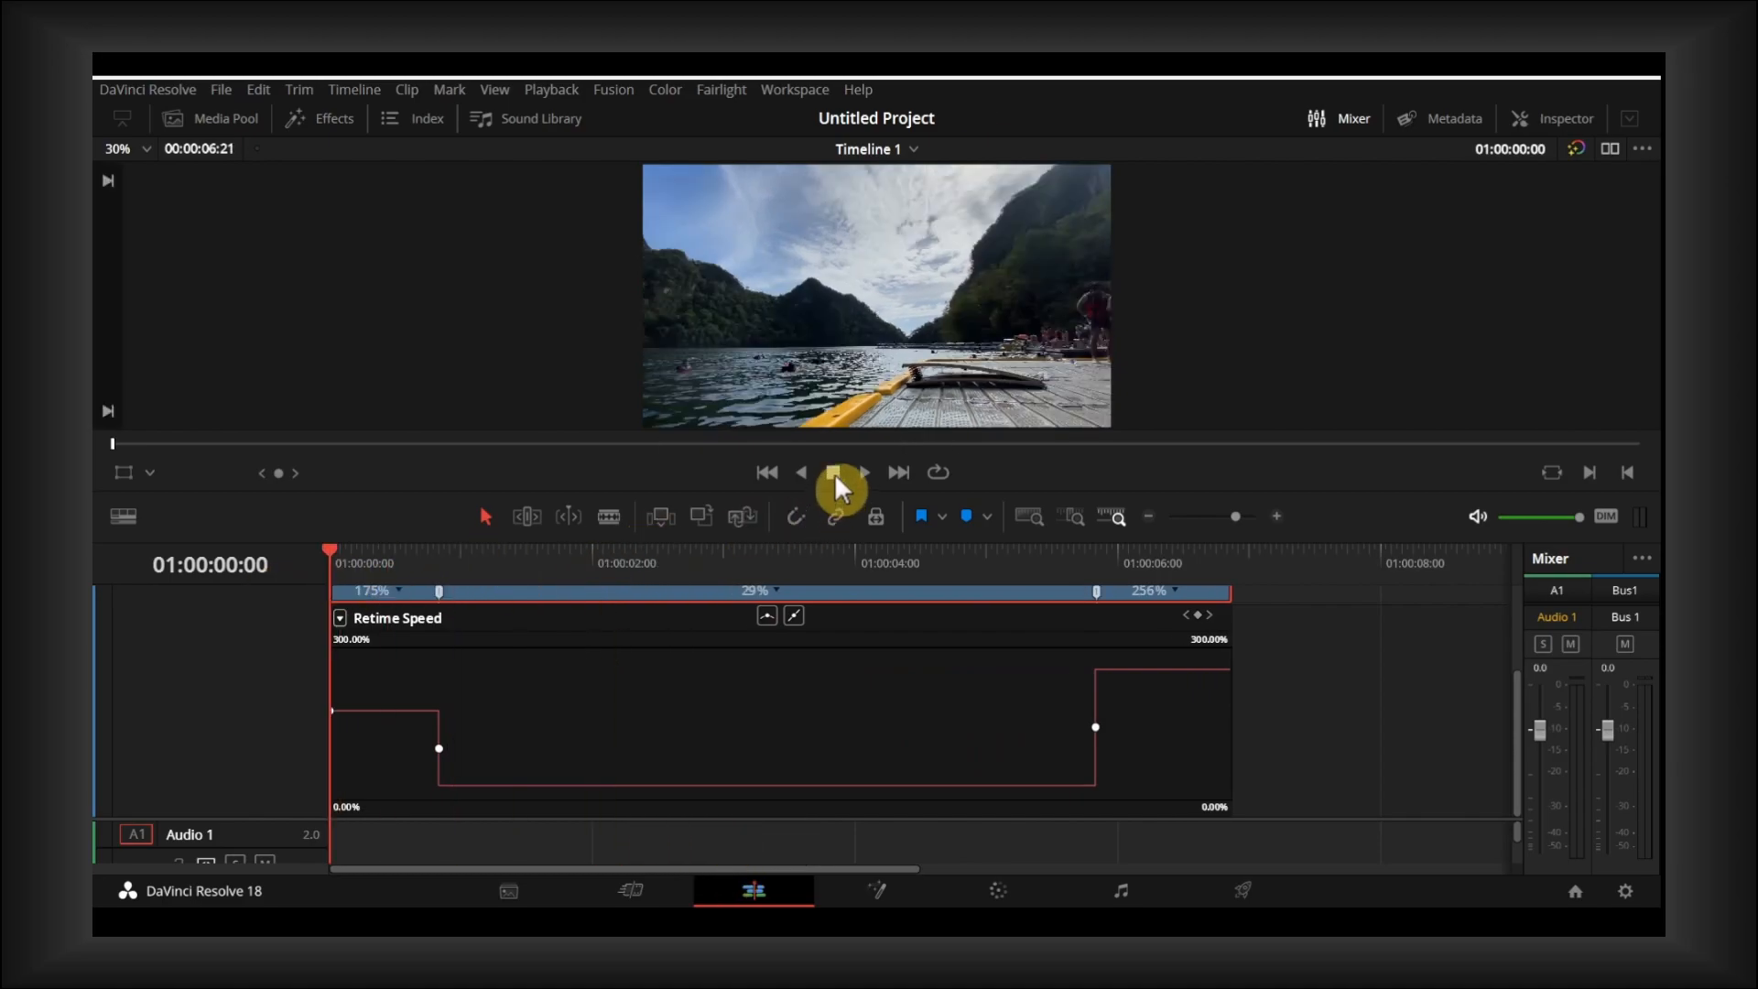
{"action": "left_click", "coordinate": [863, 470]}
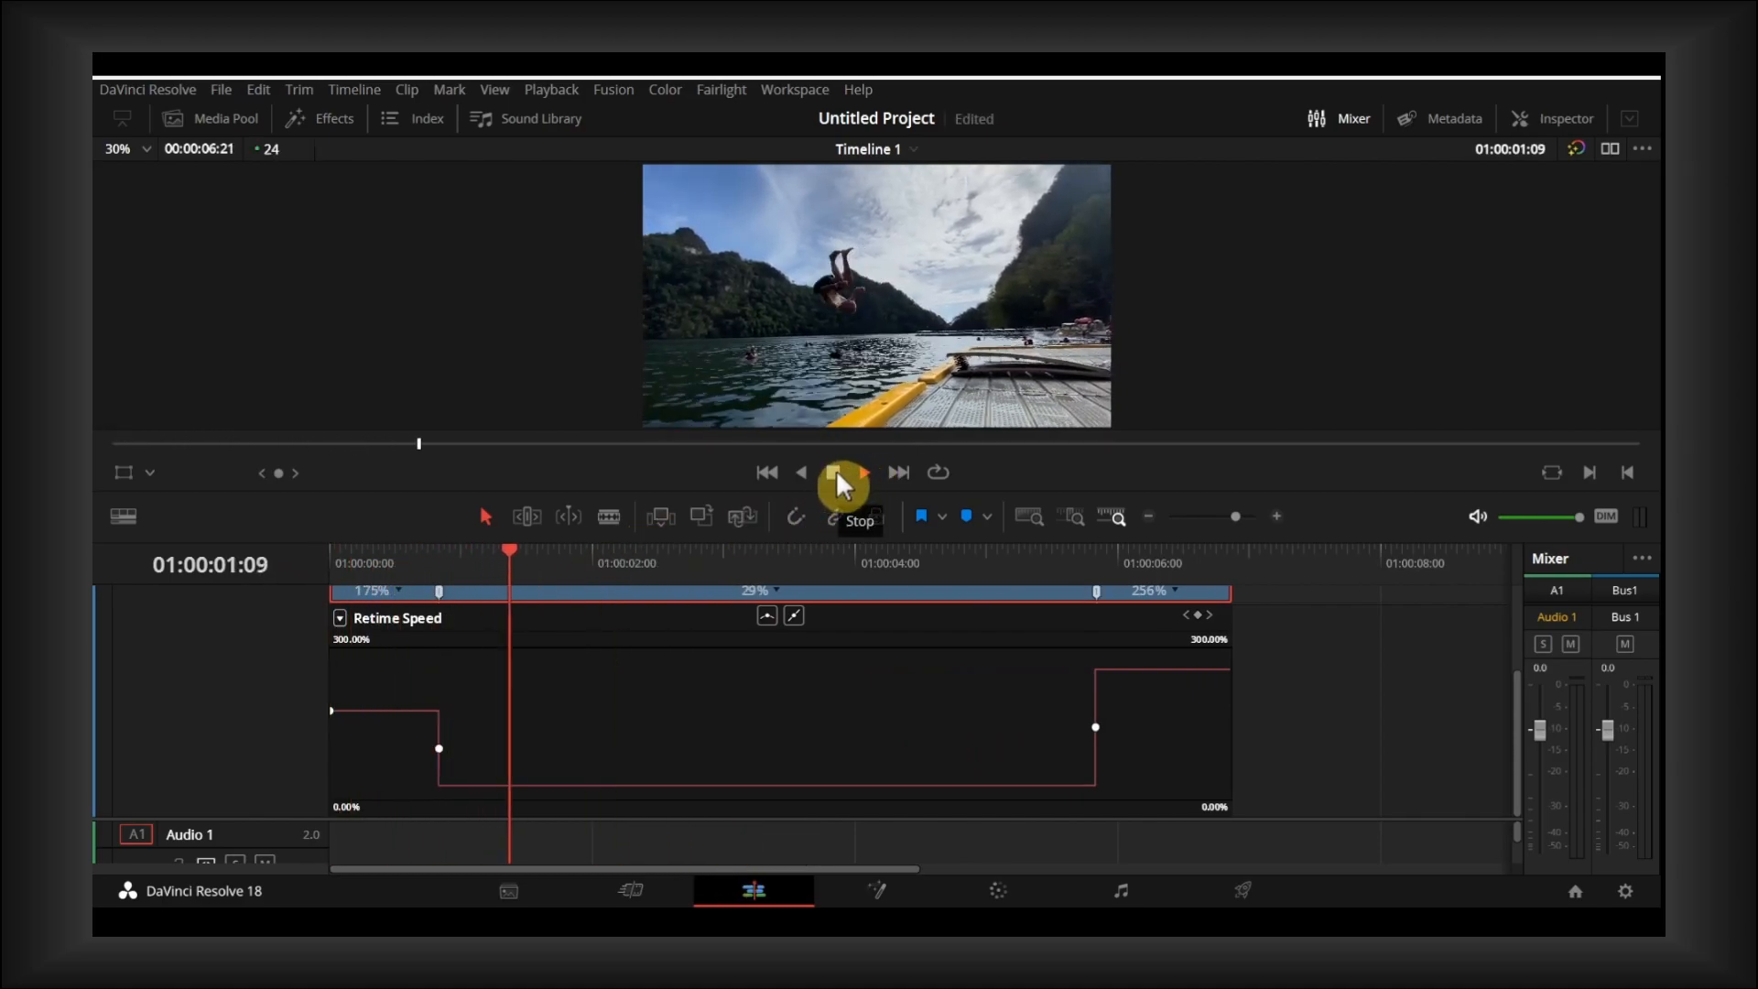
{"action": "left_click", "coordinate": [829, 471]}
{"action": "left_click_drag", "start_coordinate": [782, 551], "coordinate": [330, 554]}
{"action": "left_click", "coordinate": [861, 472]}
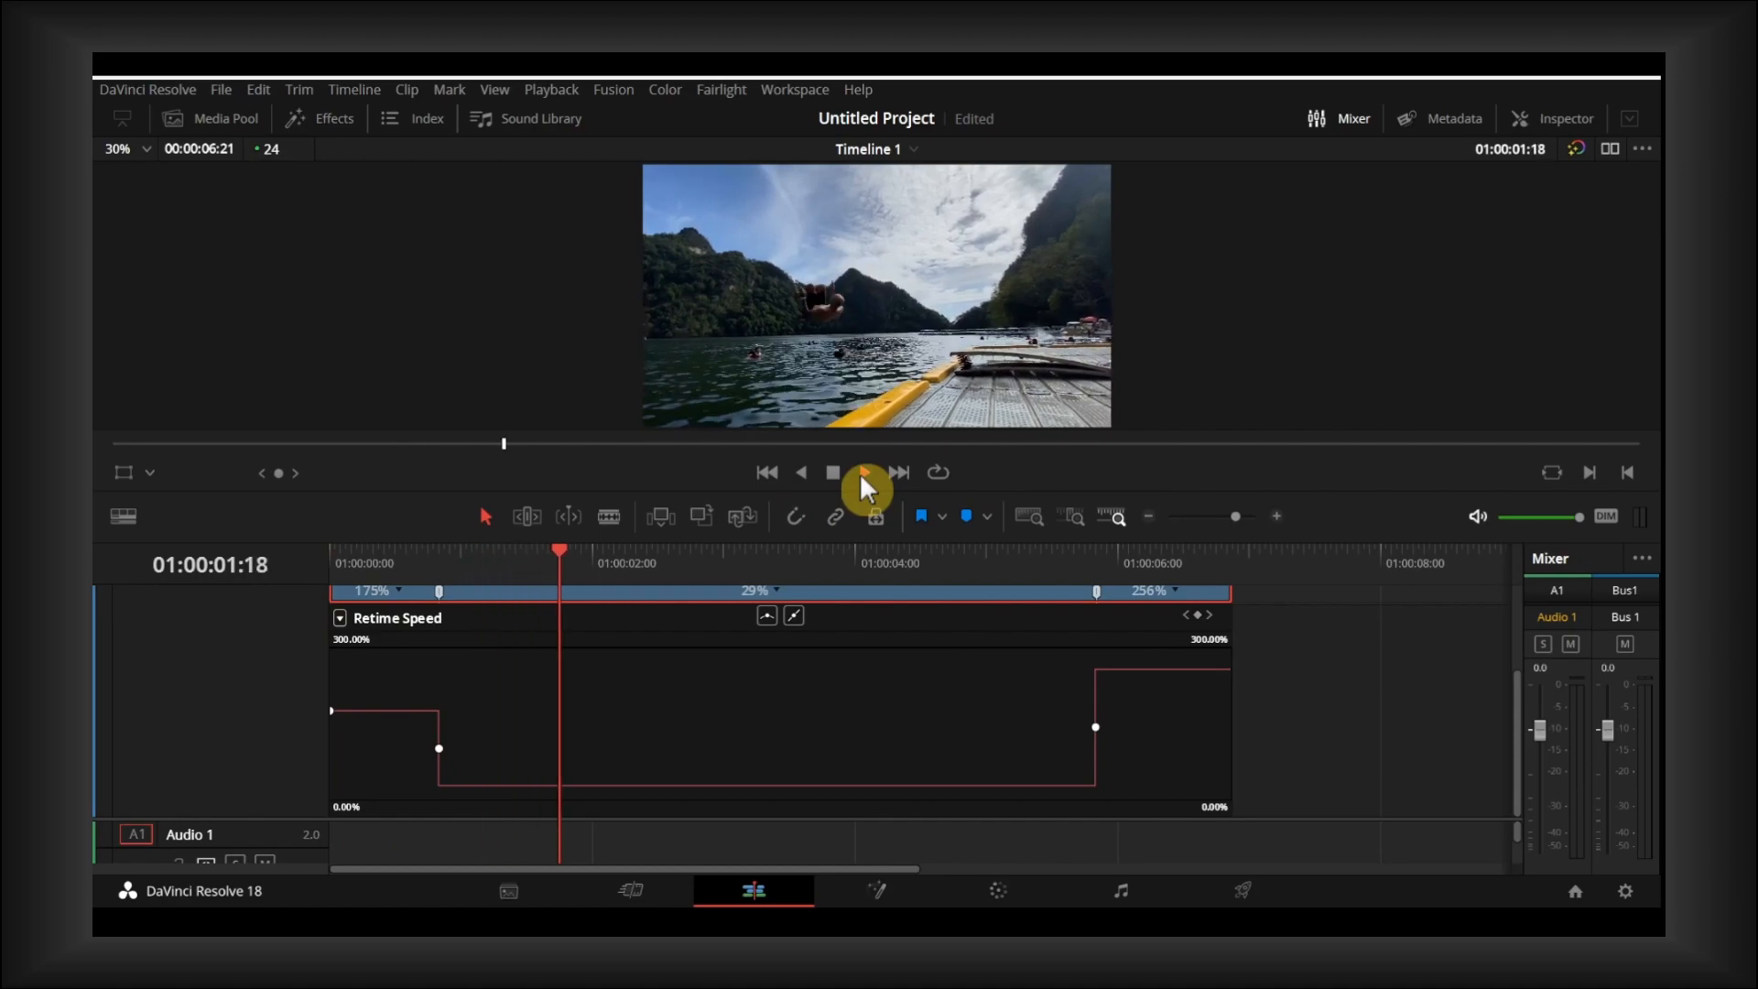
{"action": "left_click", "coordinate": [835, 472]}
- Move the second speed point earlier to just past the four-second mark, replay the clip from the start and shrink the viewer
{"action": "left_click_drag", "start_coordinate": [1096, 730], "coordinate": [904, 728]}
{"action": "left_click_drag", "start_coordinate": [831, 560], "coordinate": [239, 582]}
{"action": "left_click", "coordinate": [862, 471]}
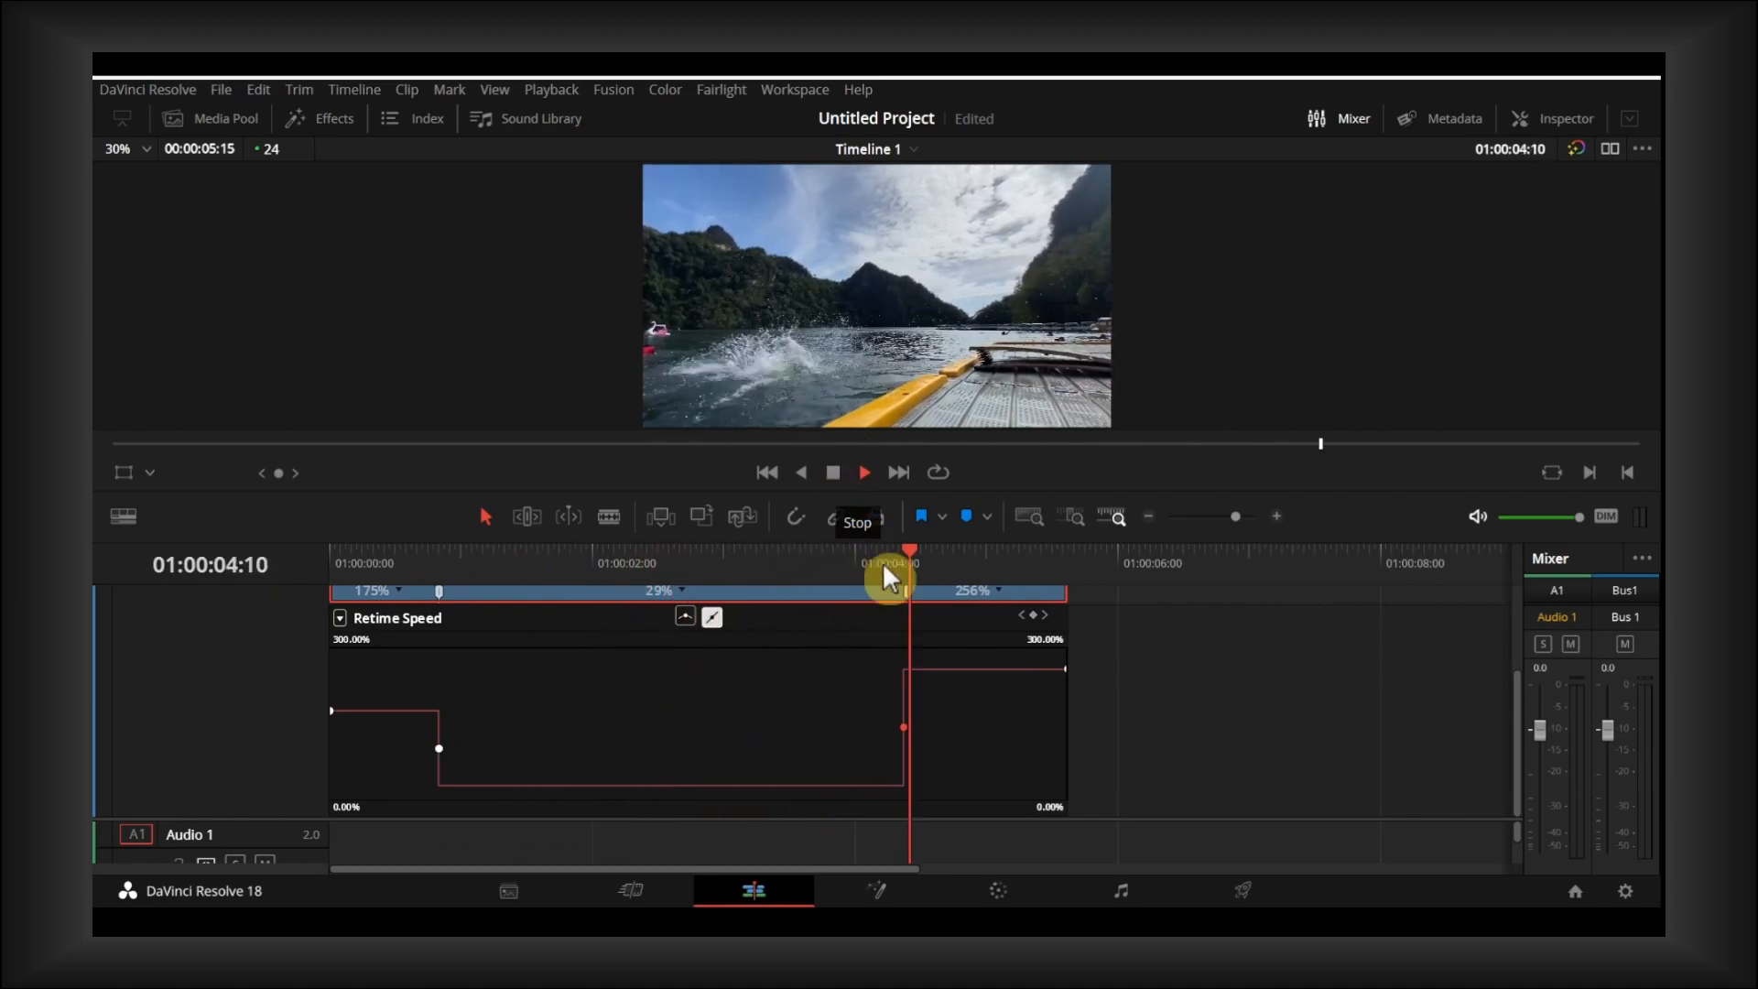
{"action": "left_click", "coordinate": [834, 472]}
{"action": "scroll", "coordinate": [868, 644], "scroll_direction": "up", "scroll_amount": 1}
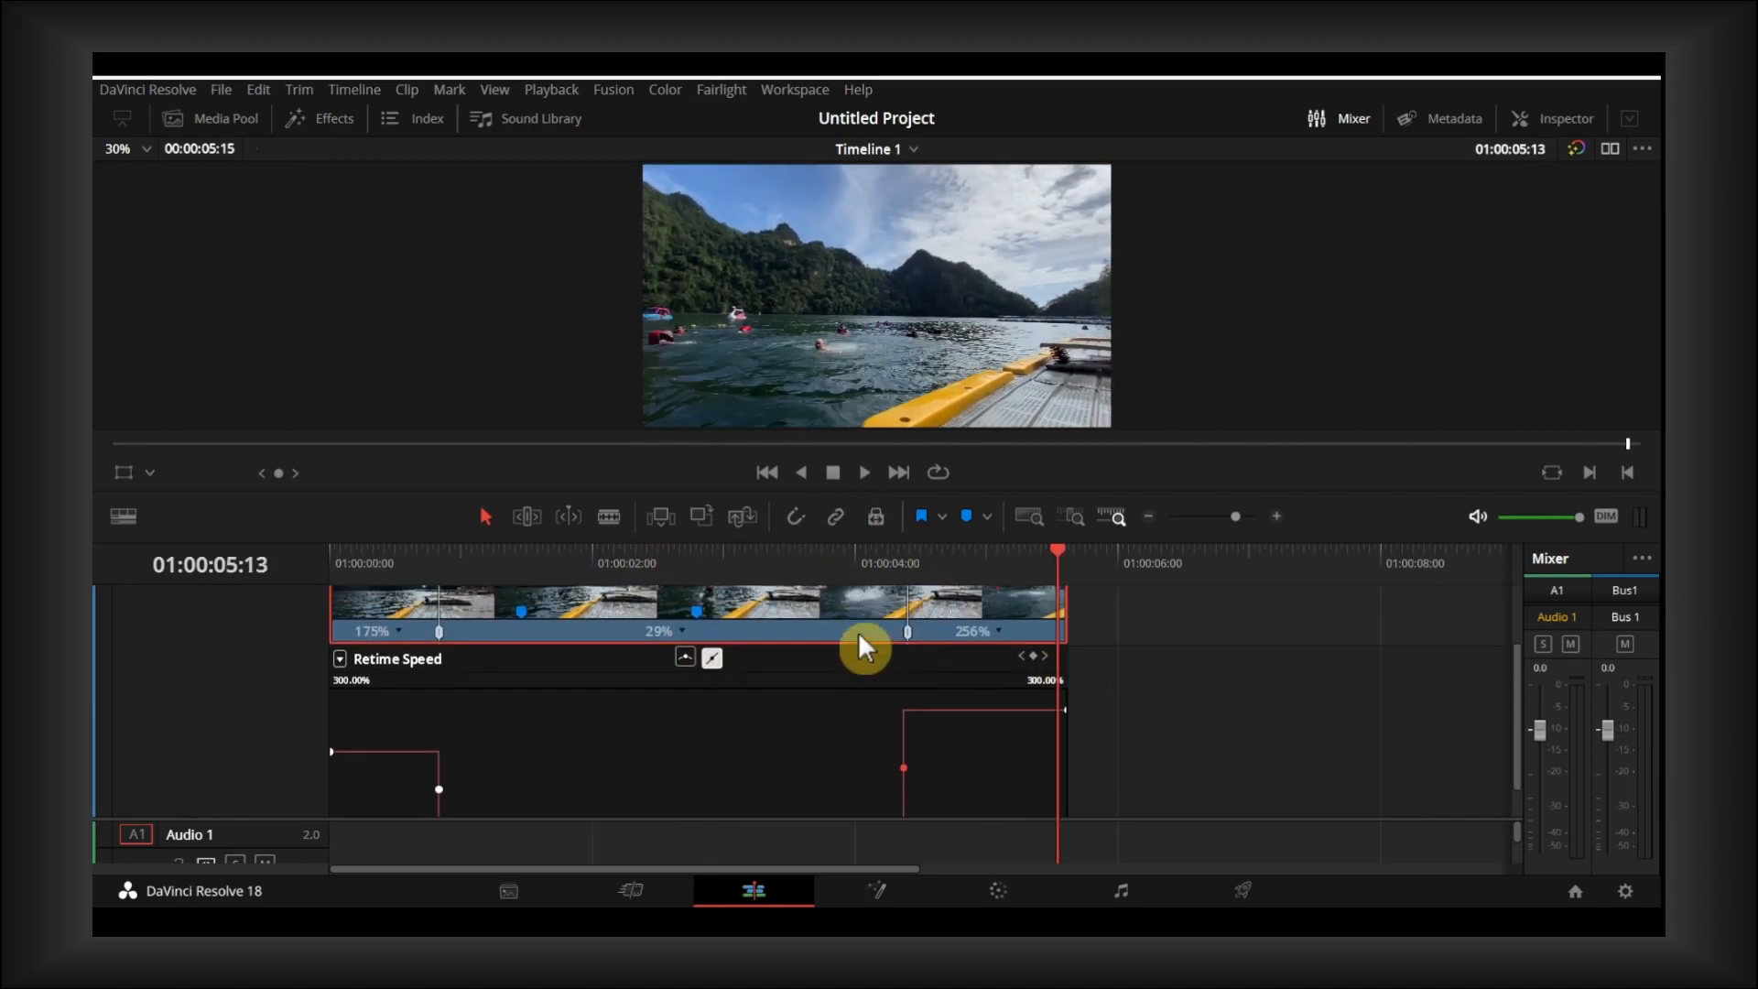
{"action": "left_click_drag", "start_coordinate": [808, 498], "coordinate": [737, 330]}
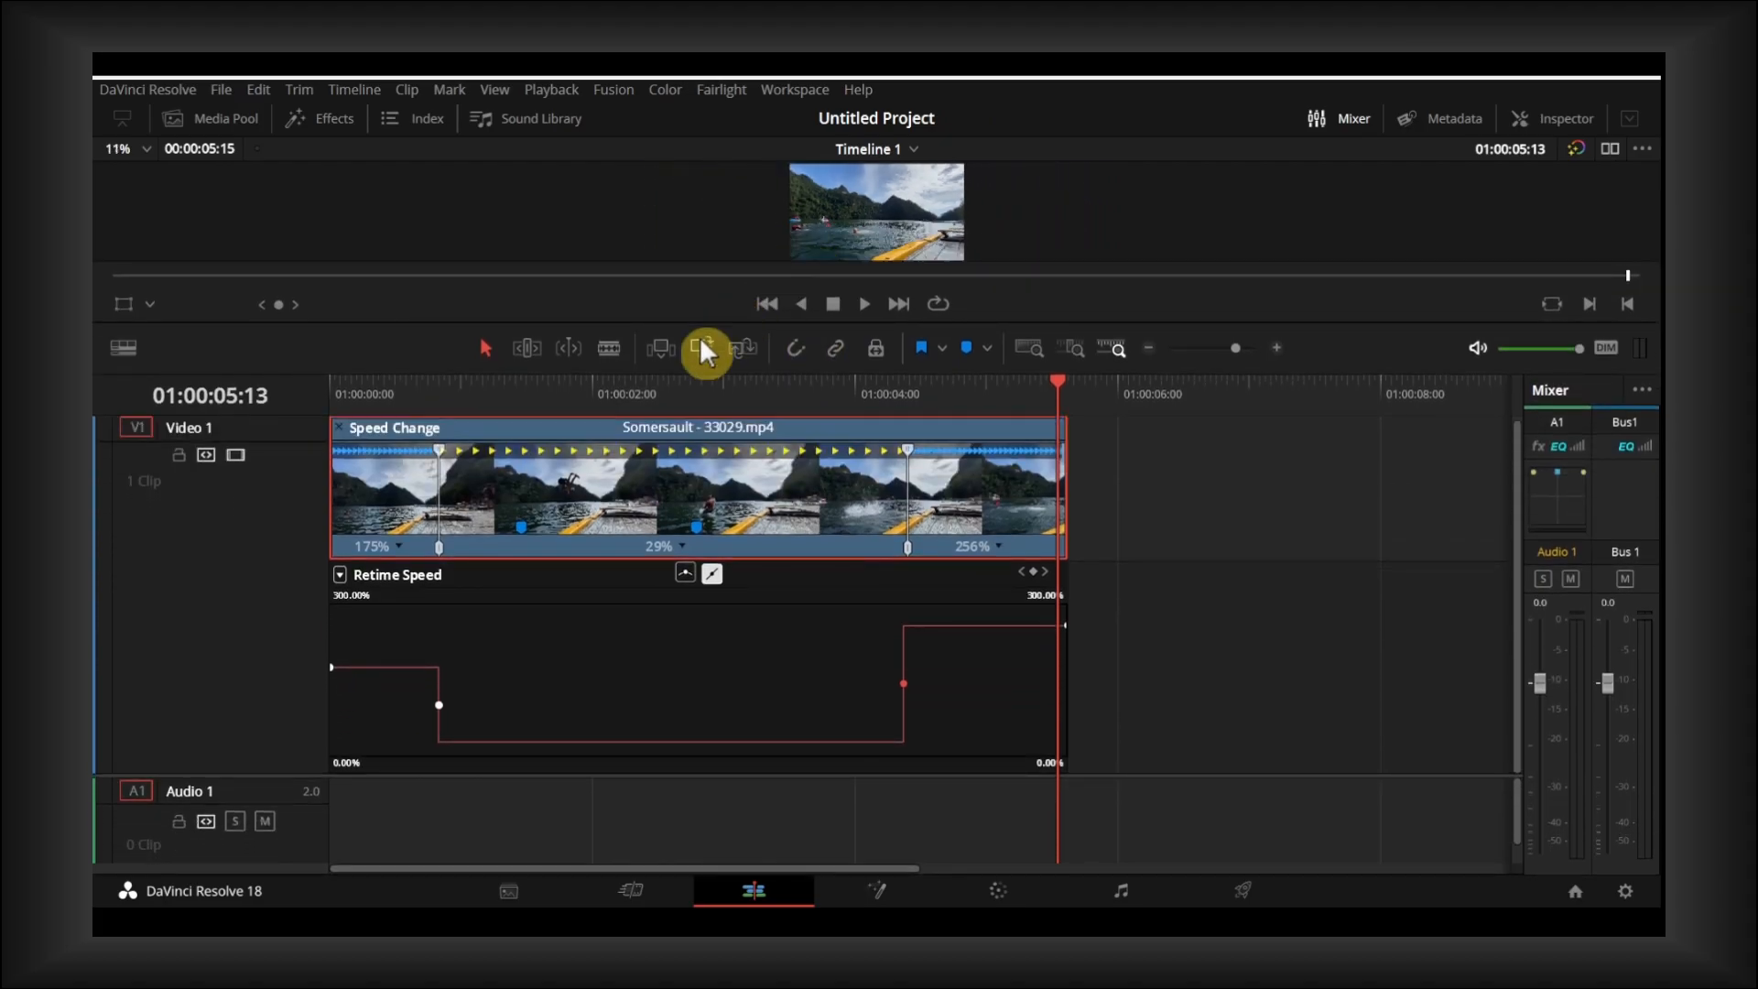
- Shorten the clip by retiming its end so the last segment runs at 275%
{"action": "right_click", "coordinate": [613, 475]}
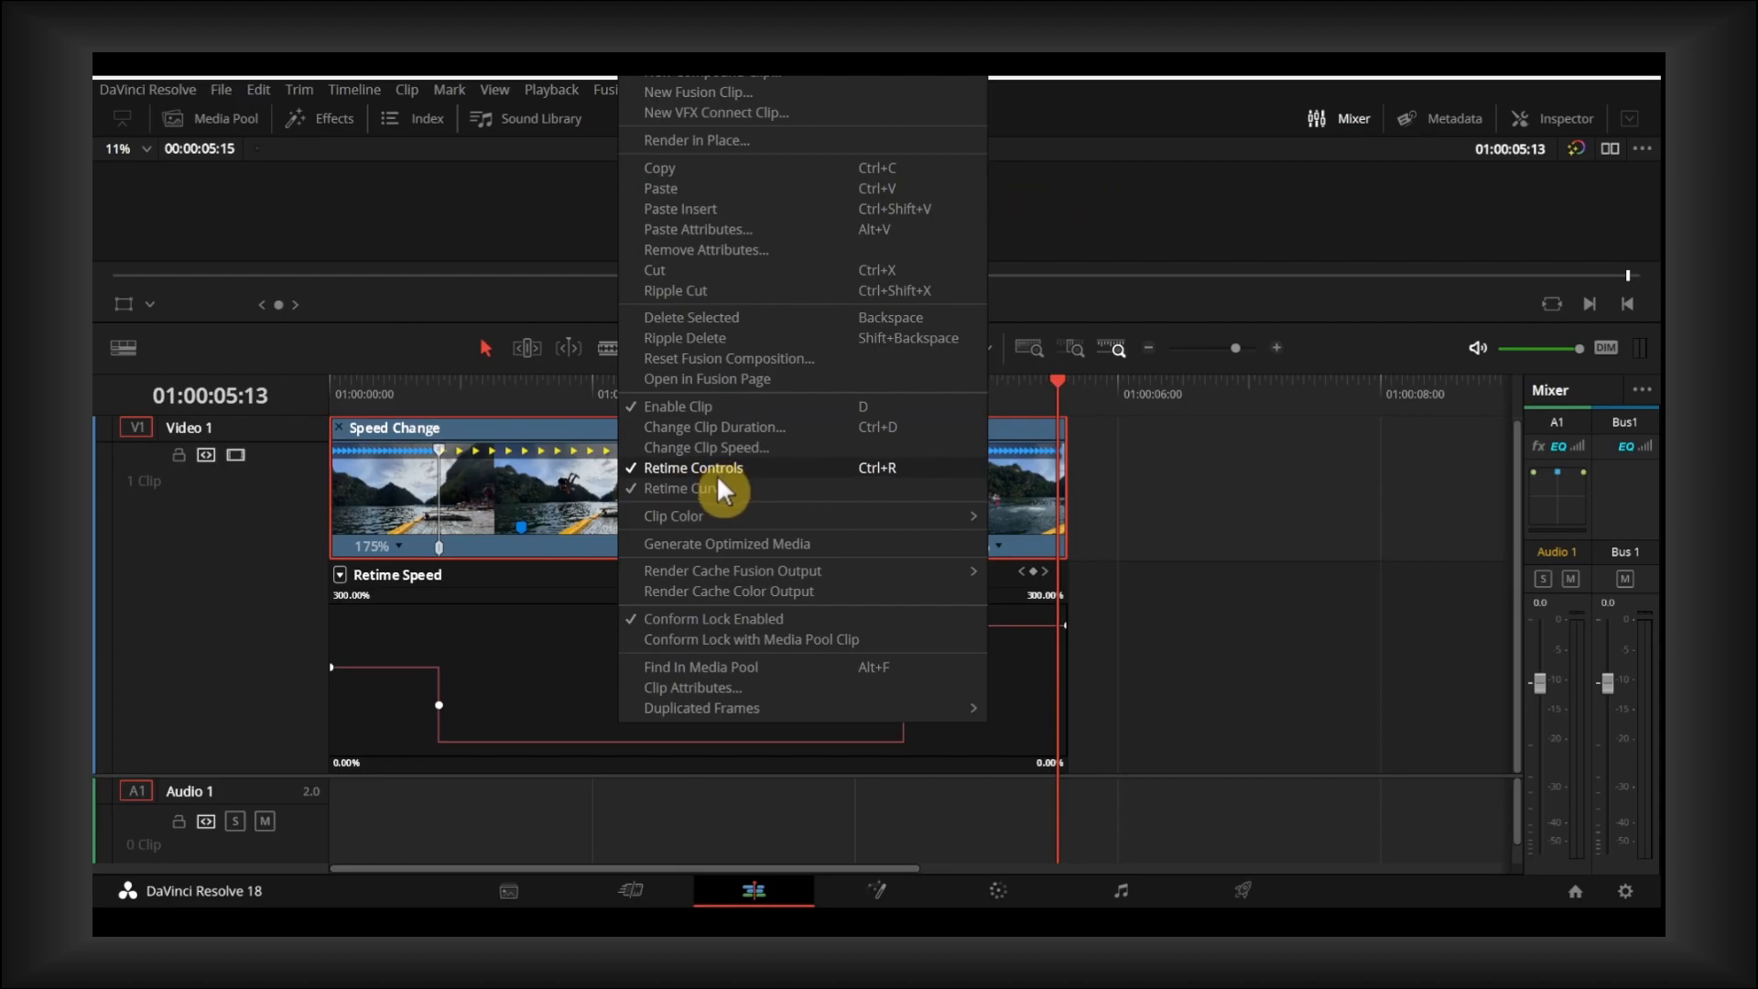
{"action": "left_click", "coordinate": [1239, 553]}
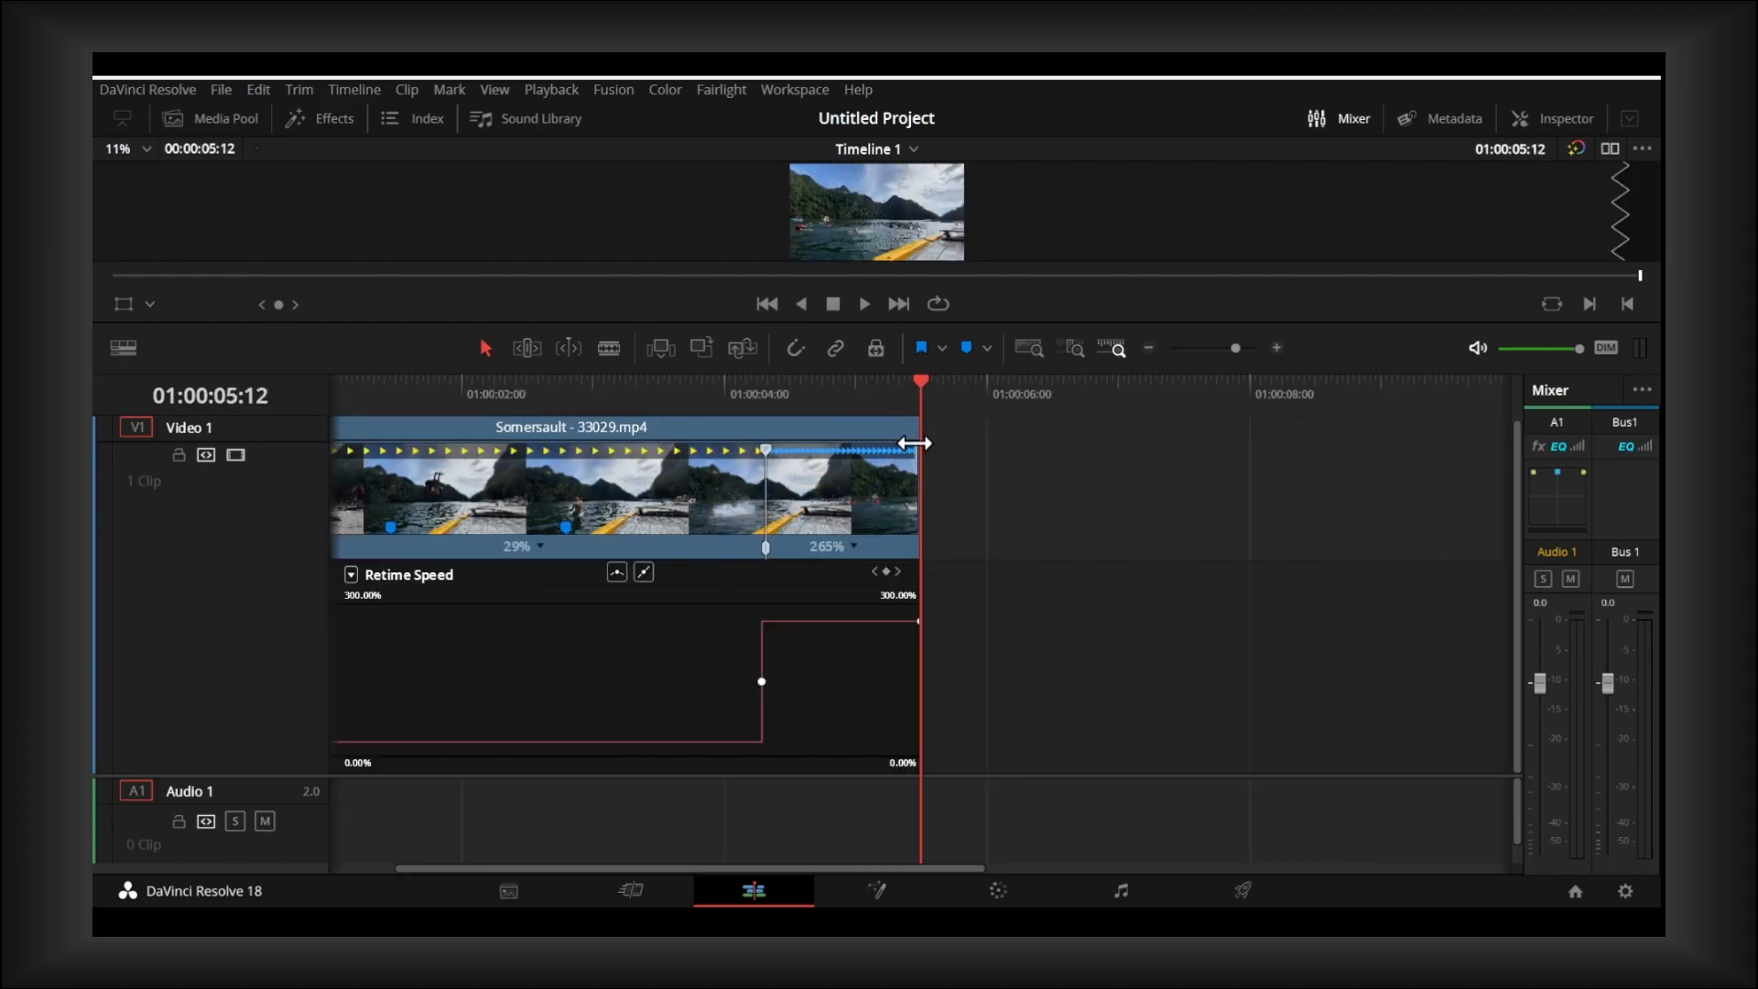
{"action": "left_click_drag", "start_coordinate": [913, 445], "coordinate": [883, 446]}
- Hide the clip's retime curve and shift the clip so it starts at about 01:00:01:12 on the timeline
{"action": "left_click", "coordinate": [409, 447]}
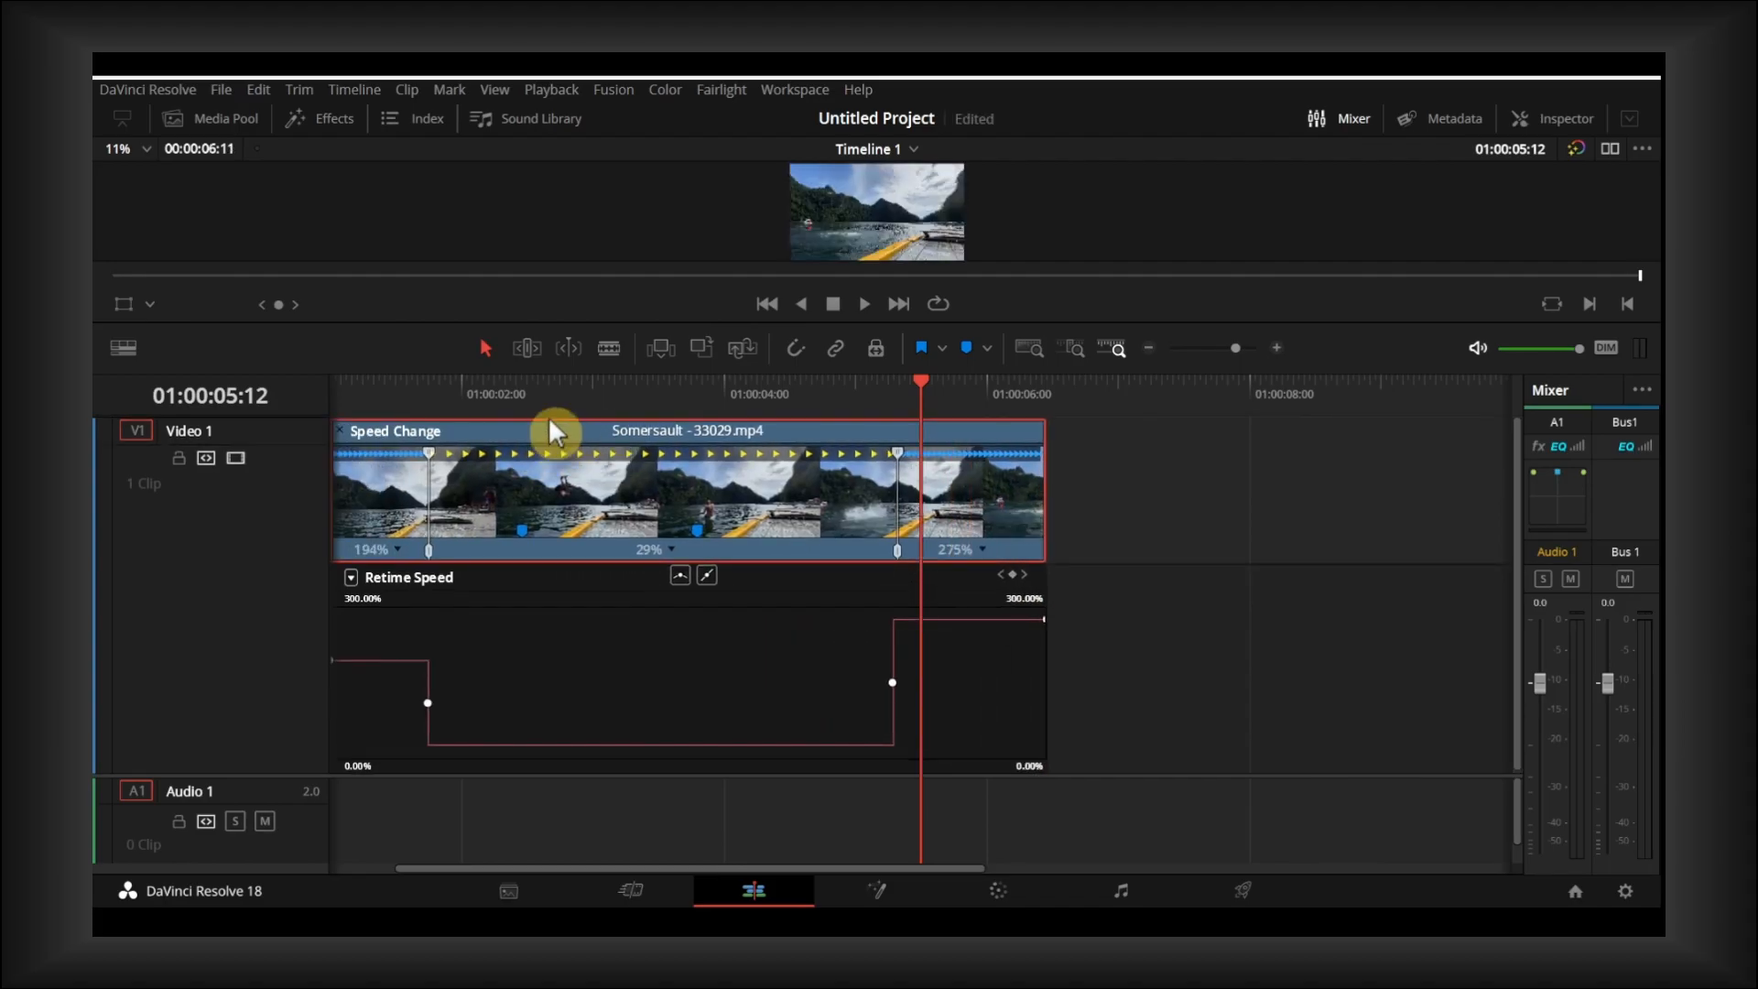
{"action": "right_click", "coordinate": [549, 423]}
{"action": "left_click", "coordinate": [625, 472]}
{"action": "key", "text": "Left"}
{"action": "left_click_drag", "start_coordinate": [646, 637], "coordinate": [711, 643]}
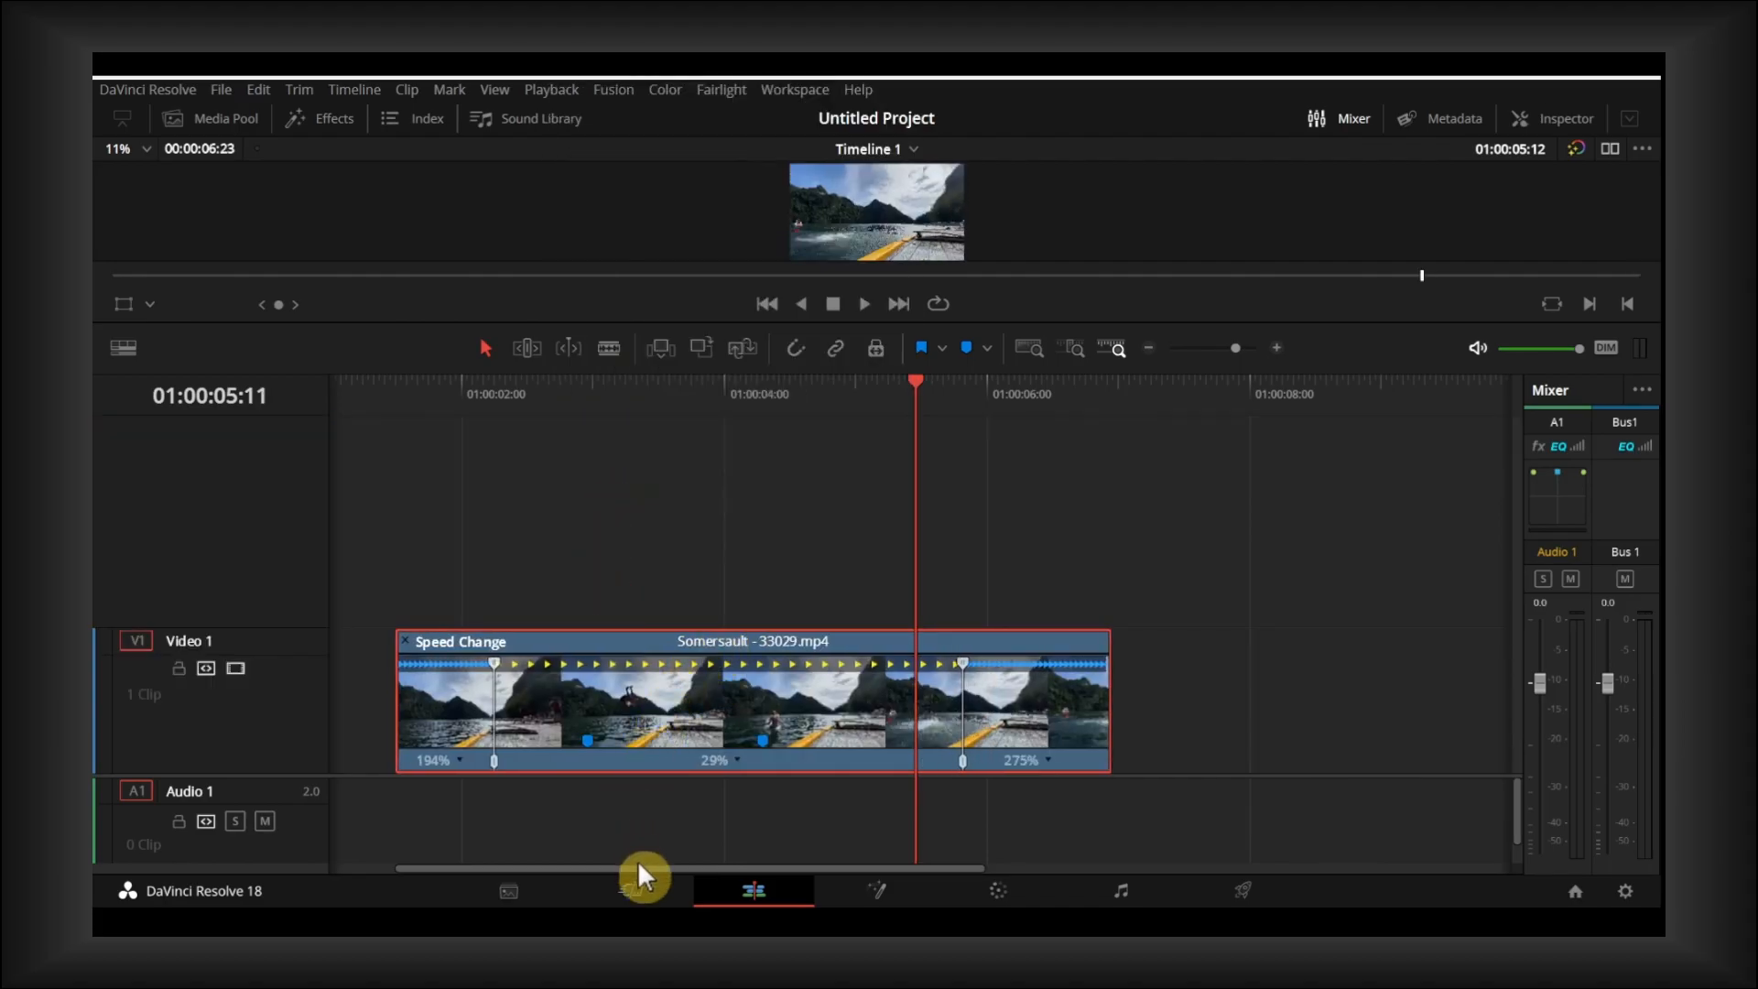
- Retime the clip to 206% in the first segment, 18% in the middle and 355% in the last
{"action": "left_click_drag", "start_coordinate": [636, 859], "coordinate": [571, 860]}
{"action": "mouse_move", "coordinate": [529, 652]}
{"action": "left_mouse_down"}
{"action": "mouse_move", "coordinate": [545, 652]}
{"action": "mouse_move", "coordinate": [511, 652]}
{"action": "mouse_move", "coordinate": [577, 653]}
{"action": "mouse_move", "coordinate": [527, 654]}
{"action": "left_mouse_up"}
{"action": "left_click_drag", "start_coordinate": [1238, 634], "coordinate": [1393, 663]}
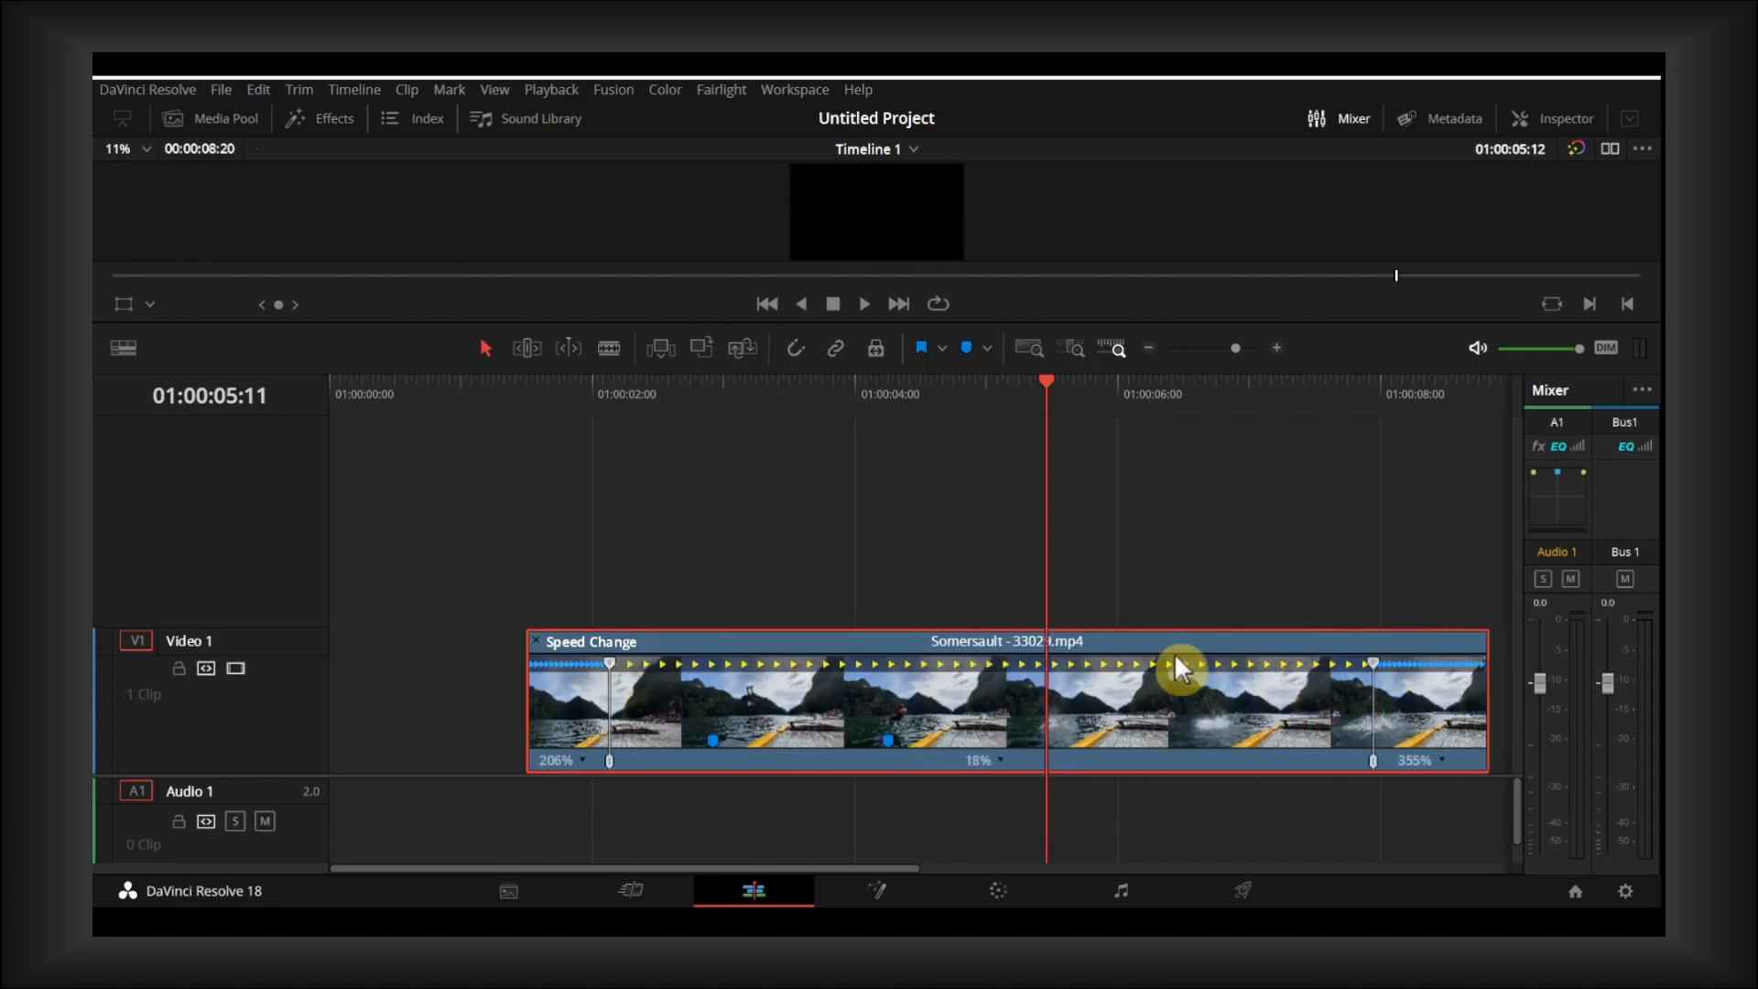
{"action": "scroll", "coordinate": [1176, 656], "scroll_direction": "right", "scroll_amount": 3}
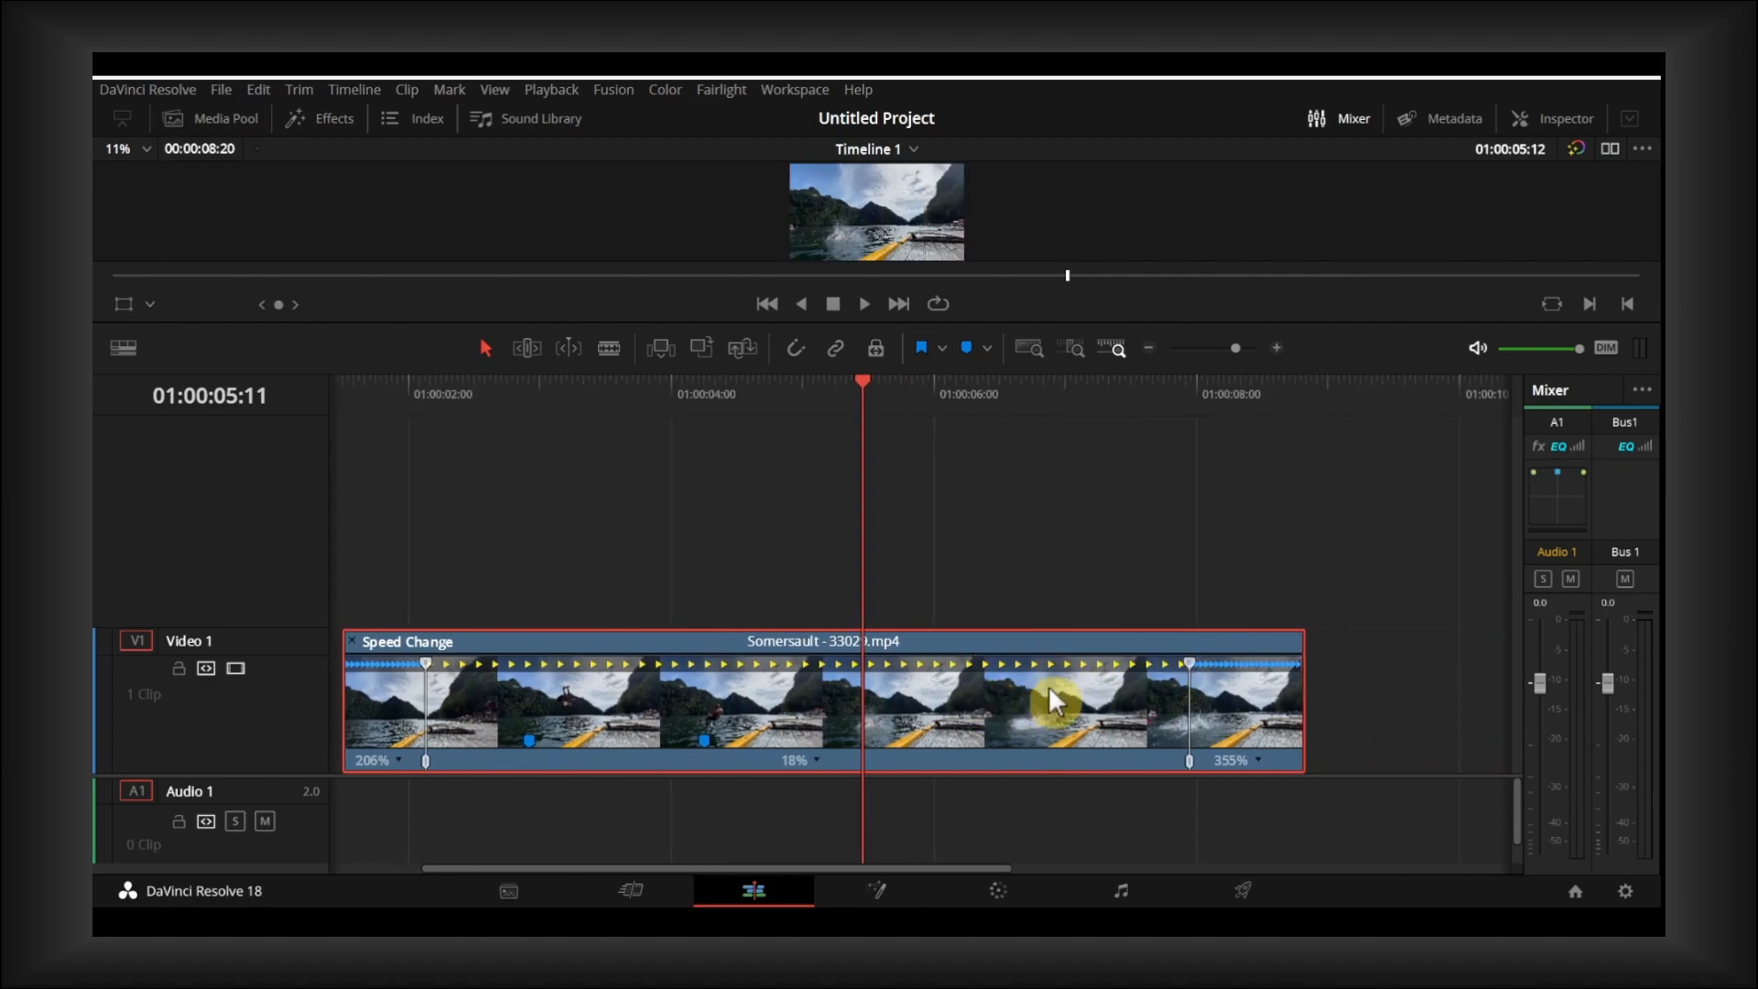
- Reposition the second speed point to about 01:00:05:22 so the middle segment runs at about 35%
{"action": "scroll", "coordinate": [1050, 689], "scroll_direction": "down", "scroll_amount": 3}
{"action": "scroll", "coordinate": [1053, 698], "scroll_direction": "down", "scroll_amount": 1}
{"action": "left_click_drag", "start_coordinate": [784, 678], "coordinate": [602, 661]}
{"action": "right_click", "coordinate": [623, 661]}
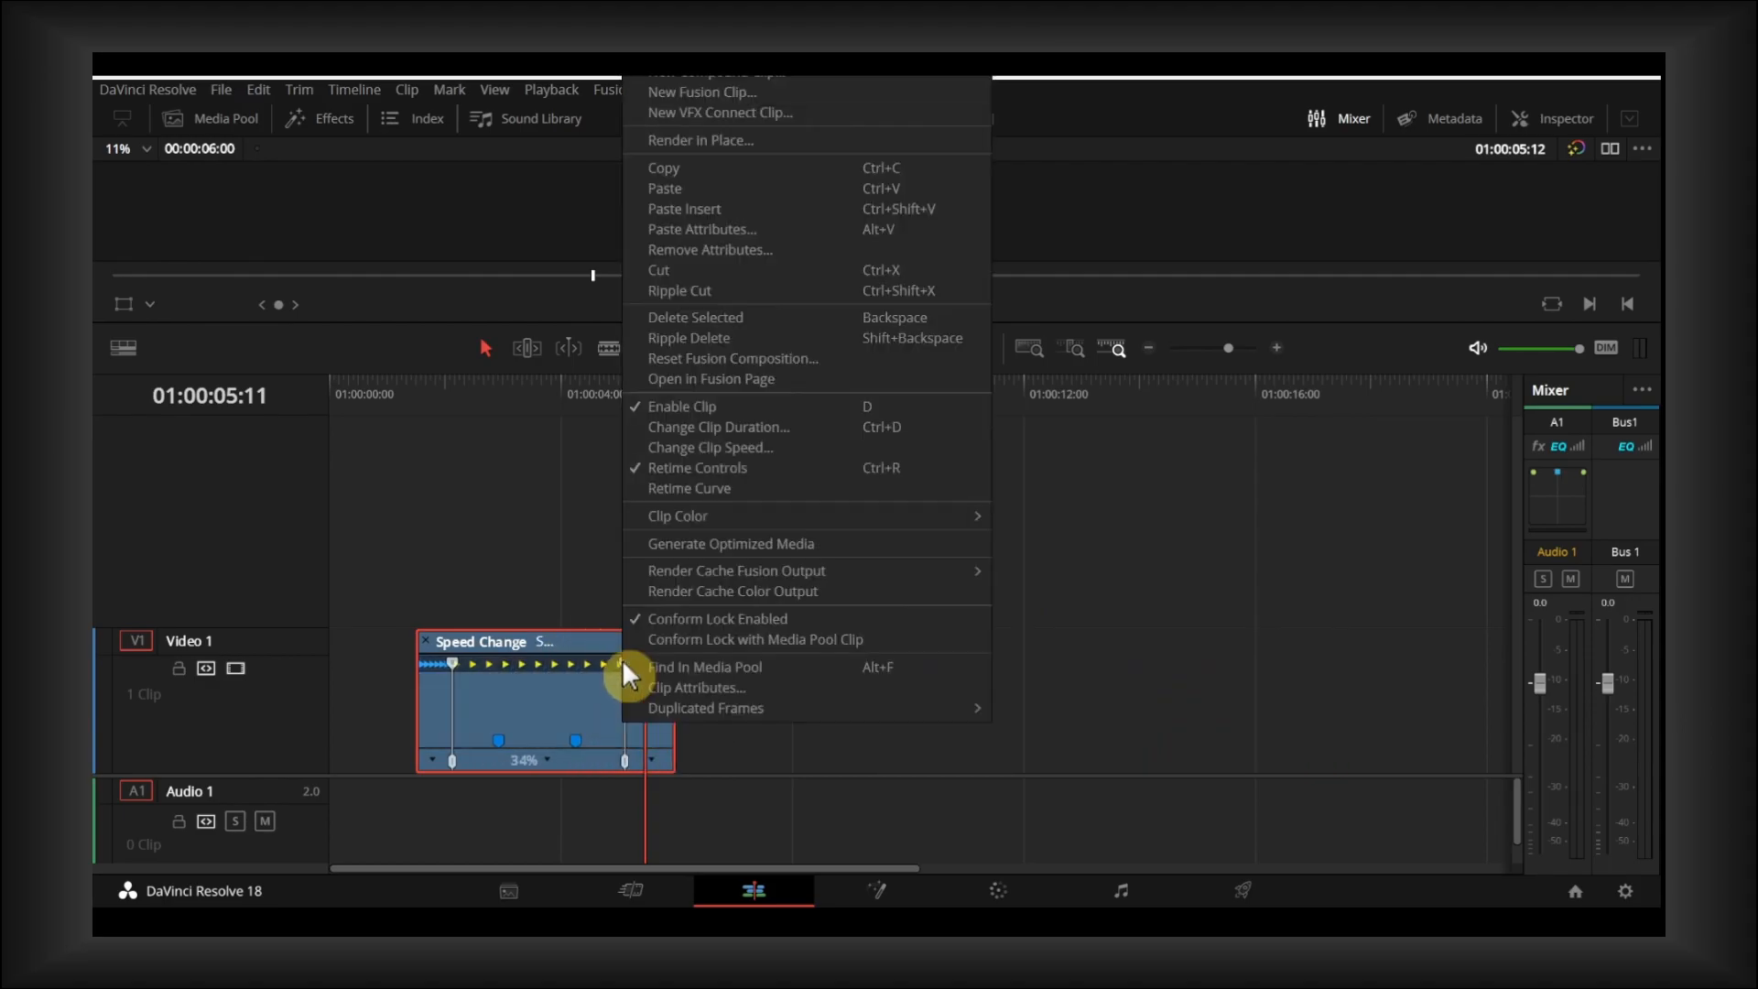
{"action": "left_click", "coordinate": [624, 762]}
{"action": "left_click_drag", "start_coordinate": [624, 761], "coordinate": [453, 751]}
{"action": "right_click", "coordinate": [673, 667]}
{"action": "left_click", "coordinate": [671, 665]}
{"action": "left_click_drag", "start_coordinate": [674, 662], "coordinate": [671, 667]}
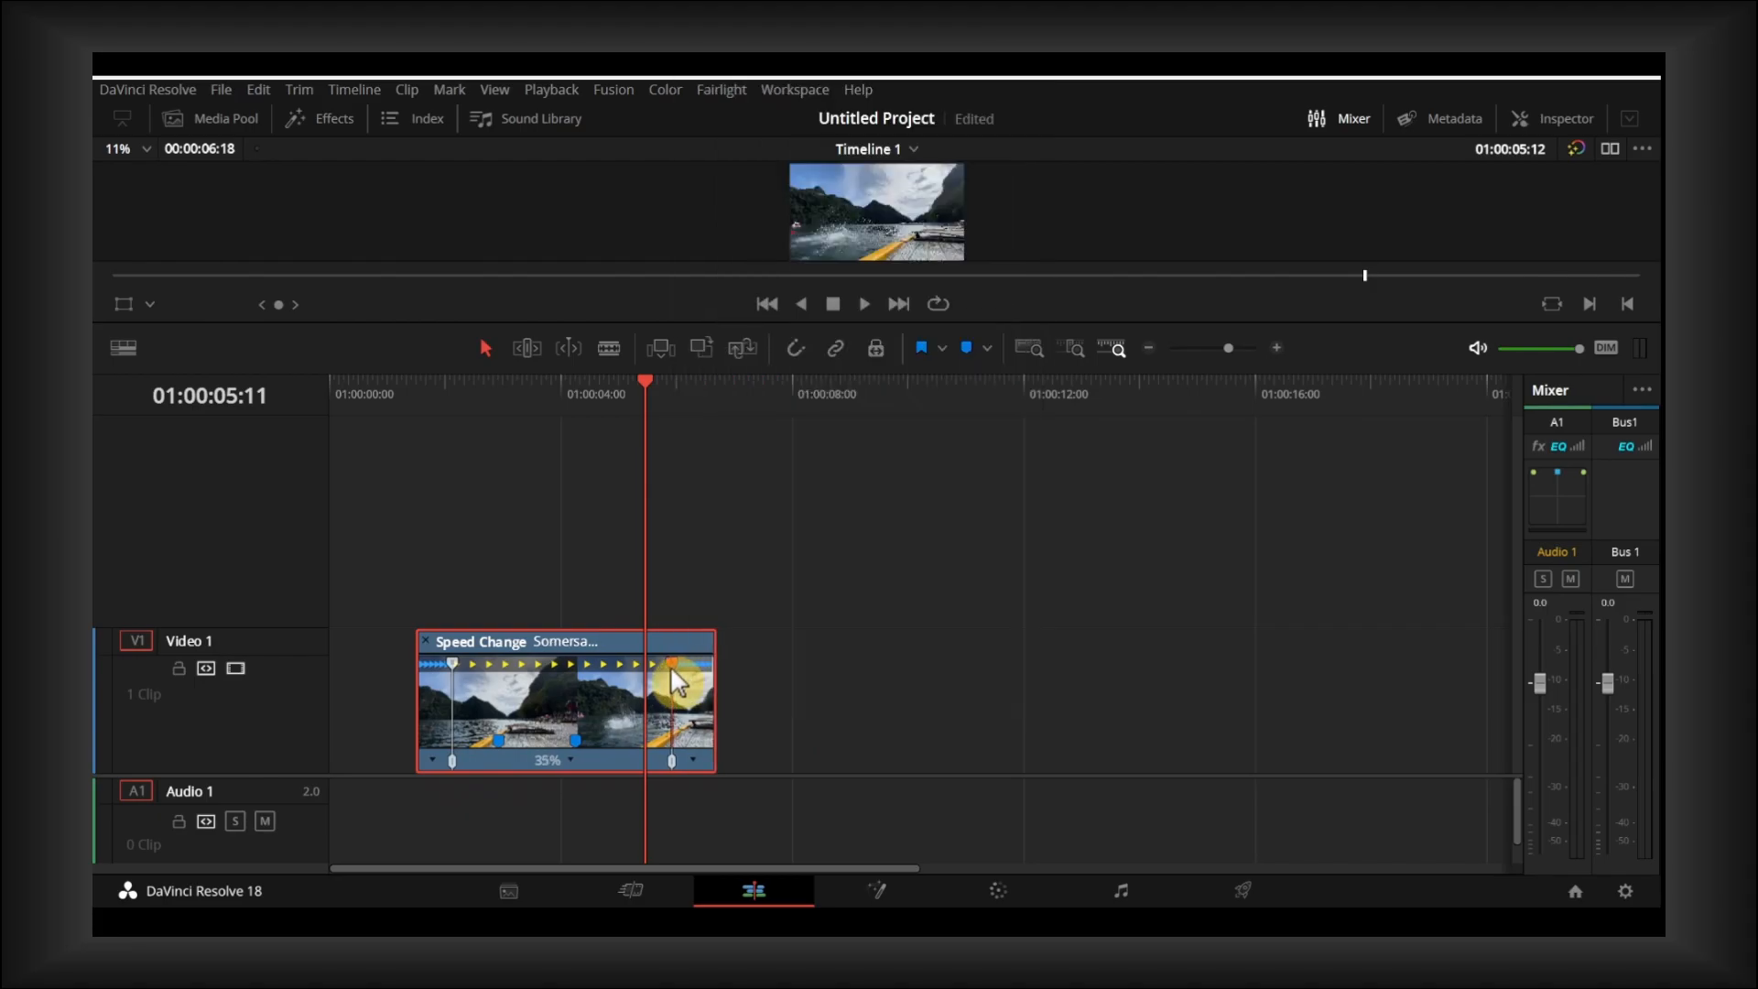
- Show the clip's retime curve and raise the second Retime Frame point to give 60% in the middle and 221% in the last segment
{"action": "right_click", "coordinate": [671, 667]}
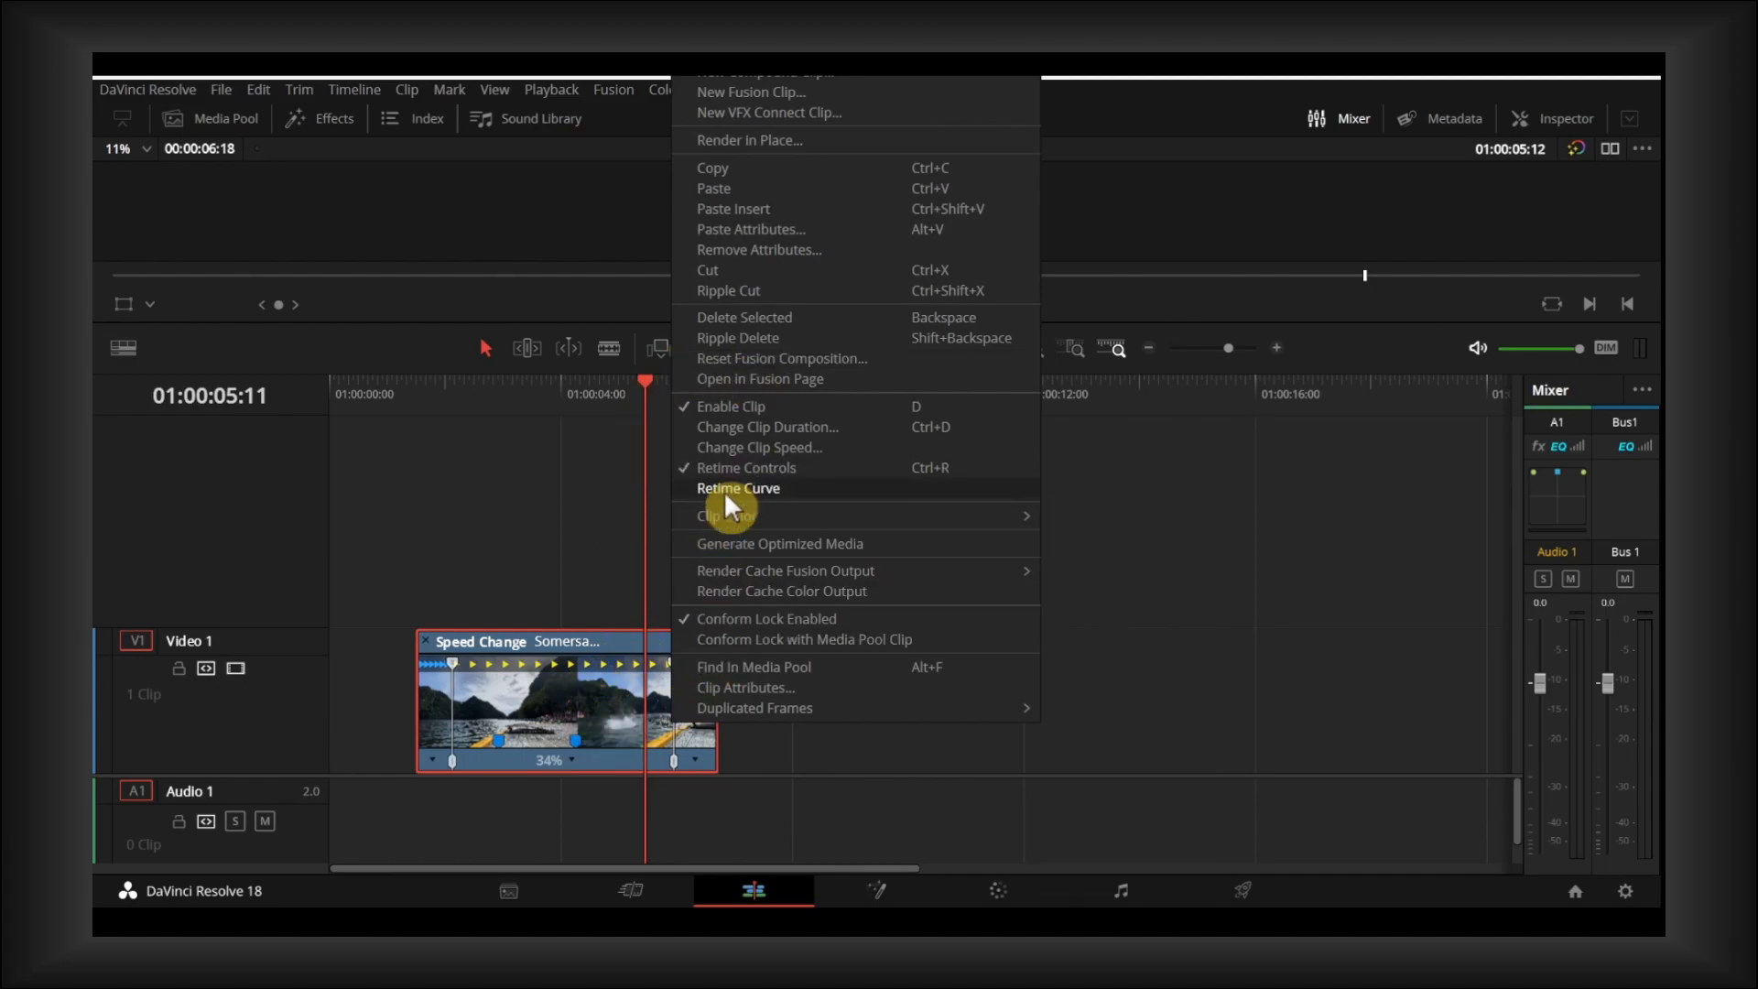
{"action": "left_click", "coordinate": [730, 490]}
{"action": "left_click_drag", "start_coordinate": [679, 694], "coordinate": [668, 676]}
{"action": "right_click", "coordinate": [665, 675]}
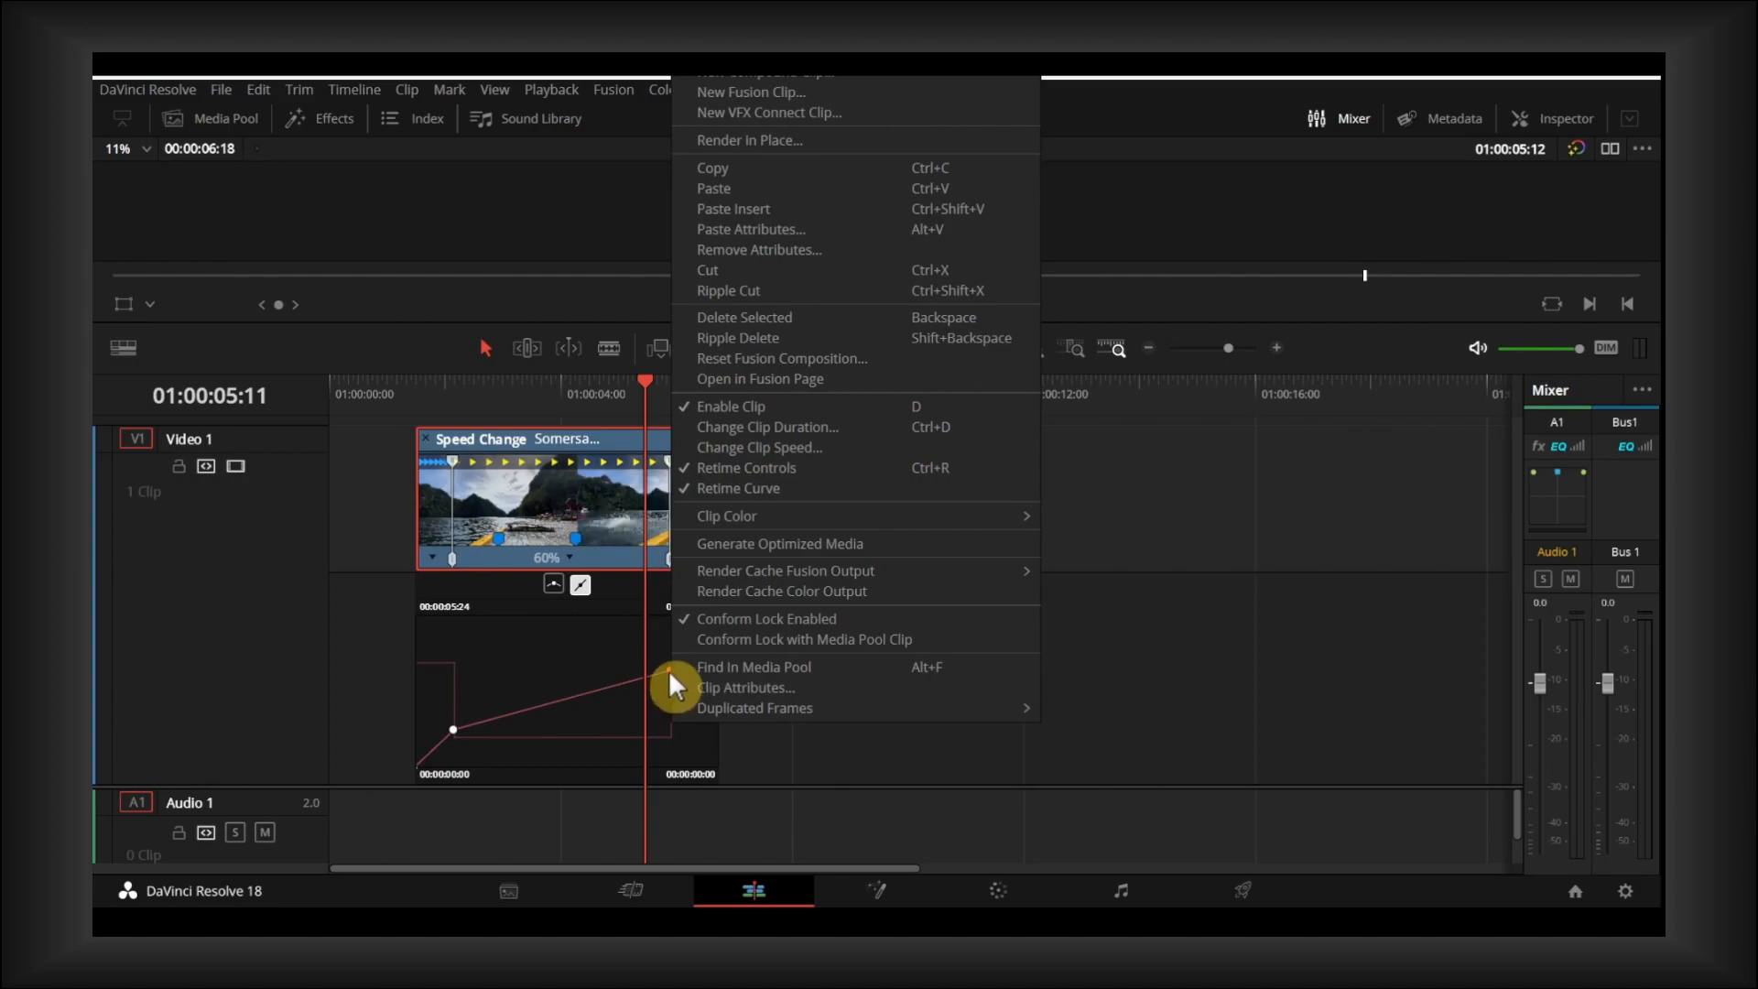
- Turn the second speed point into a smooth Bezier point and lengthen its handles for a more gradual transition
{"action": "left_click", "coordinate": [665, 670]}
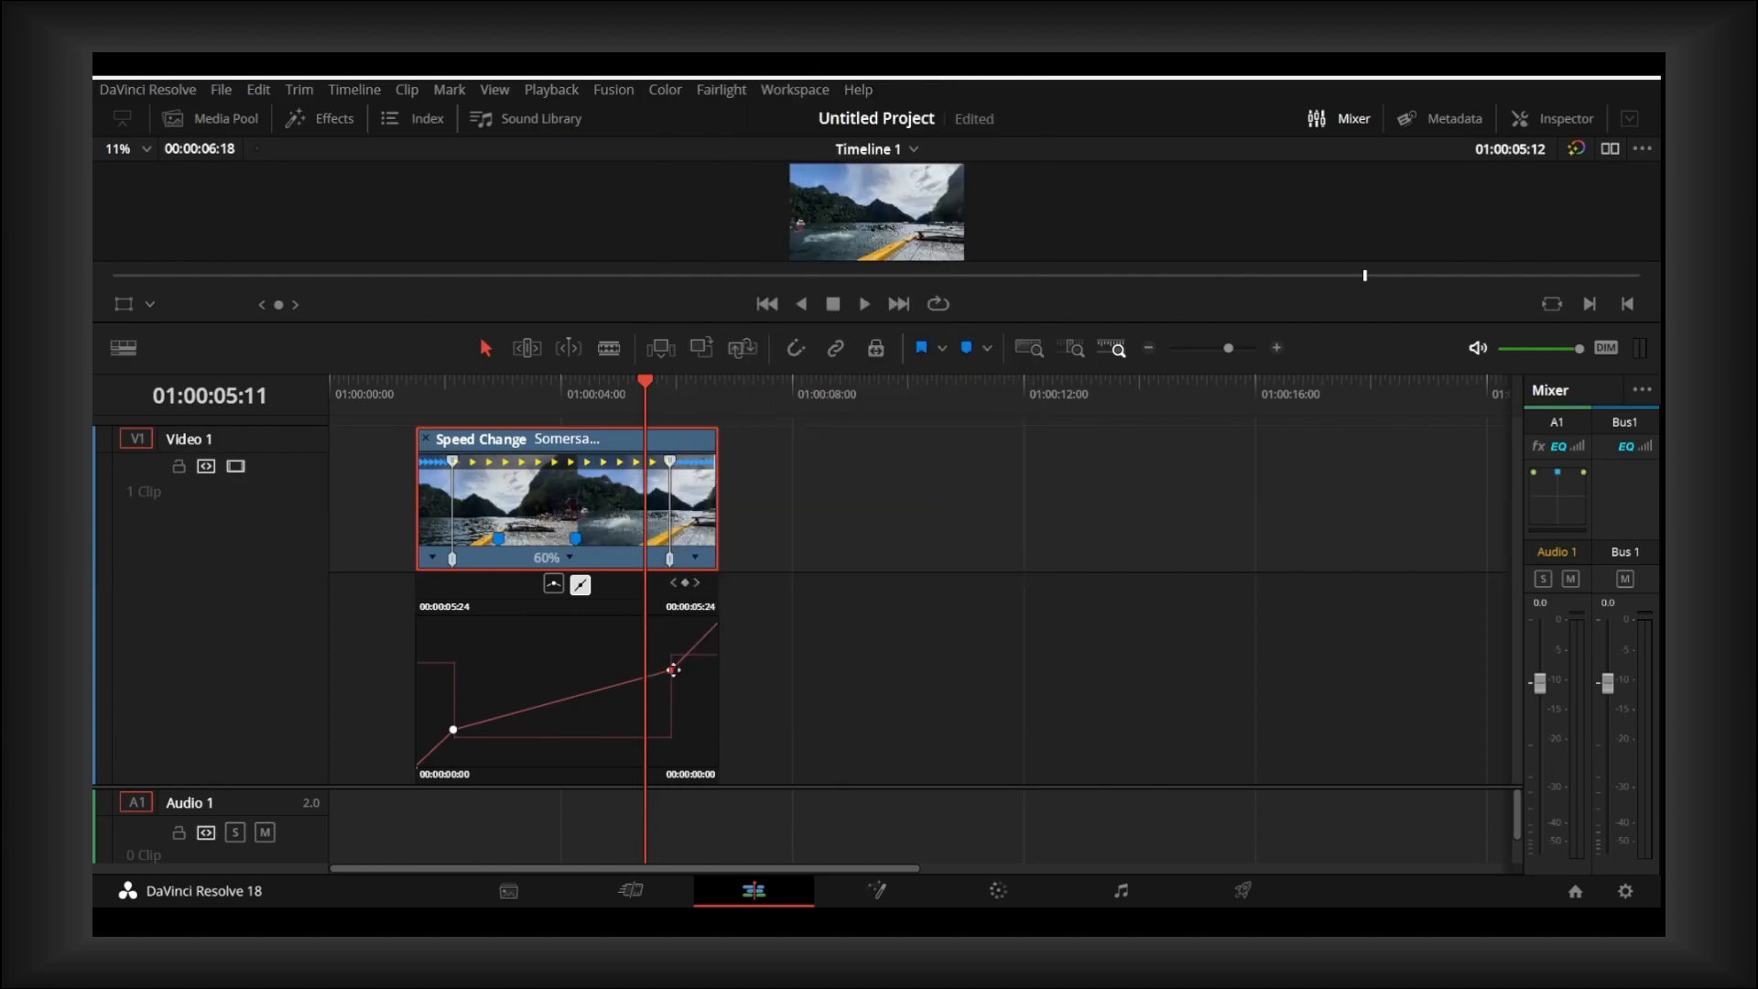
{"action": "left_click", "coordinate": [554, 584]}
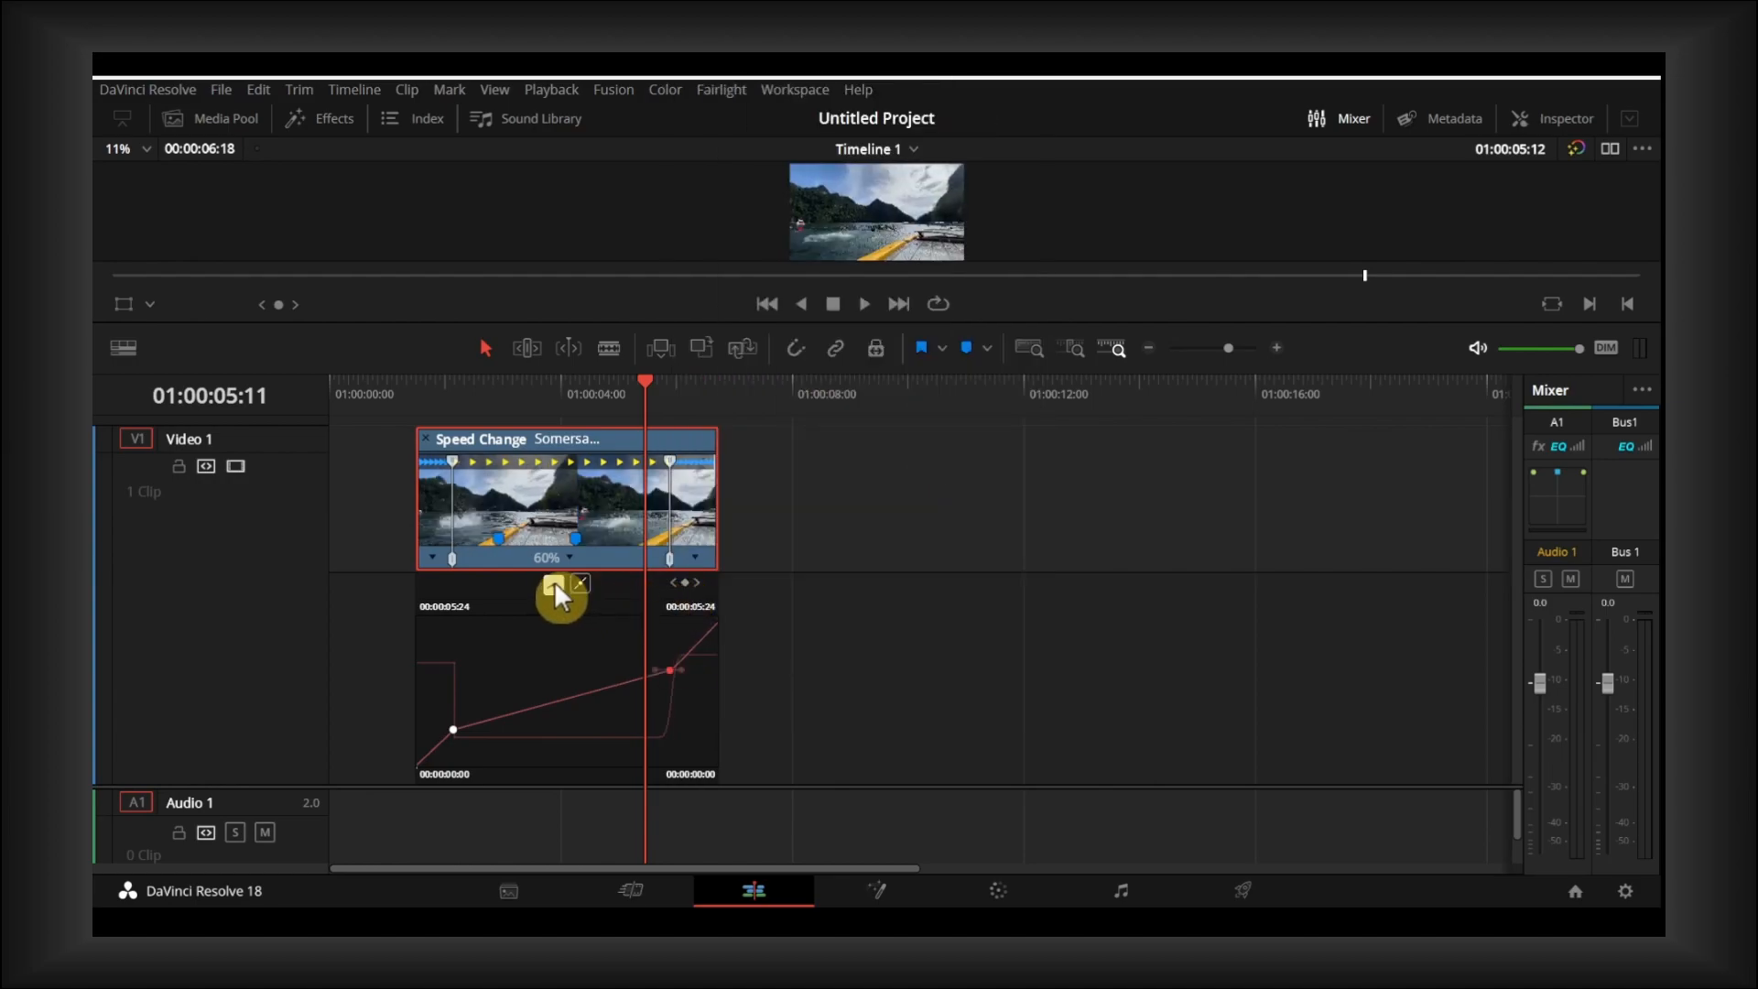
{"action": "left_click", "coordinate": [674, 670]}
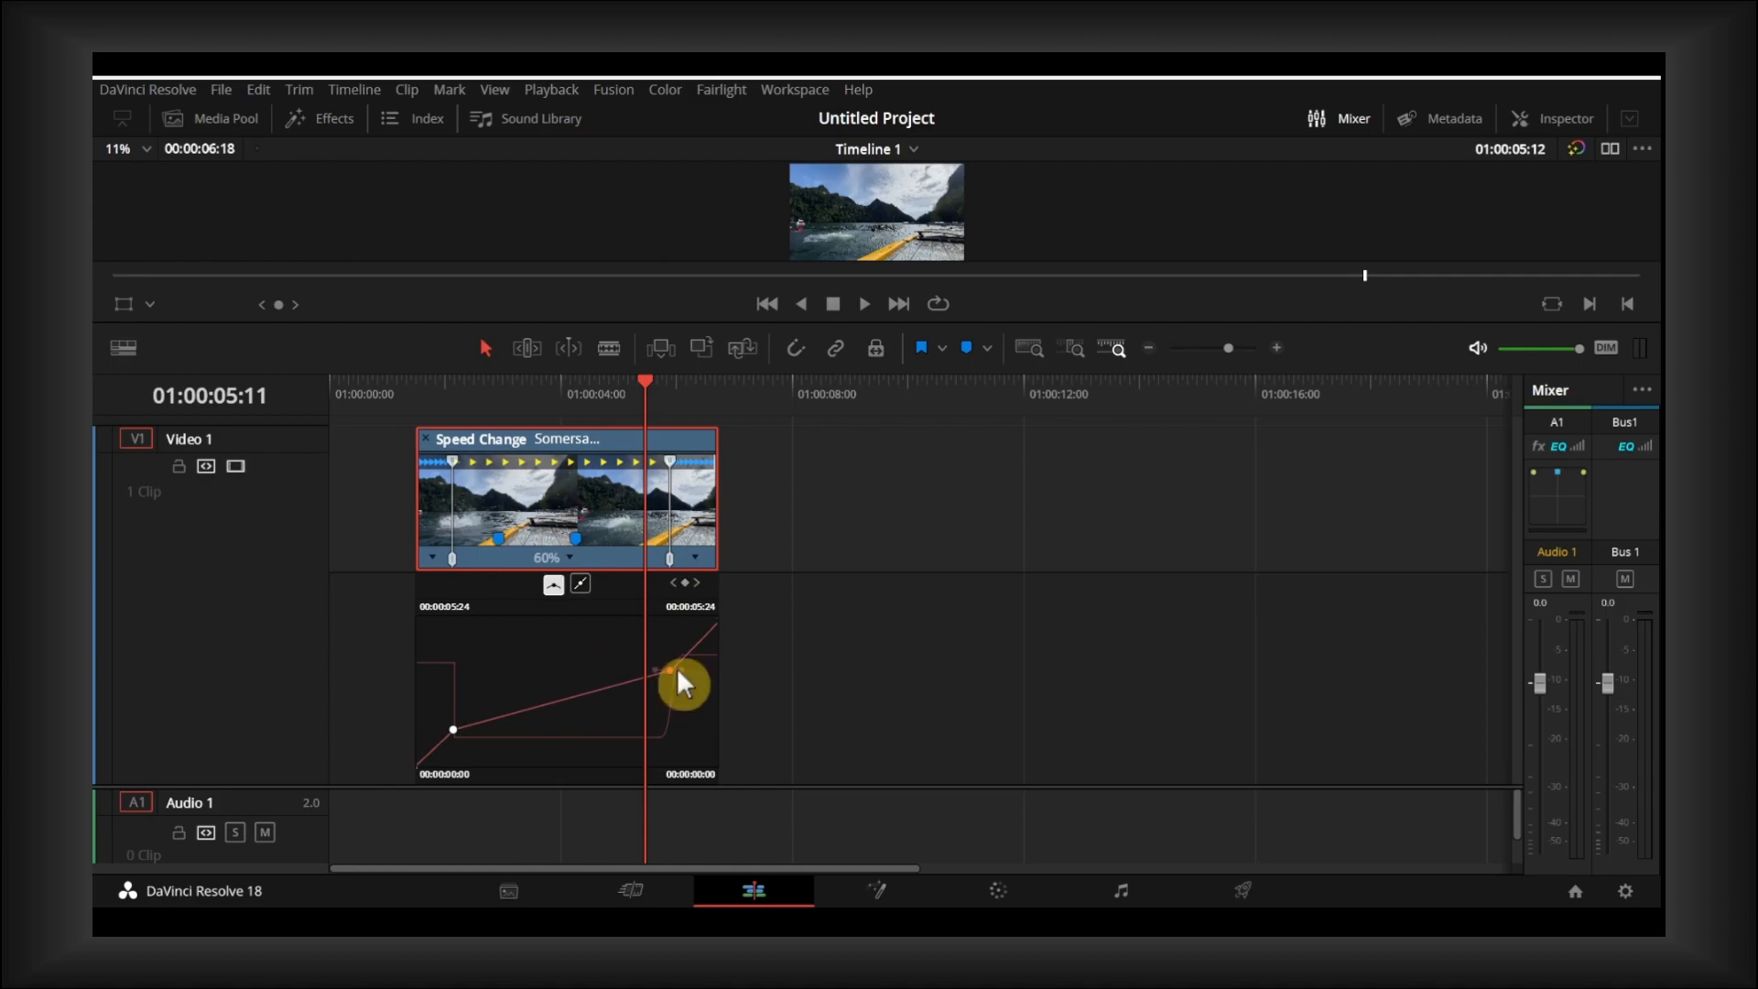
{"action": "left_click_drag", "start_coordinate": [689, 670], "coordinate": [703, 670]}
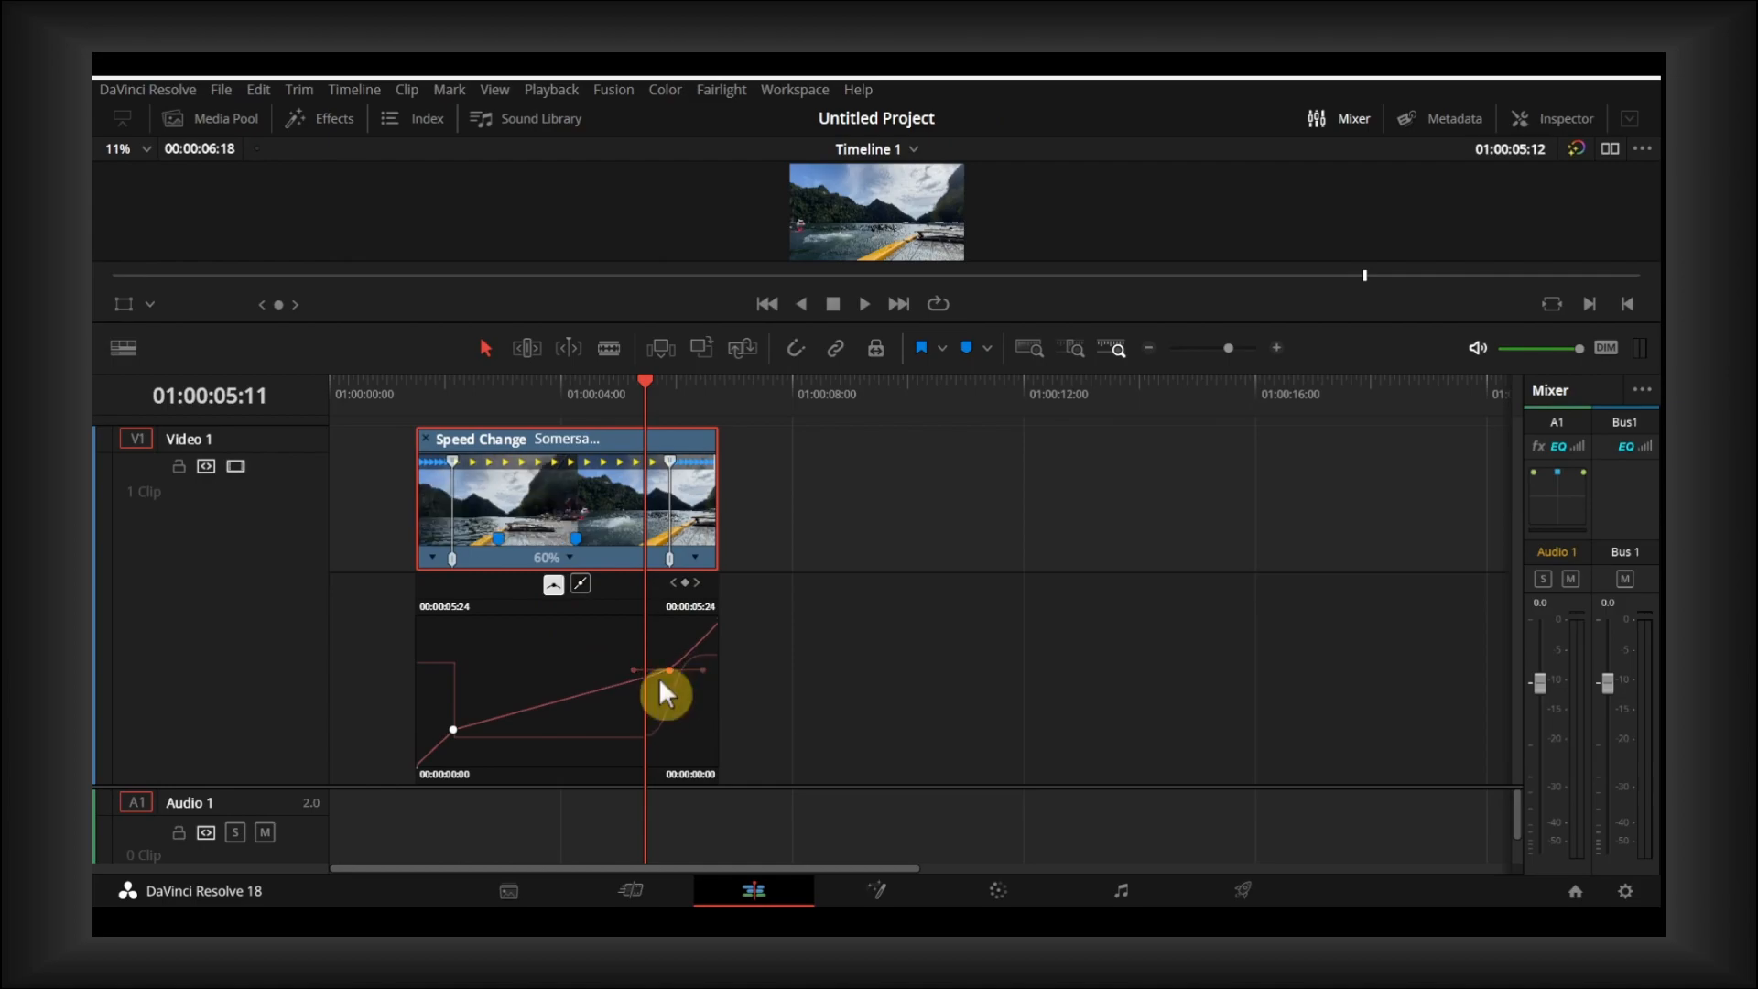
- Turn the first speed point into a smooth Bezier point and lengthen its handles to ease into the slow motion
{"action": "scroll", "coordinate": [600, 676], "scroll_direction": "up", "scroll_amount": 5, "text": "alt"}
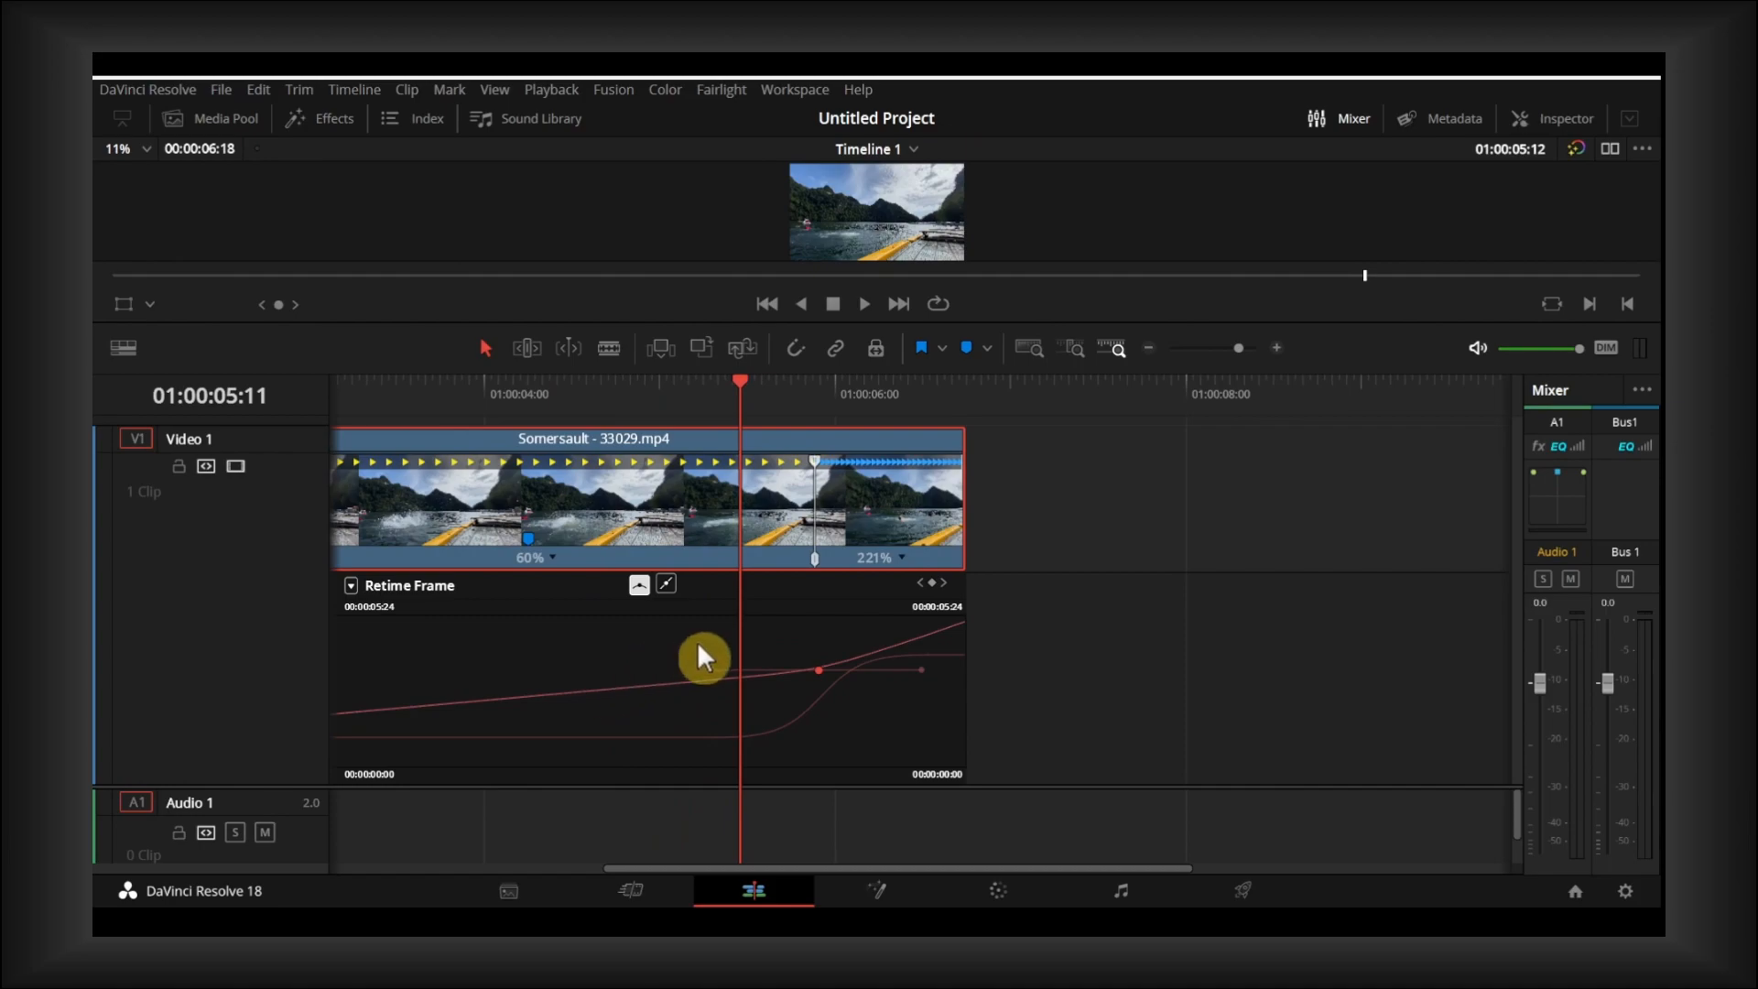
{"action": "left_click_drag", "start_coordinate": [683, 867], "coordinate": [533, 866]}
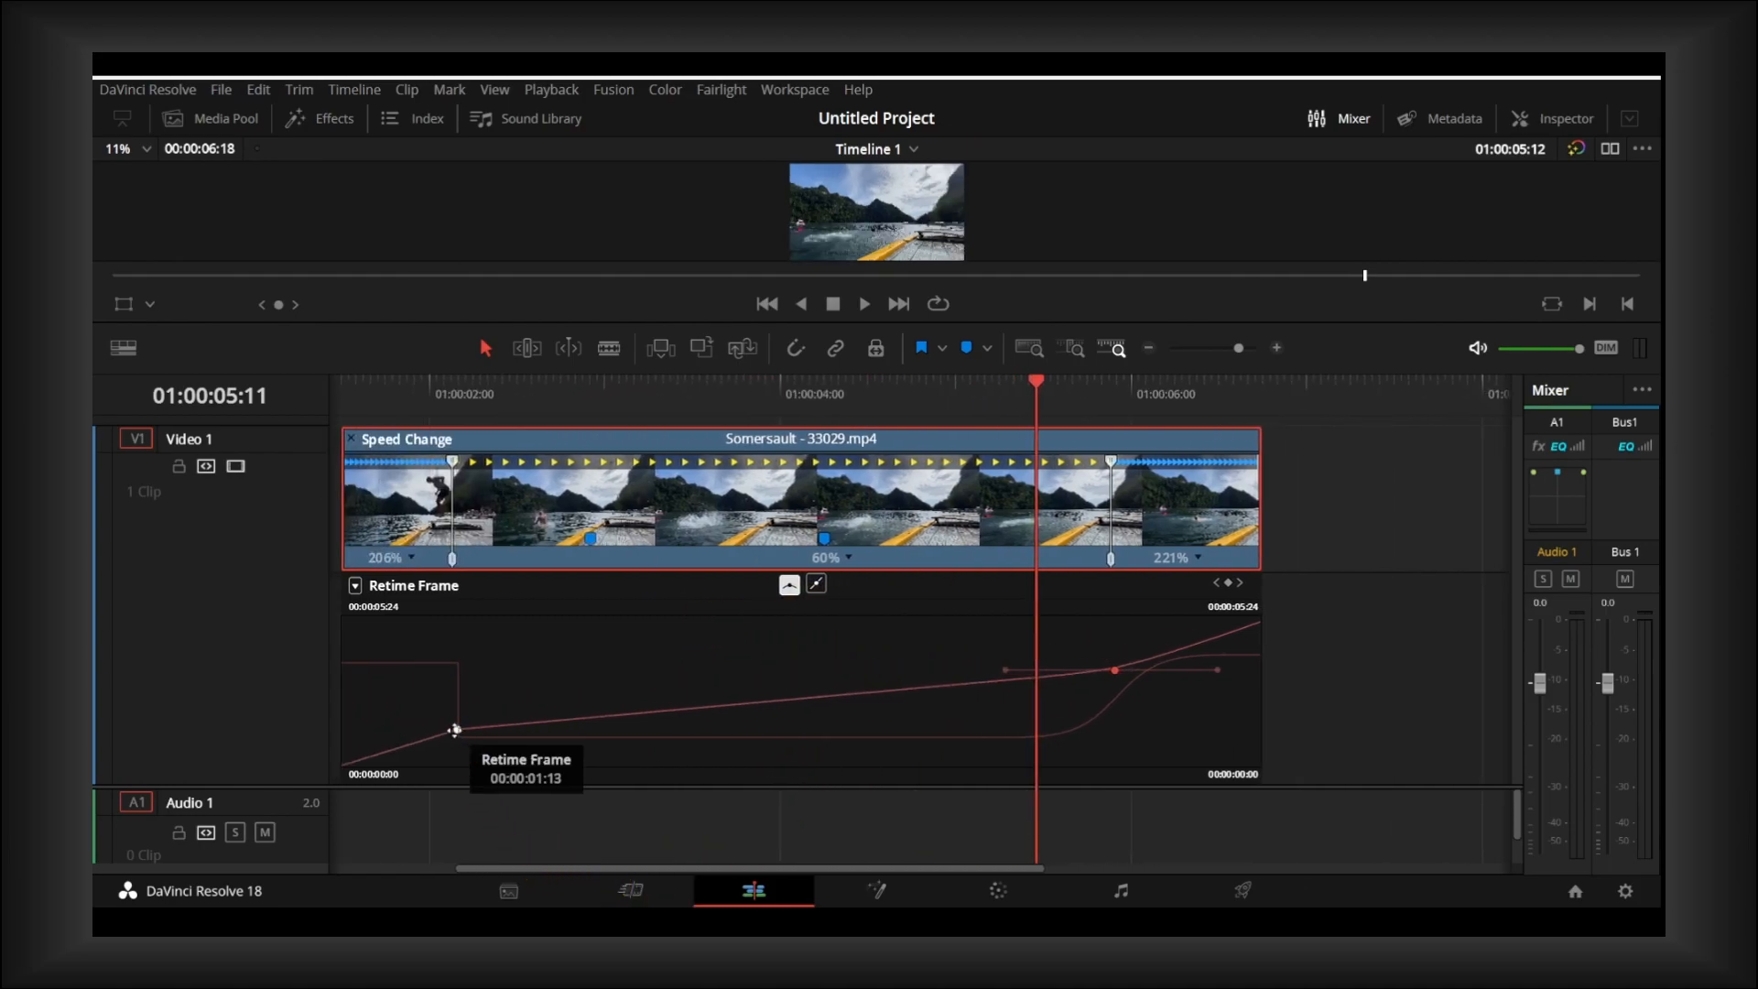
{"action": "left_click", "coordinate": [456, 729]}
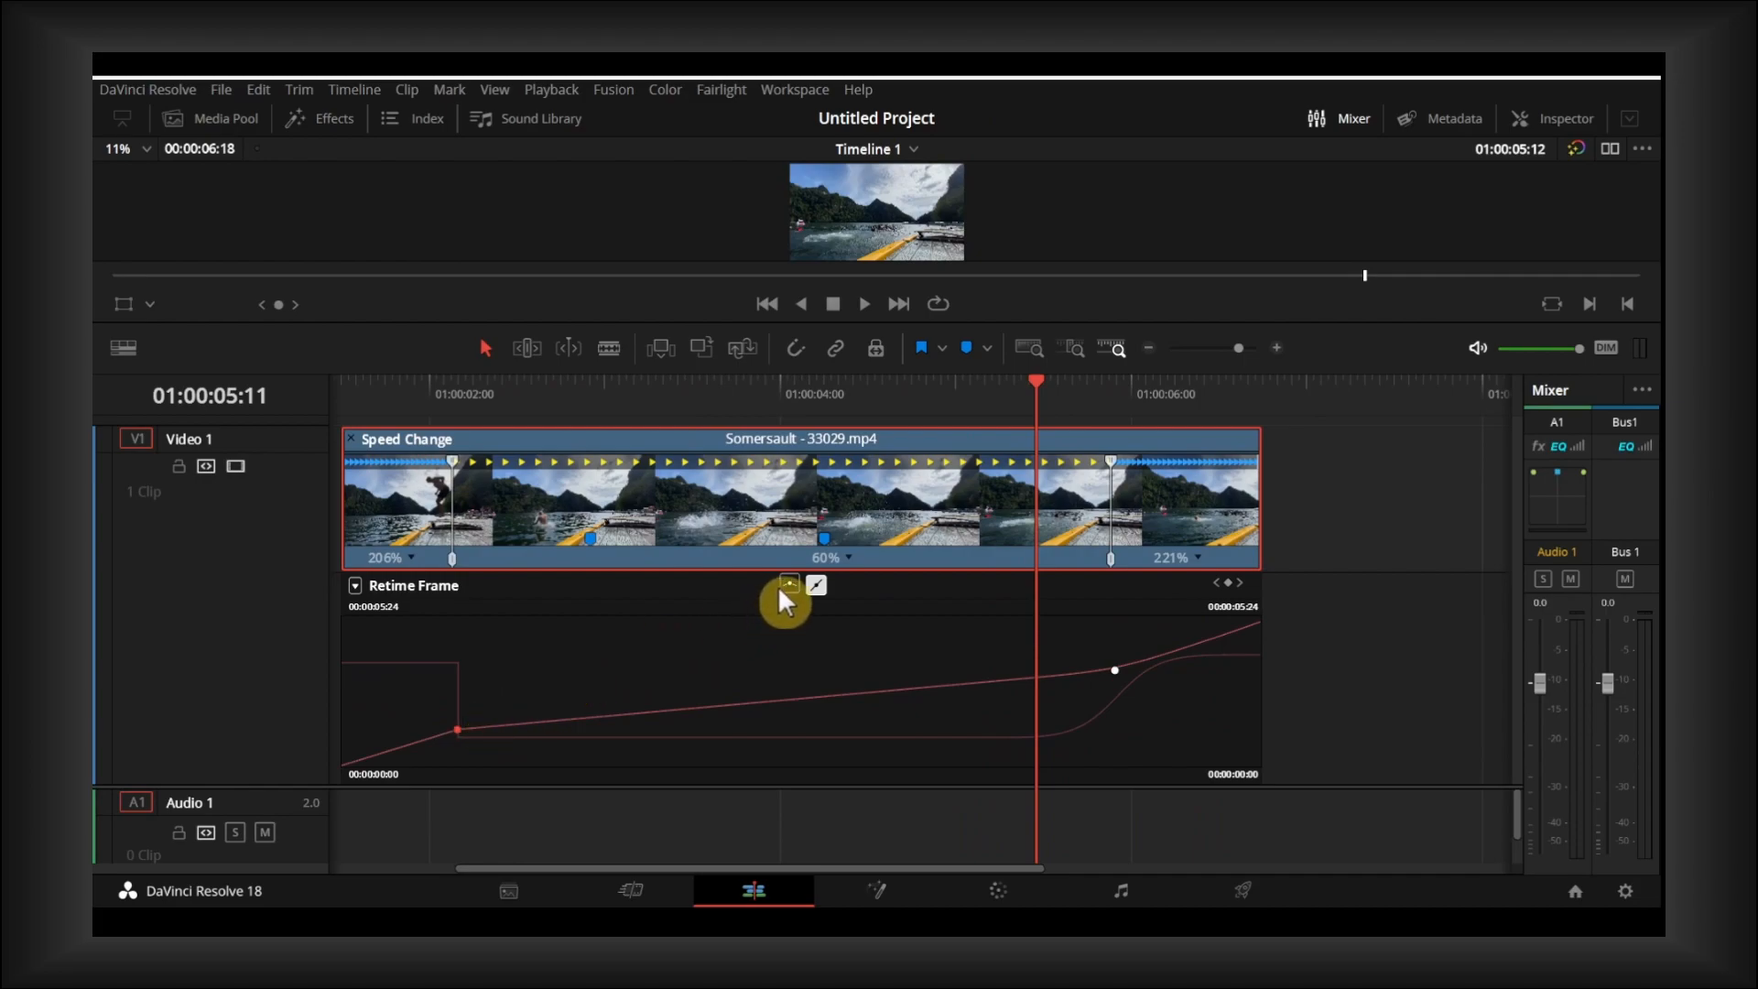
{"action": "left_click", "coordinate": [456, 728]}
{"action": "left_click_drag", "start_coordinate": [580, 865], "coordinate": [528, 868]}
{"action": "left_click", "coordinate": [894, 582]}
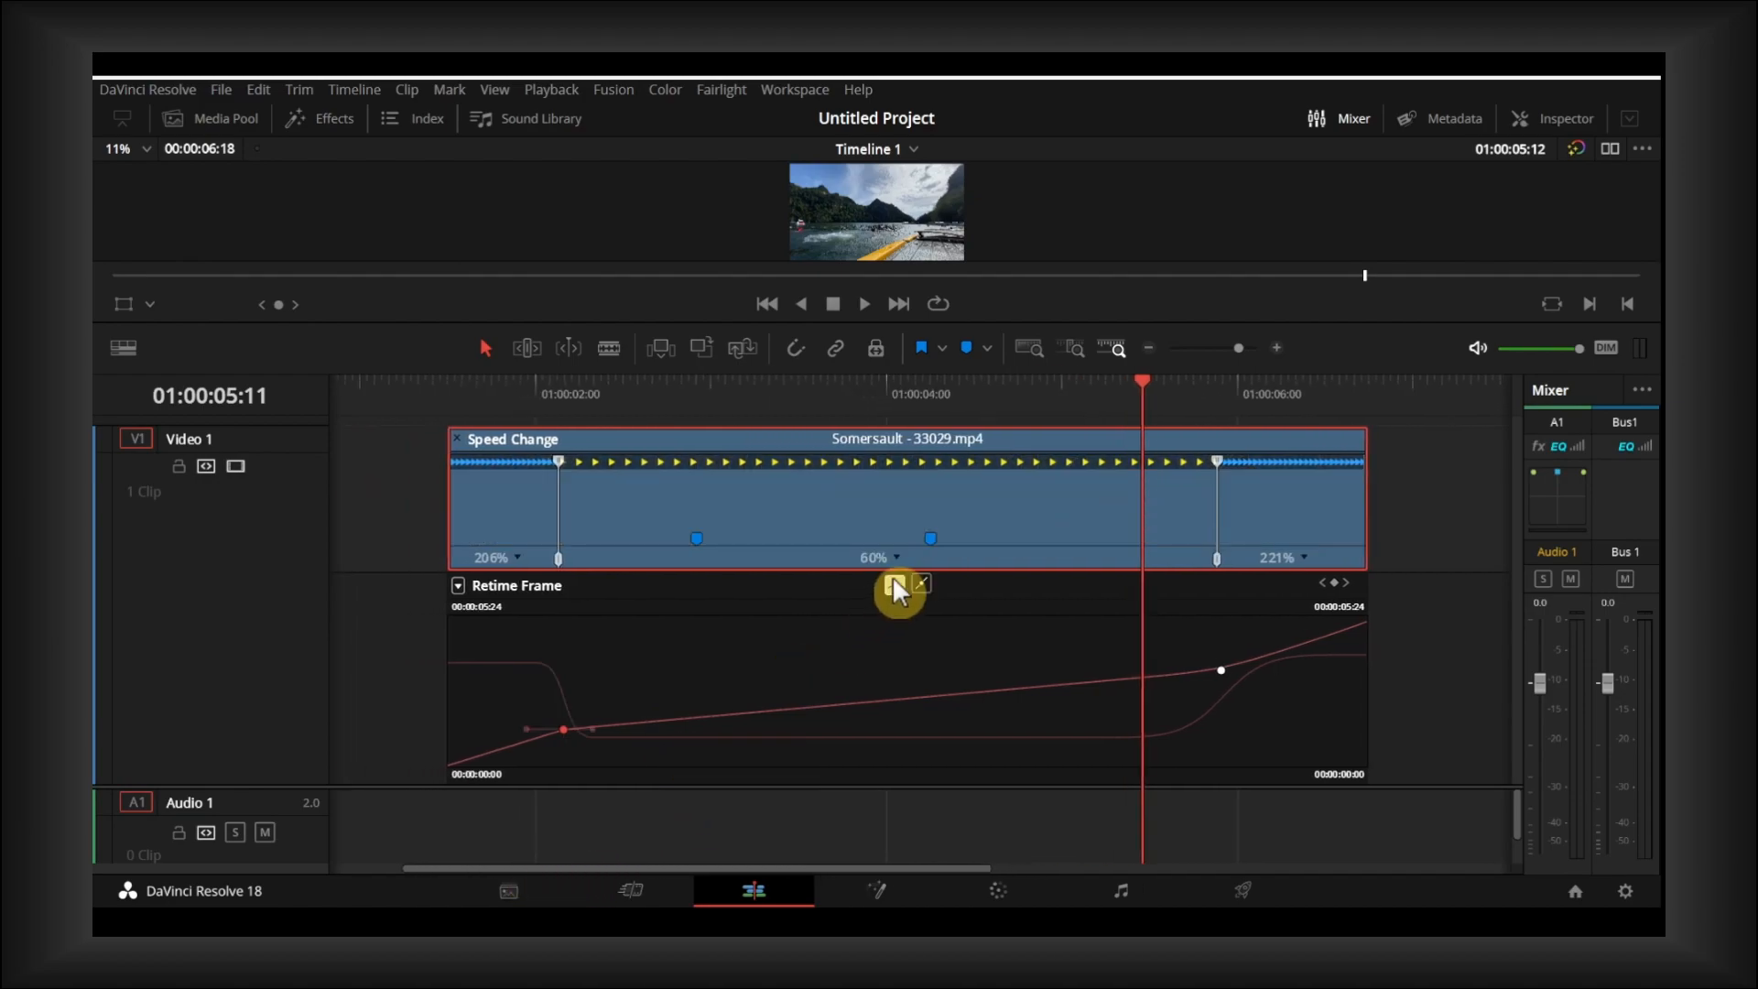
{"action": "left_click_drag", "start_coordinate": [600, 728], "coordinate": [665, 724]}
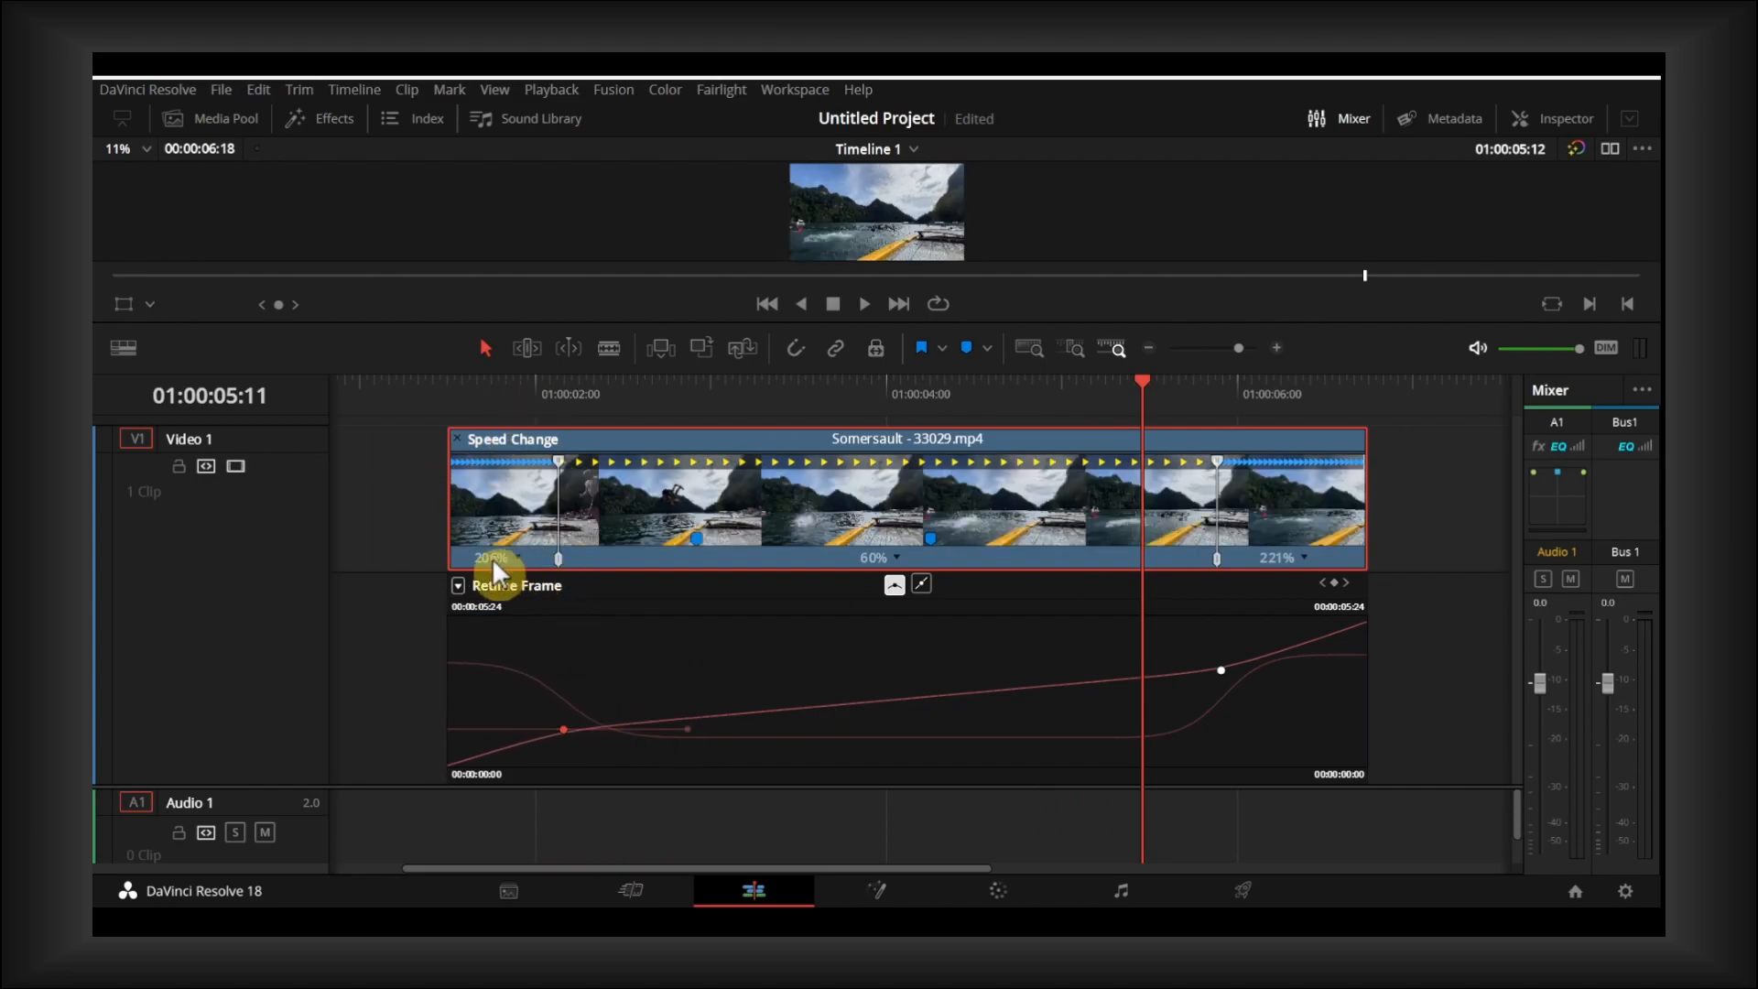
- Turn off the Retime Frame curve and make Retime Speed the active curve
{"action": "left_click", "coordinate": [458, 585]}
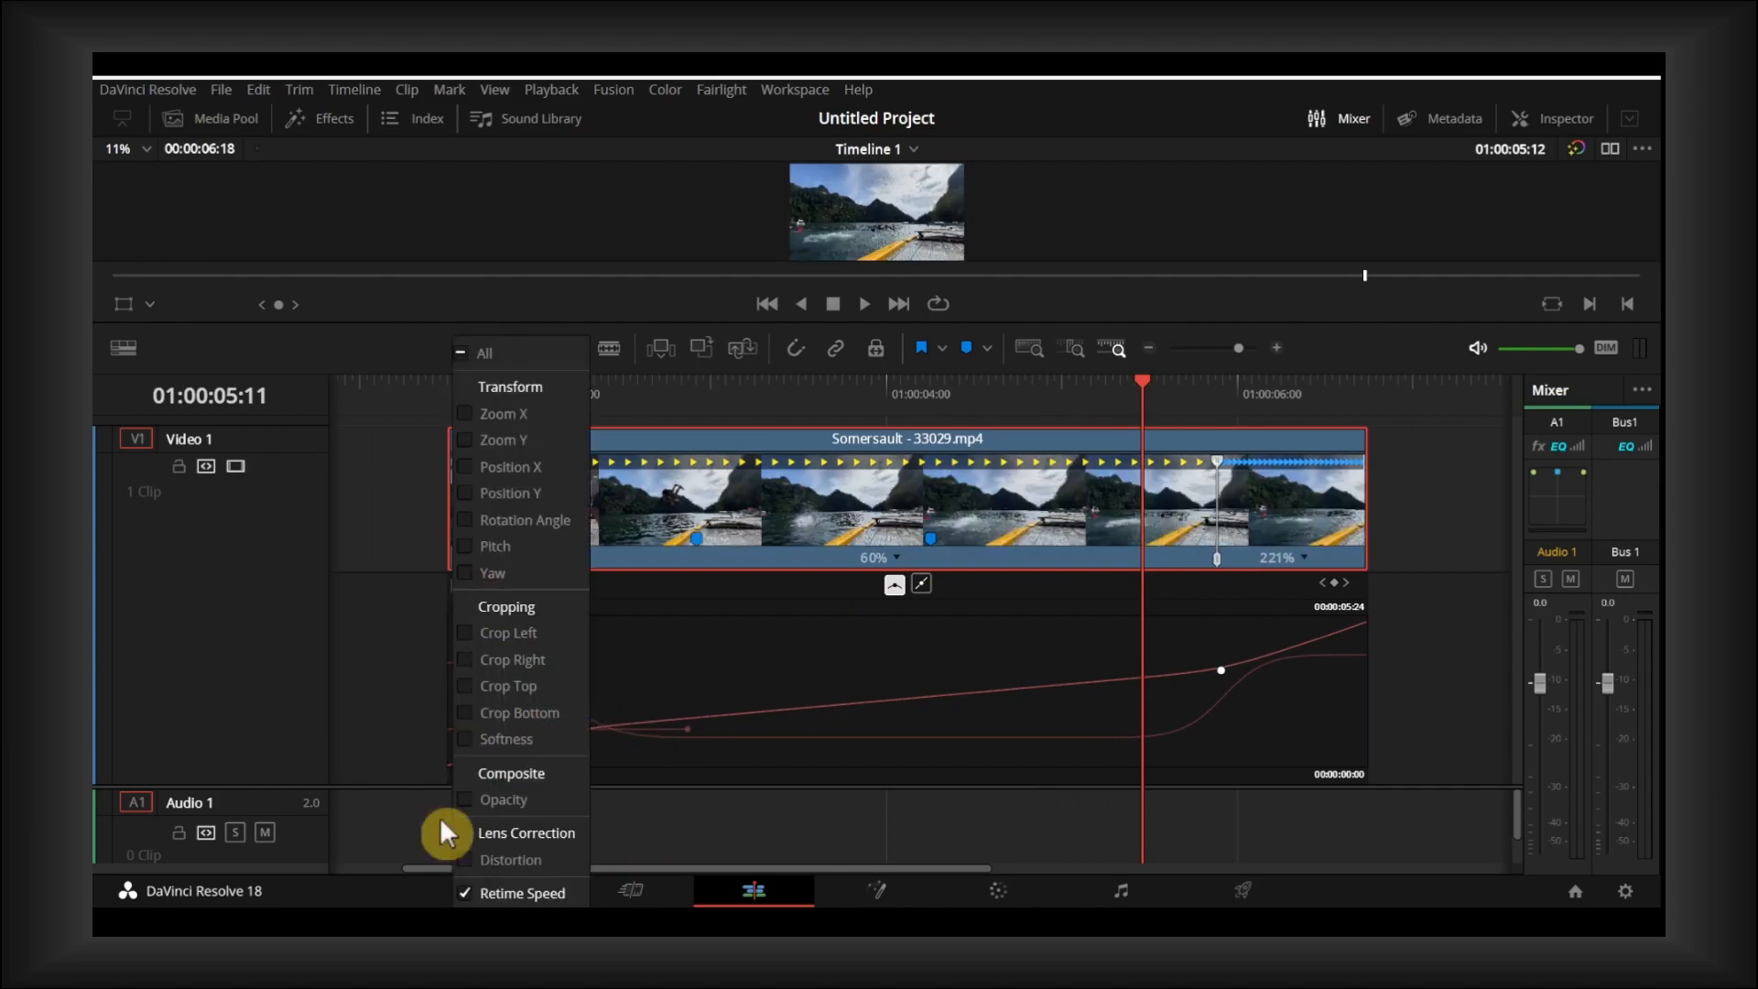
{"action": "left_click", "coordinate": [486, 918]}
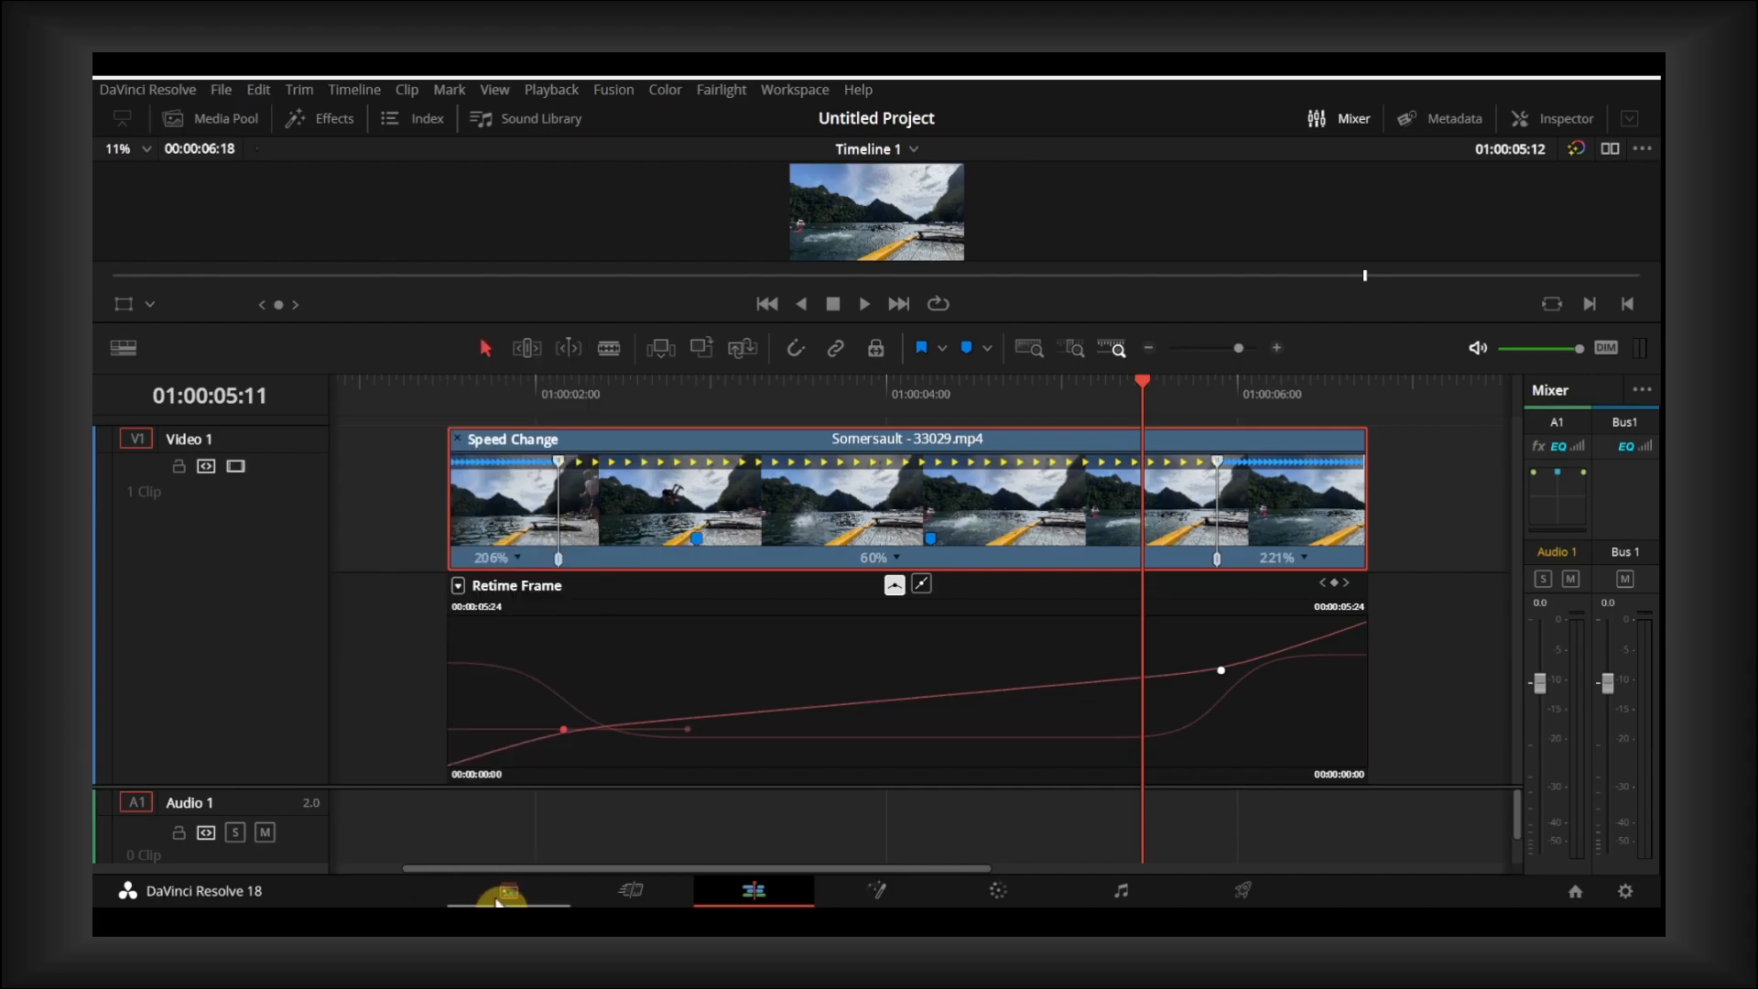
{"action": "left_click", "coordinate": [459, 587]}
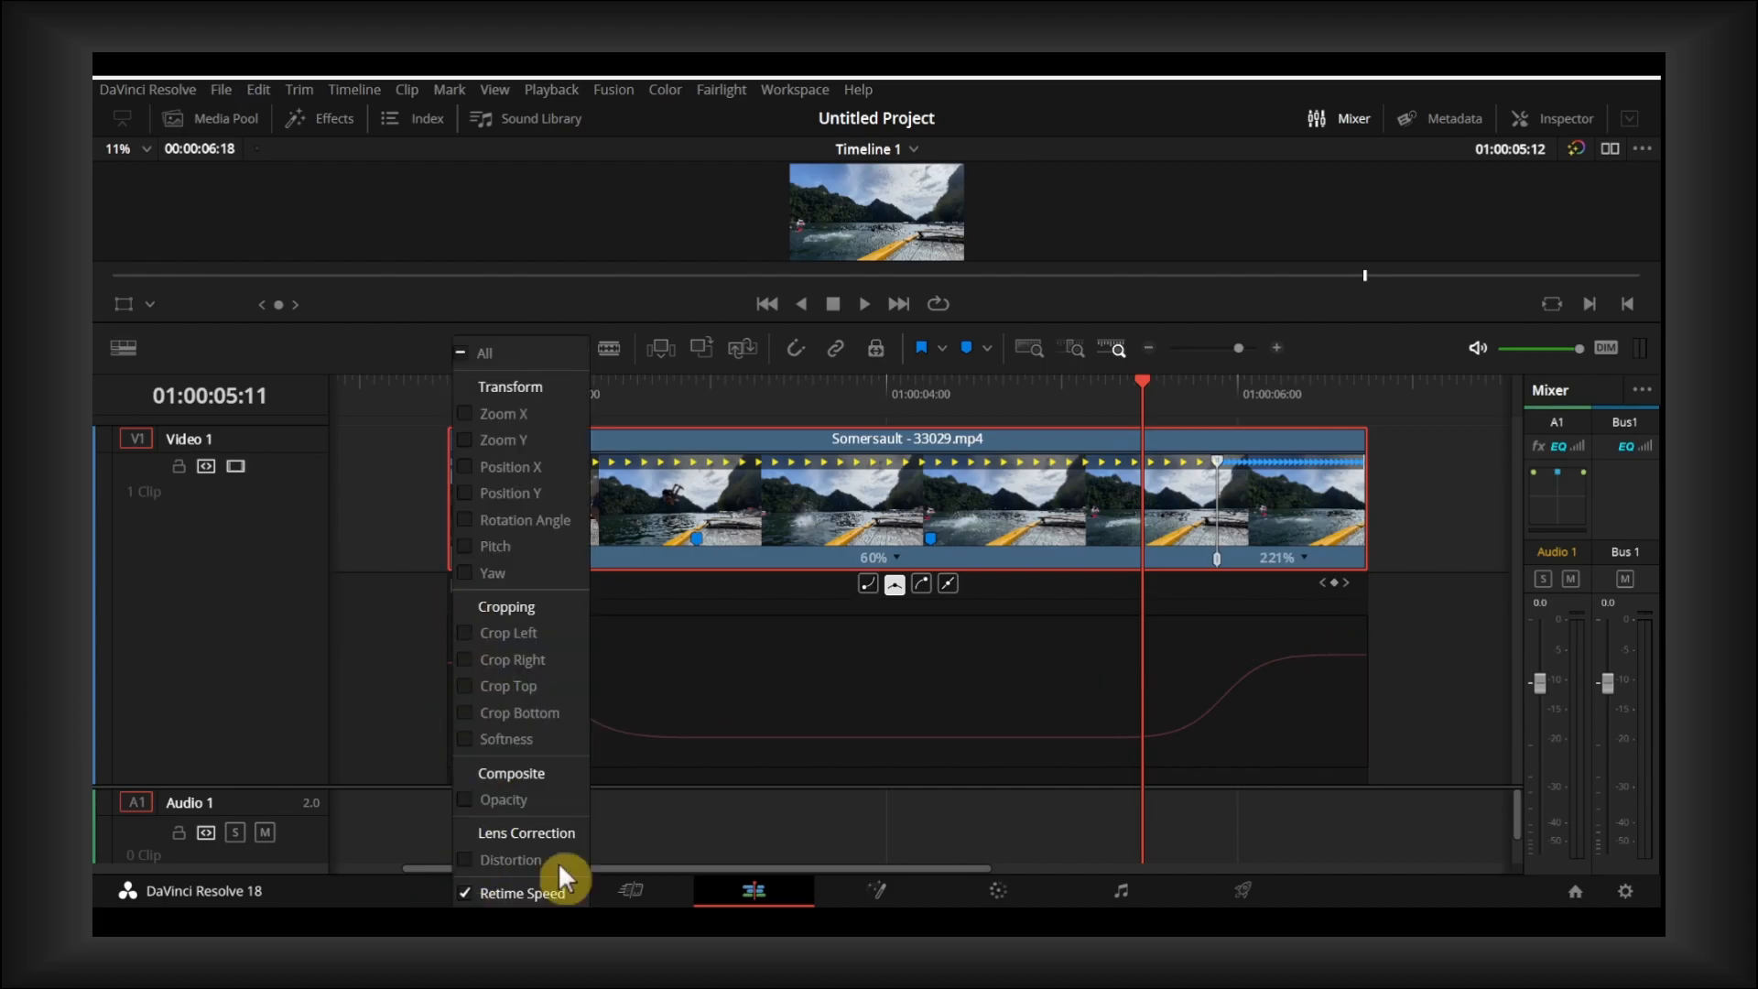
{"action": "left_click", "coordinate": [512, 892]}
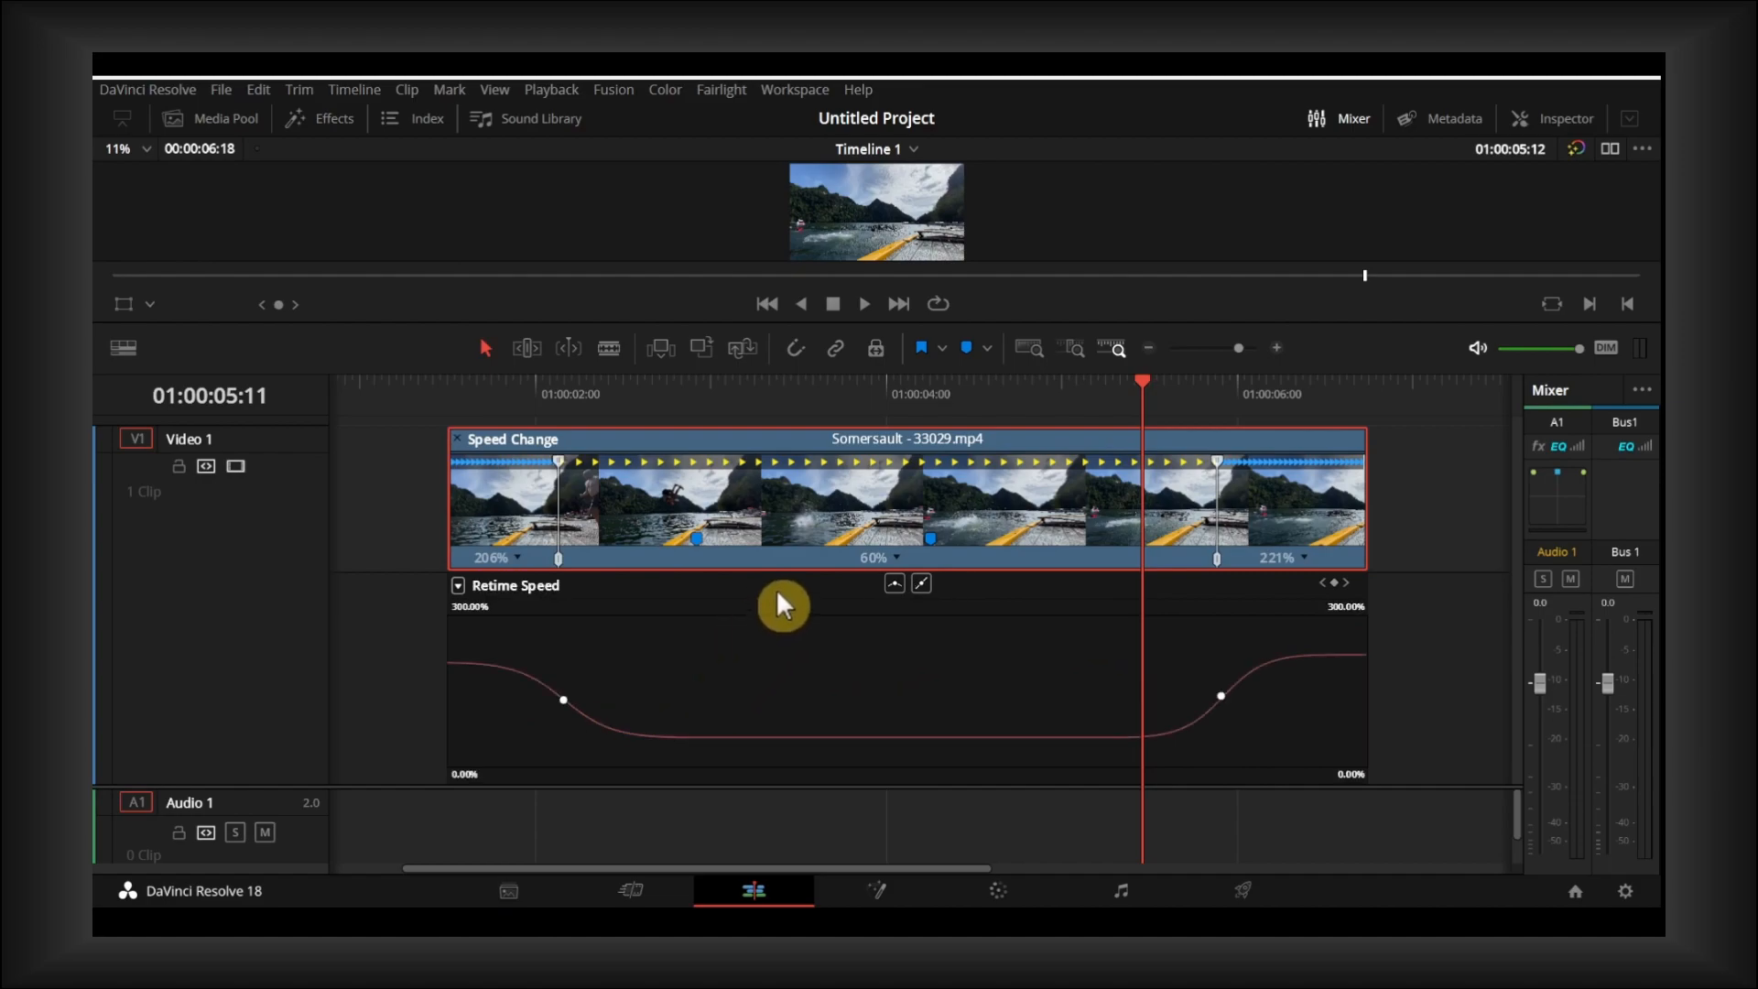
- Scrub through the clip from the timeline start to check the smoothed speed transitions
{"action": "scroll", "coordinate": [777, 589], "scroll_direction": "right", "scroll_amount": 3}
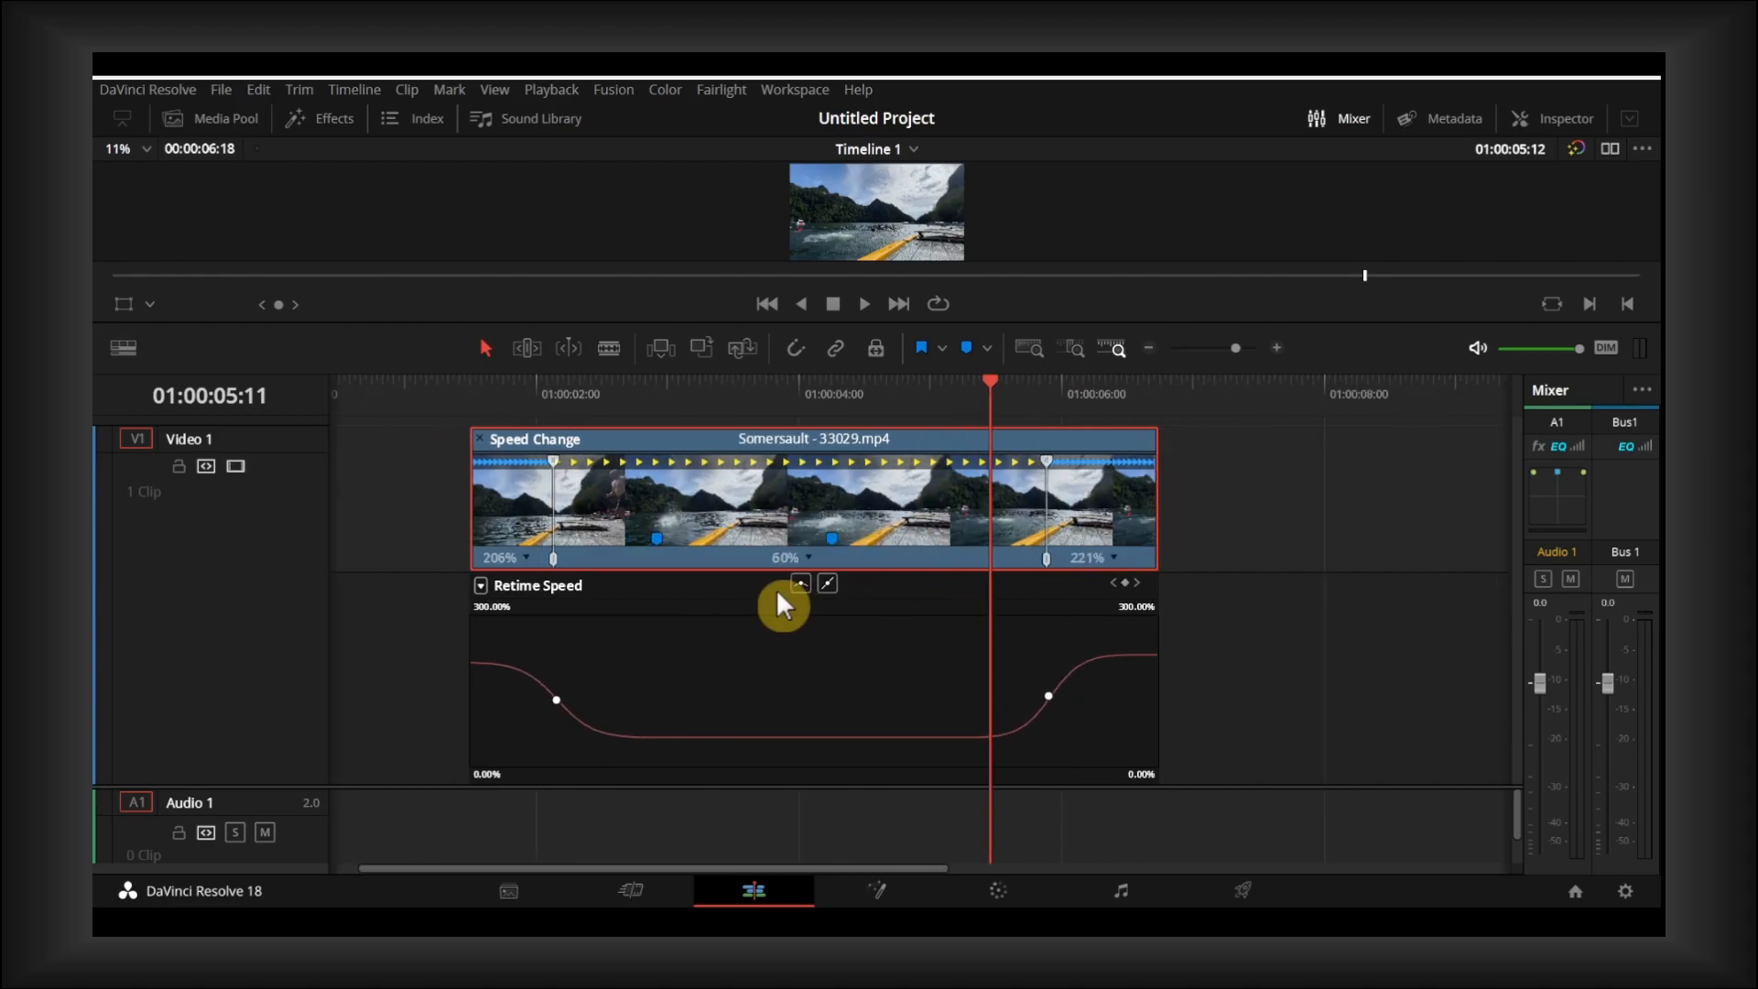
{"action": "mouse_move", "coordinate": [742, 392]}
{"action": "left_mouse_down"}
{"action": "mouse_move", "coordinate": [447, 390]}
{"action": "mouse_move", "coordinate": [745, 383]}
{"action": "left_mouse_up"}
{"action": "key", "text": "Home"}
{"action": "left_click_drag", "start_coordinate": [620, 392], "coordinate": [1025, 392]}
{"action": "scroll", "coordinate": [828, 568], "scroll_direction": "right", "scroll_amount": 5}
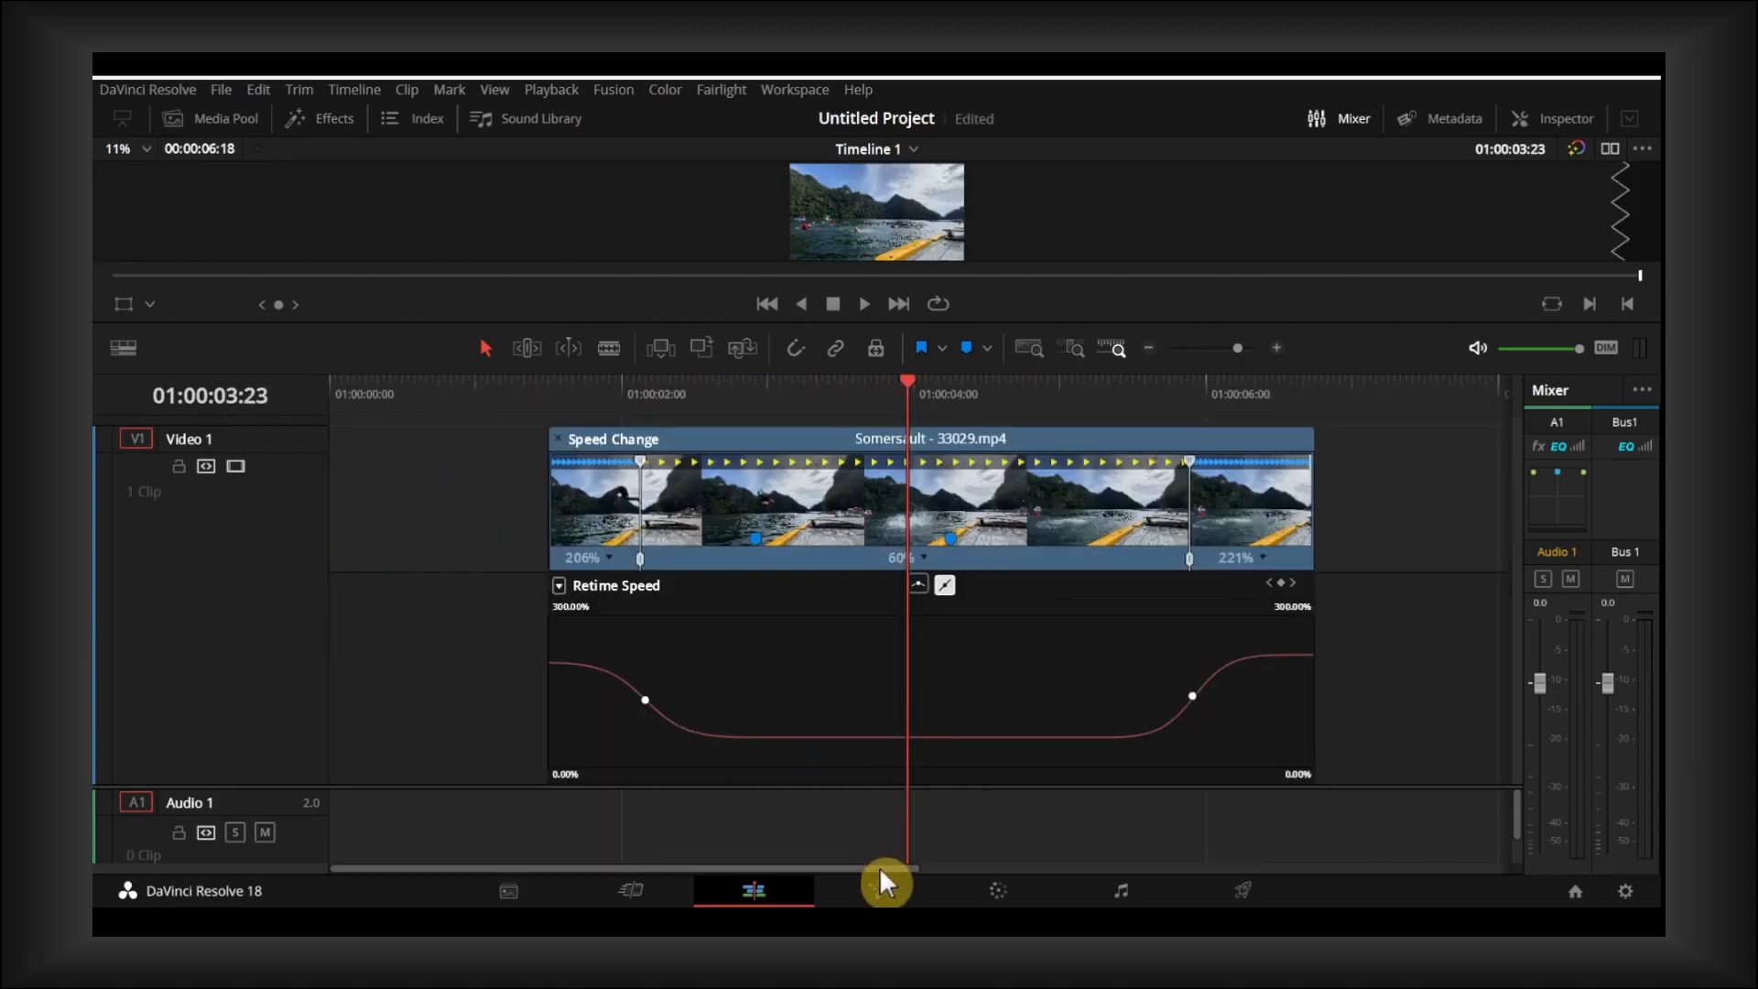
{"action": "left_click_drag", "start_coordinate": [880, 869], "coordinate": [893, 869]}
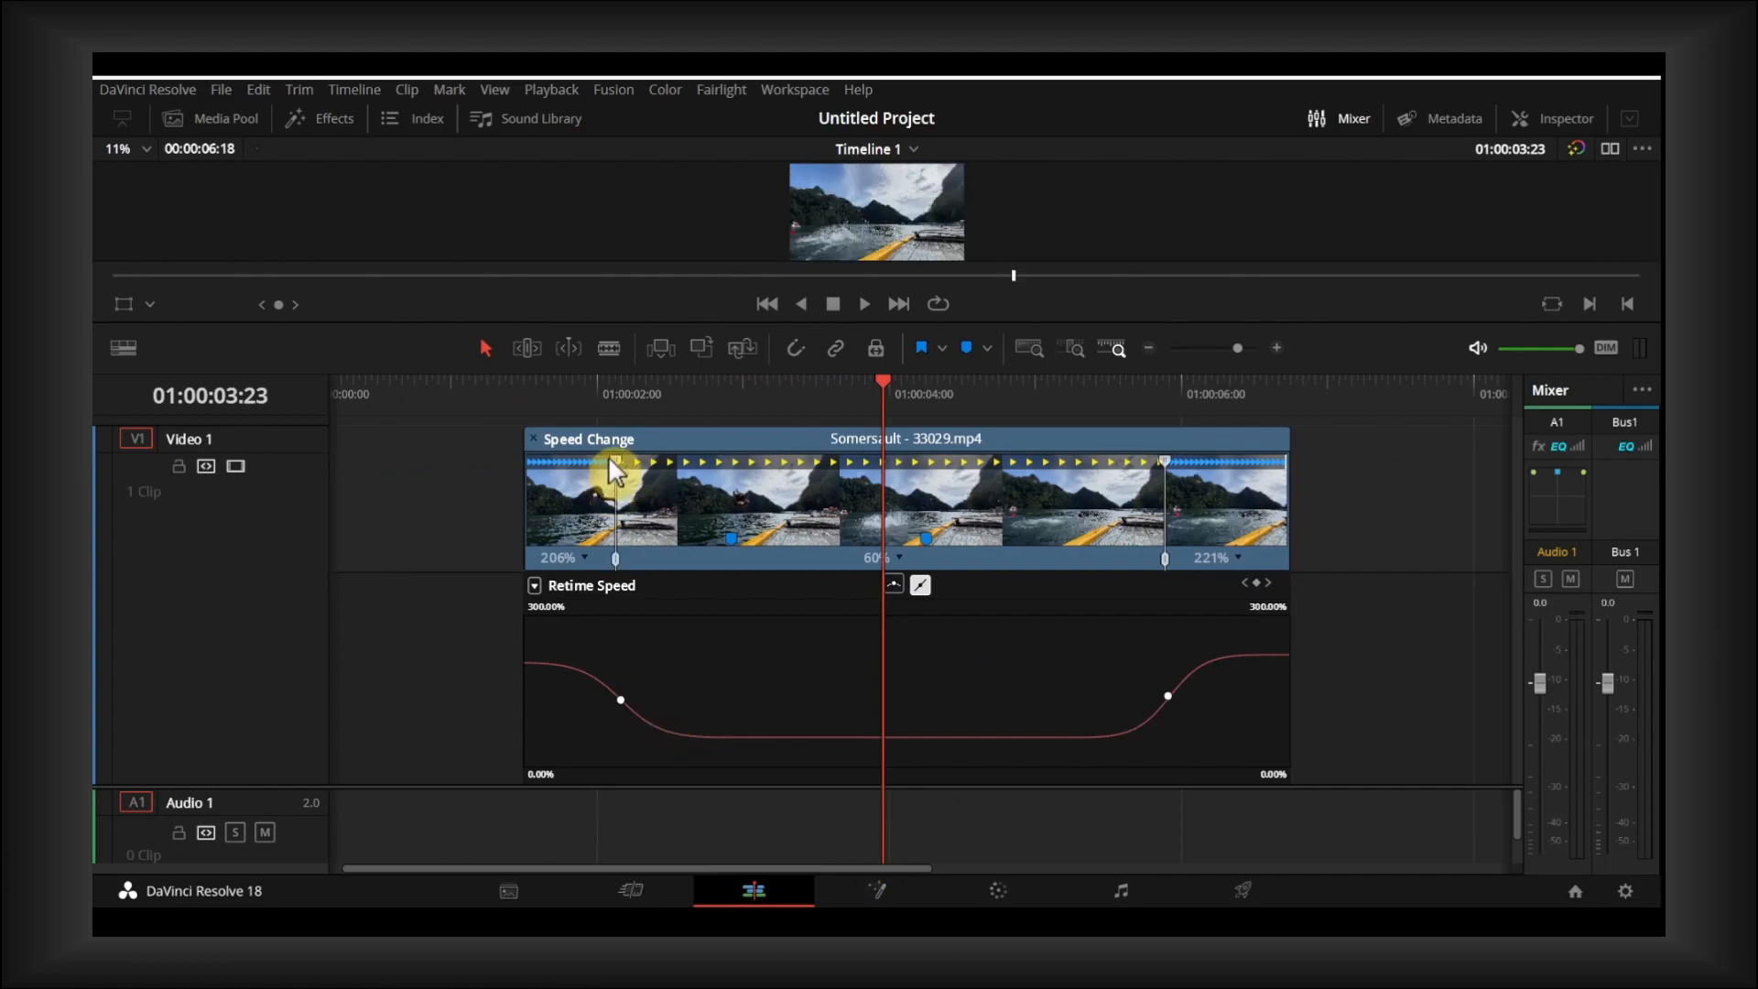
{"action": "left_click", "coordinate": [893, 561]}
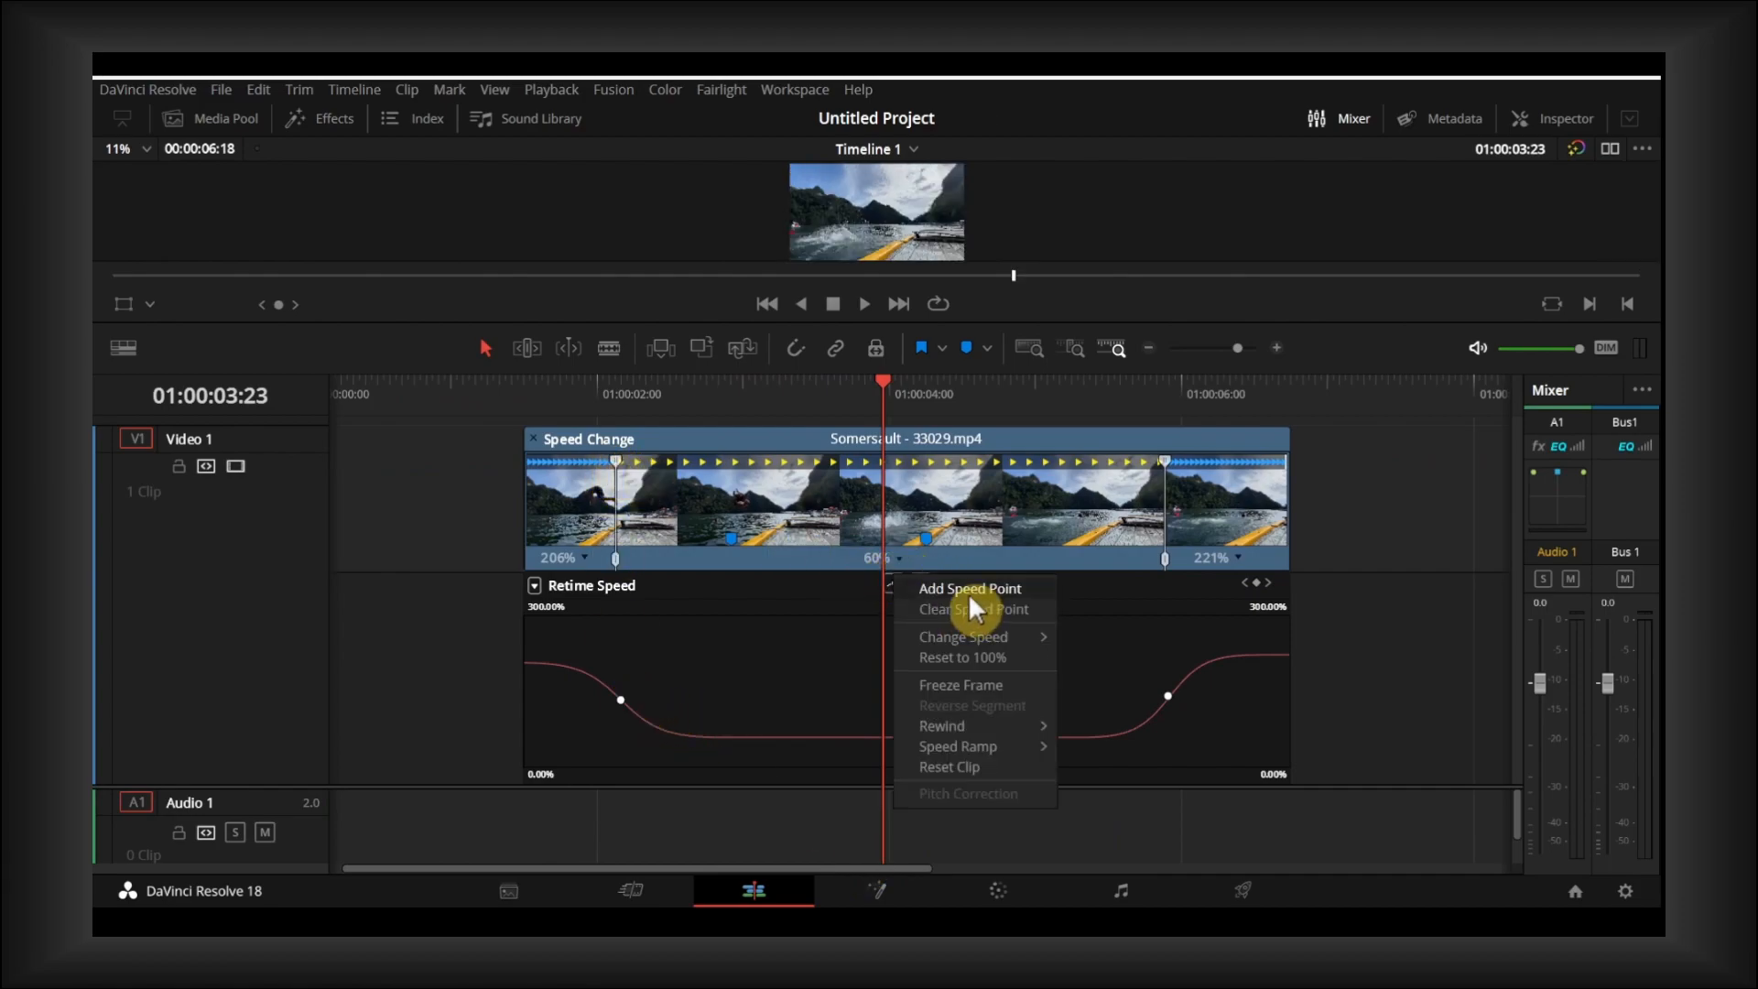
{"action": "left_click", "coordinate": [948, 590]}
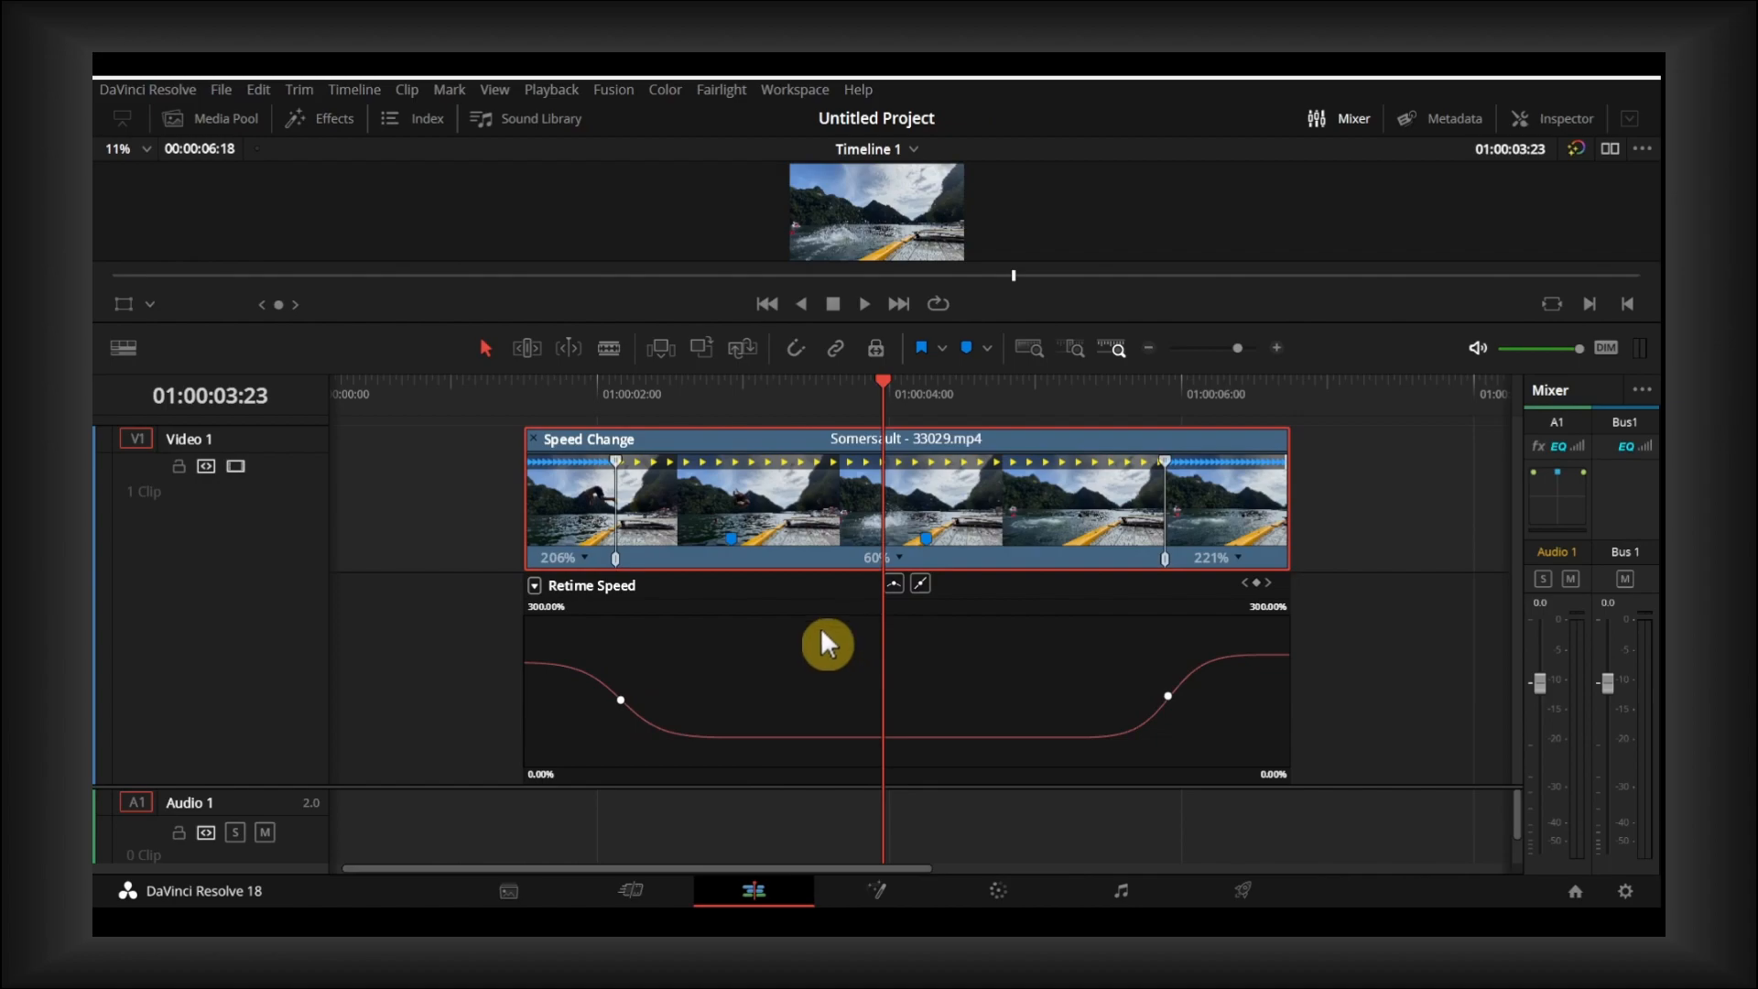
- Add six speed points directly on the flat slow-motion section of the Somersault clip's Retime Speed curve
{"action": "left_click", "coordinate": [841, 738]}
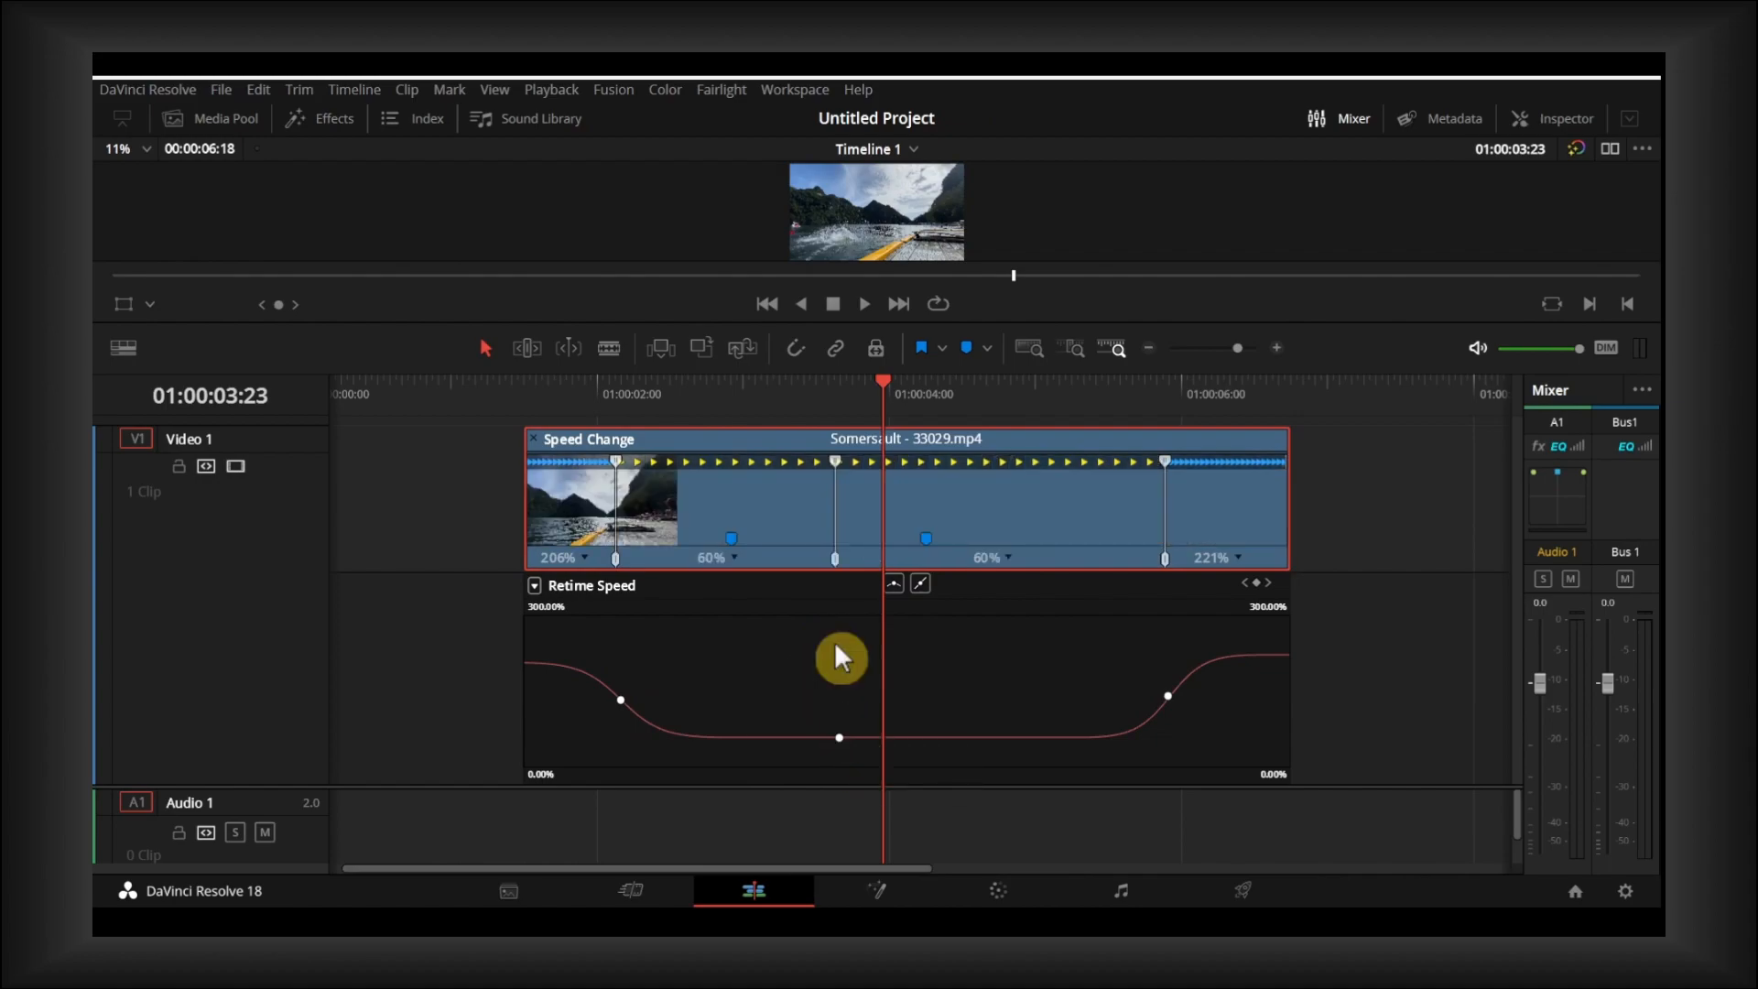
{"action": "left_click", "coordinate": [990, 736]}
{"action": "left_click", "coordinate": [1059, 737]}
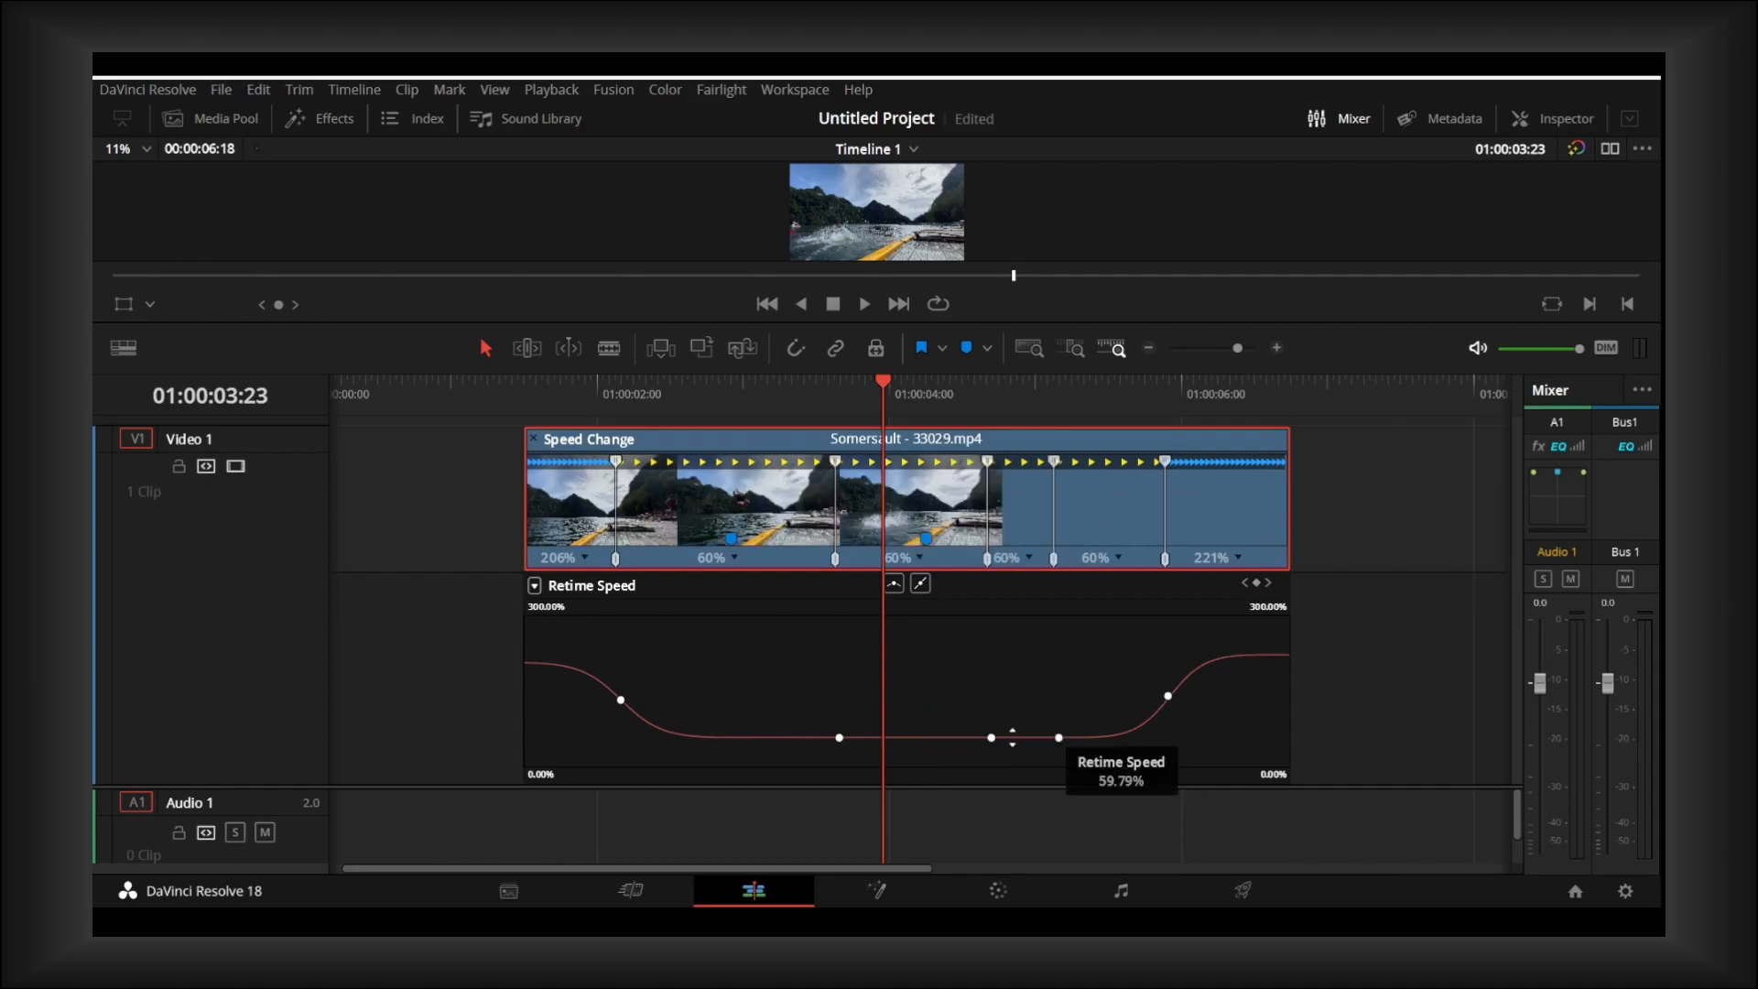
{"action": "left_click", "coordinate": [718, 737]}
{"action": "left_click", "coordinate": [786, 738]}
{"action": "left_click", "coordinate": [901, 737]}
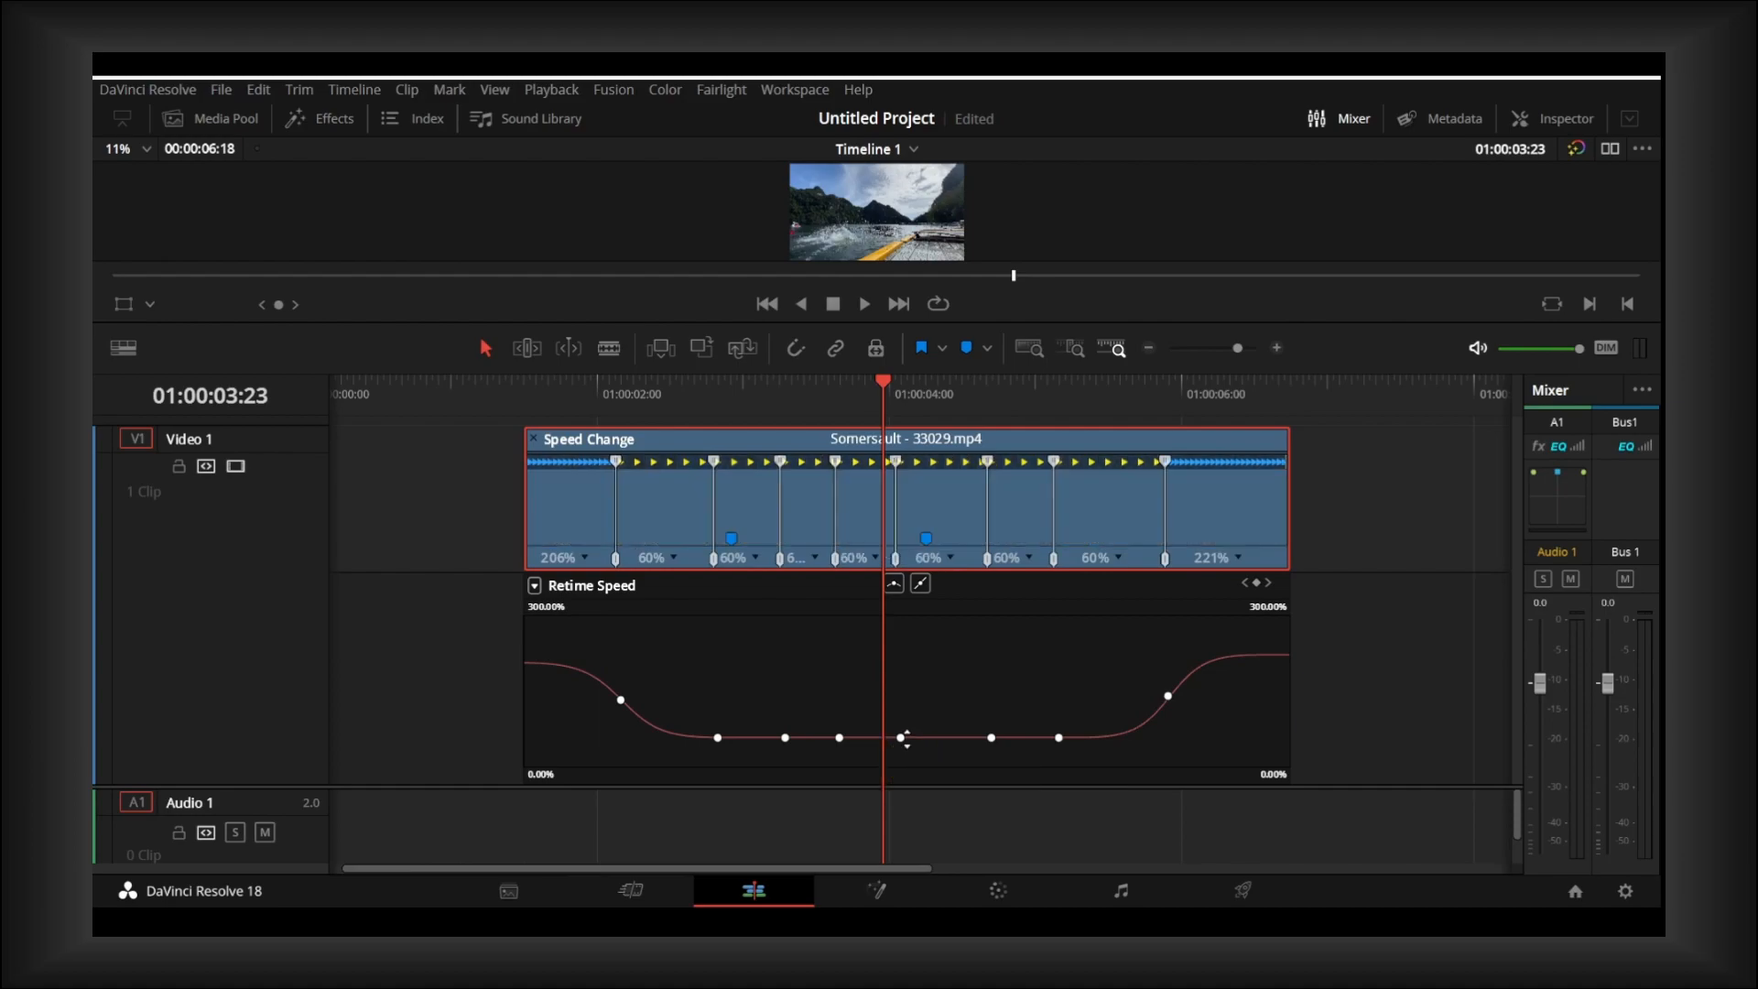